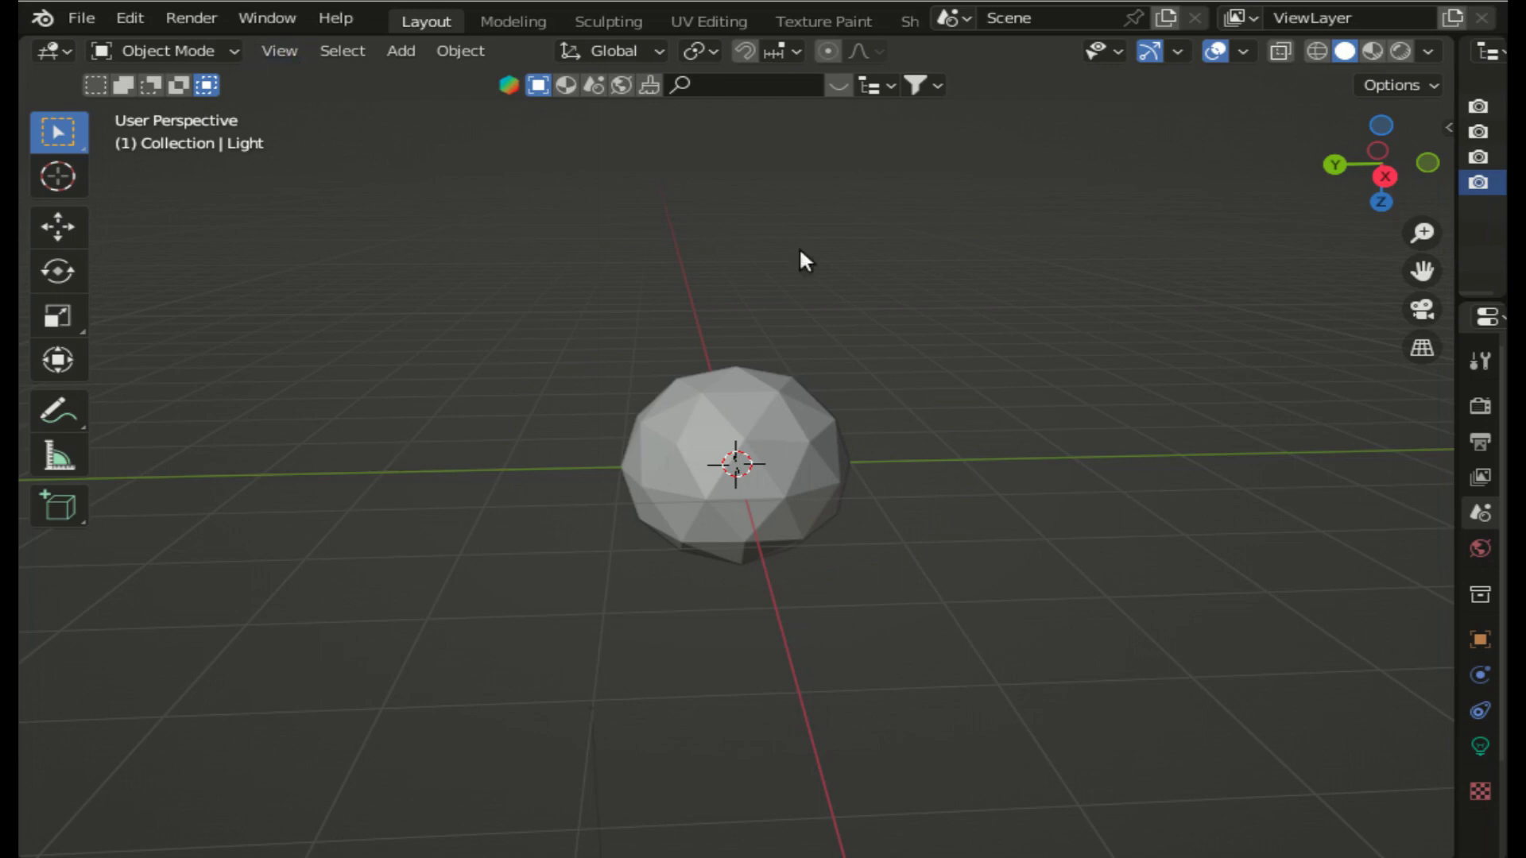
# - Put the icosphere in Edit Mode with face select and only its top face selected
pyautogui.click(223, 53)
pyautogui.click(202, 80)
pyautogui.click(743, 468)
pyautogui.click(215, 49)
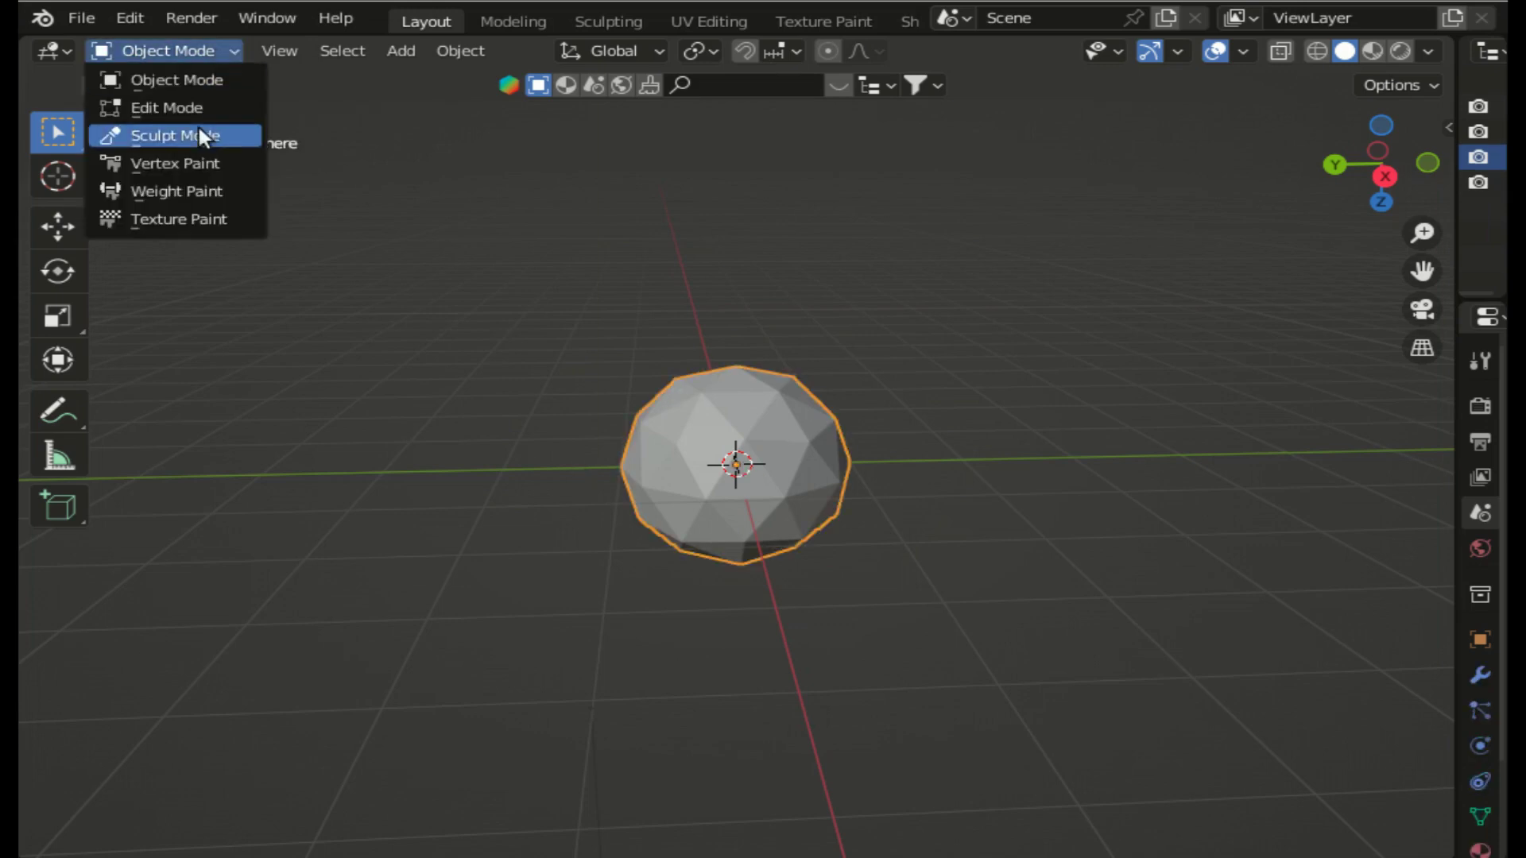
pyautogui.click(198, 108)
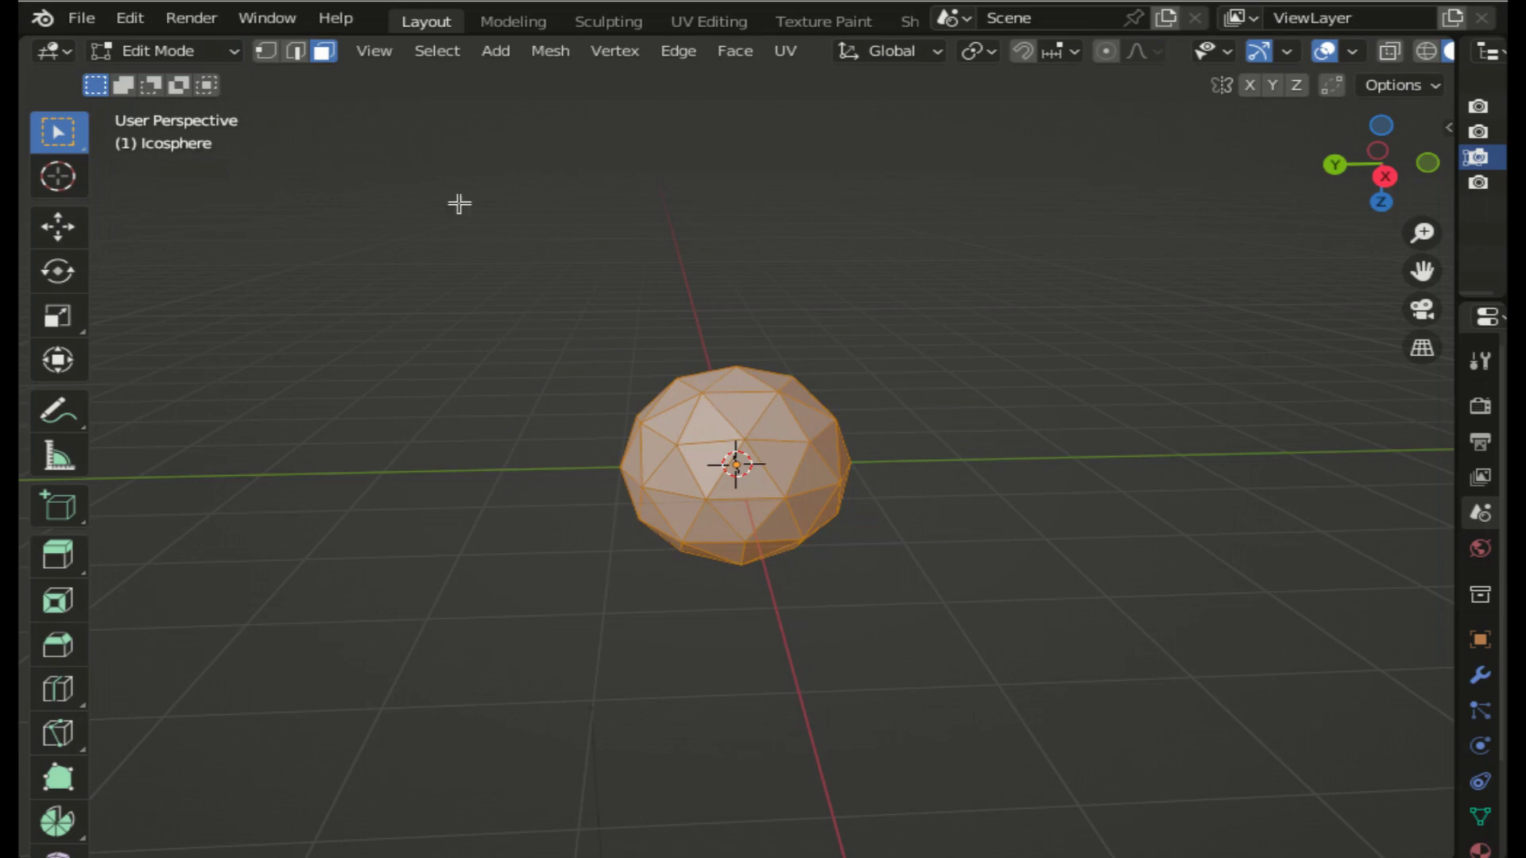
pyautogui.click(745, 415)
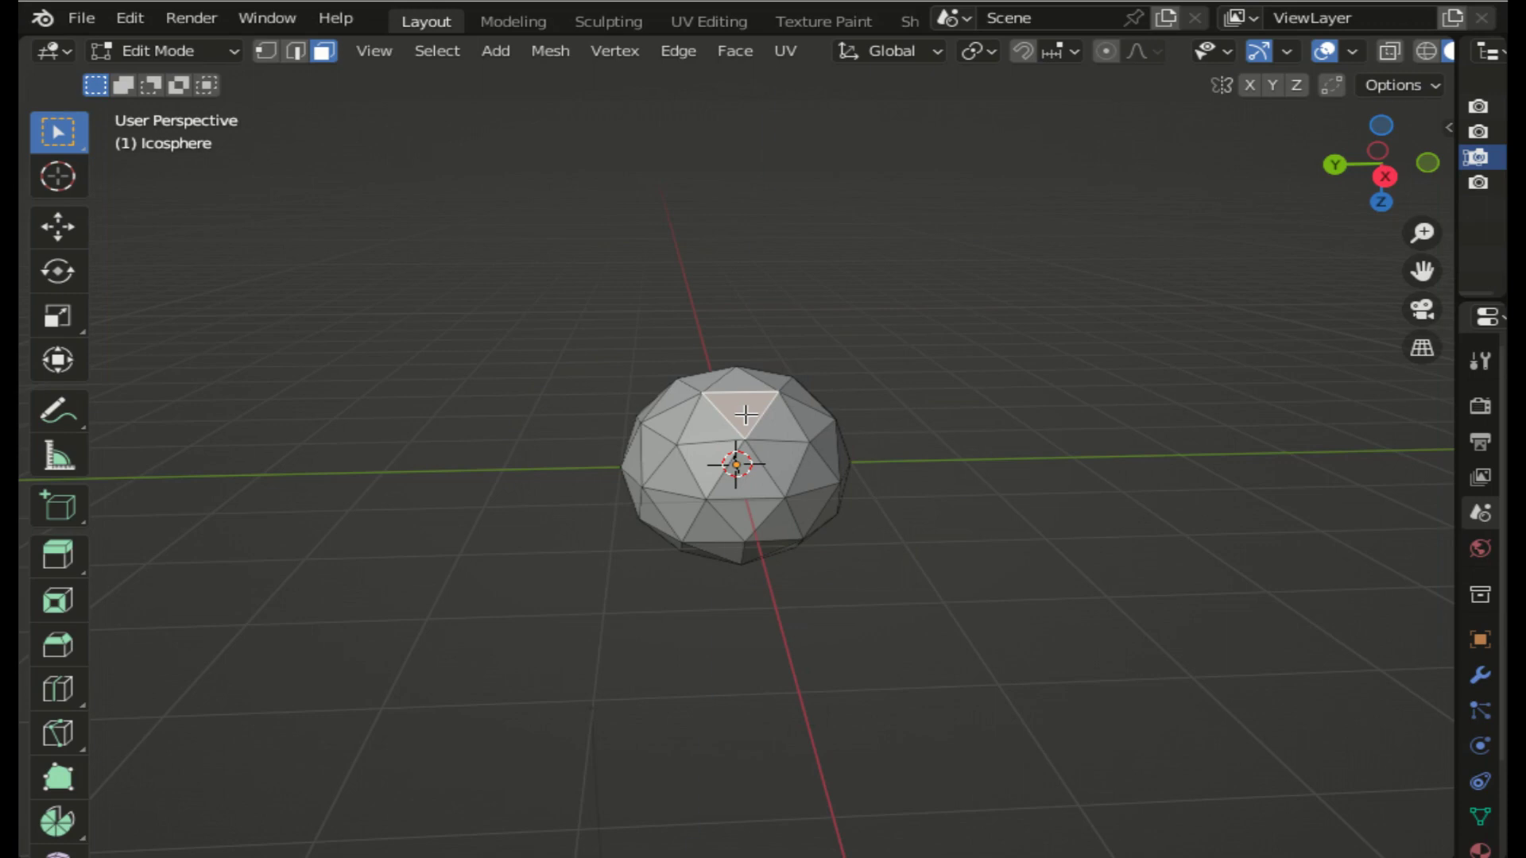
# - Extrude the top face about 1.2 m, undo it, and restart the extrusion along its normal
pyautogui.press('e')
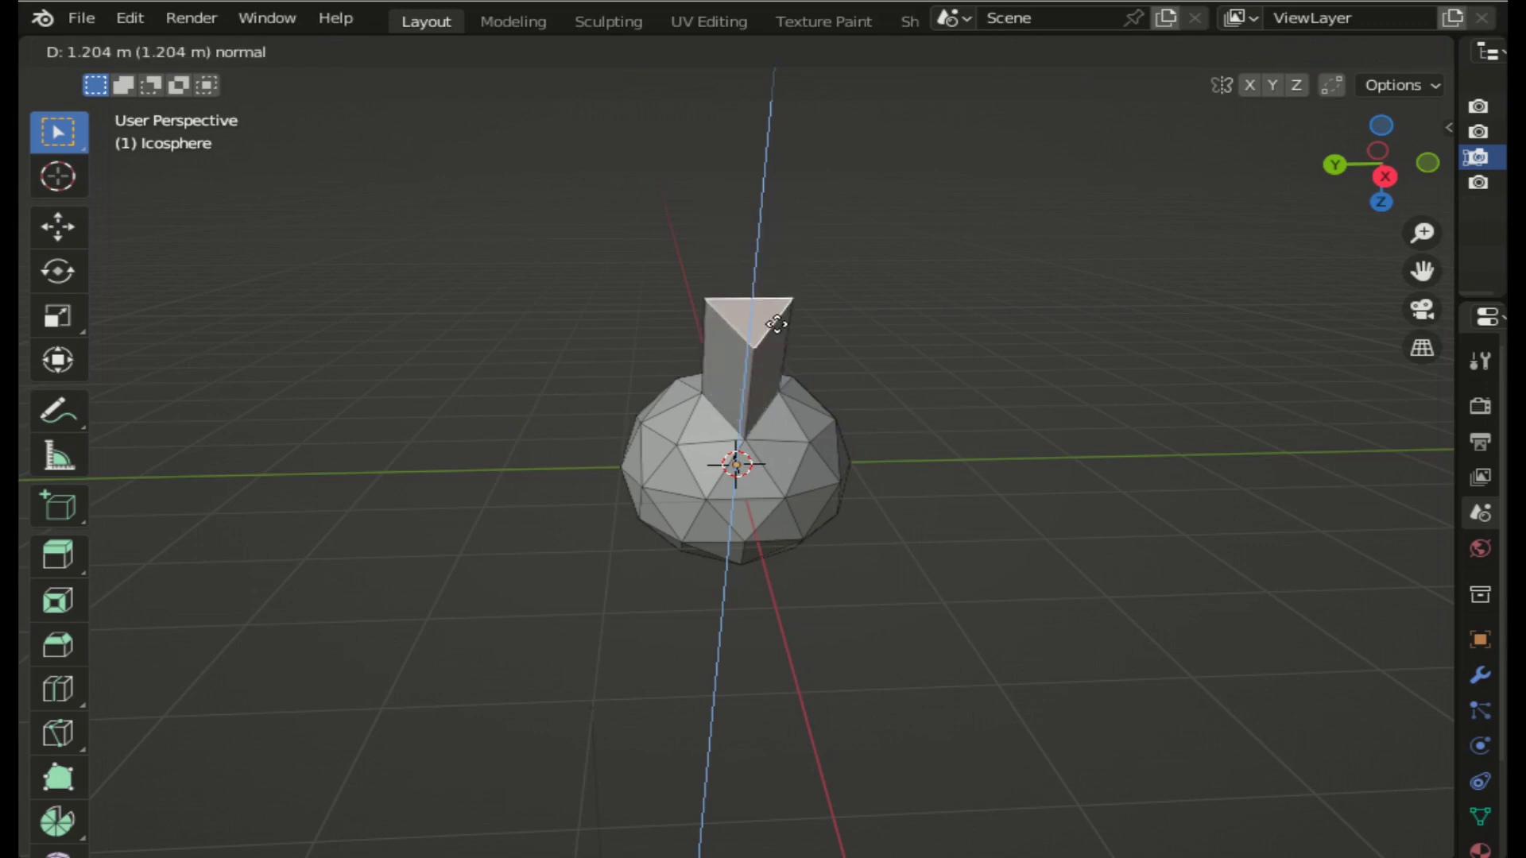
pyautogui.click(775, 323)
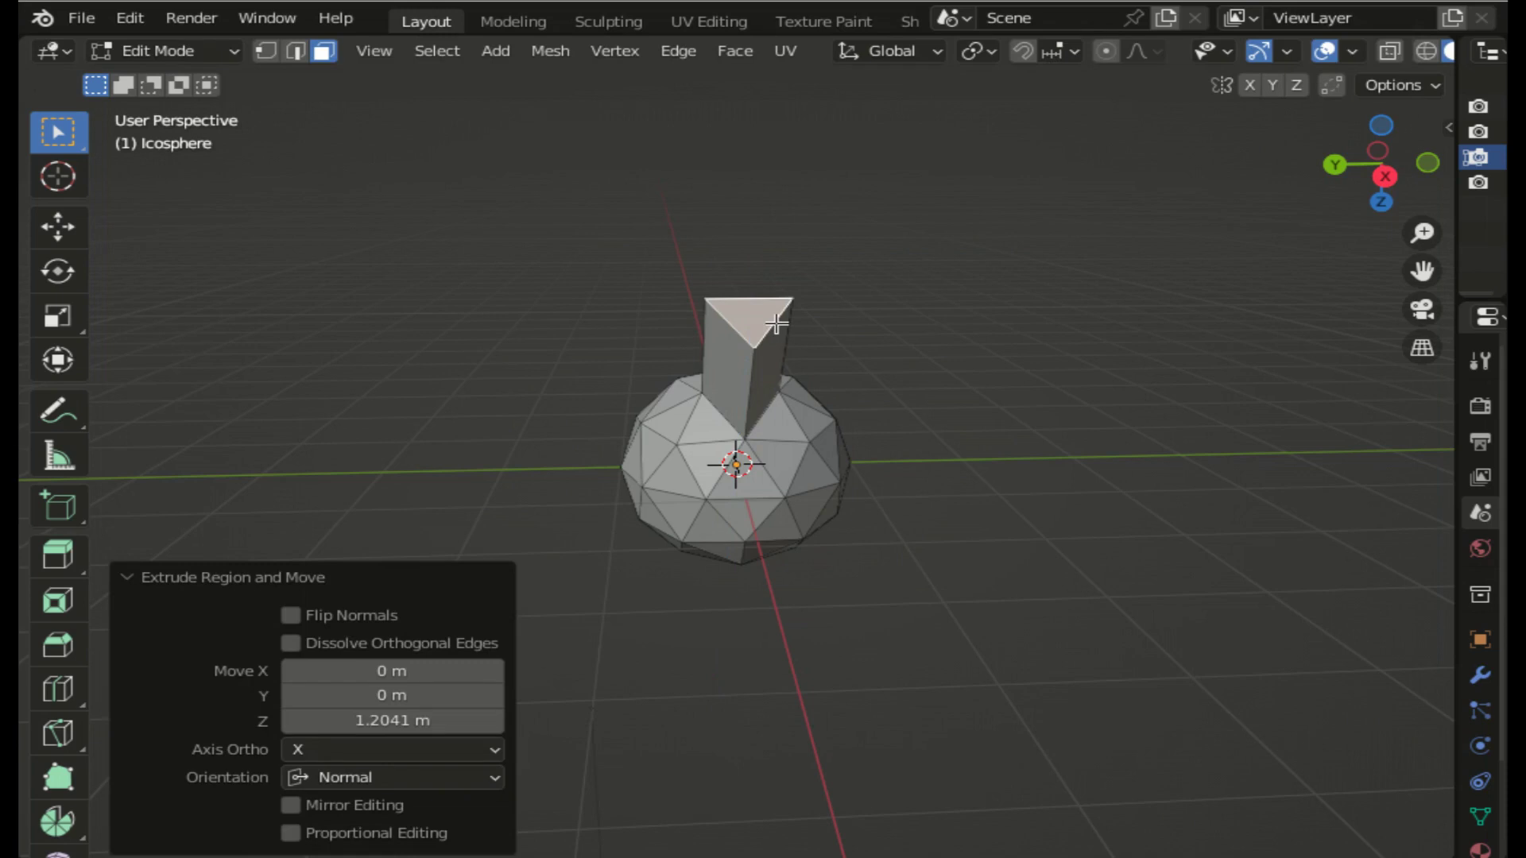
pyautogui.hotkey('ctrl', 'z')
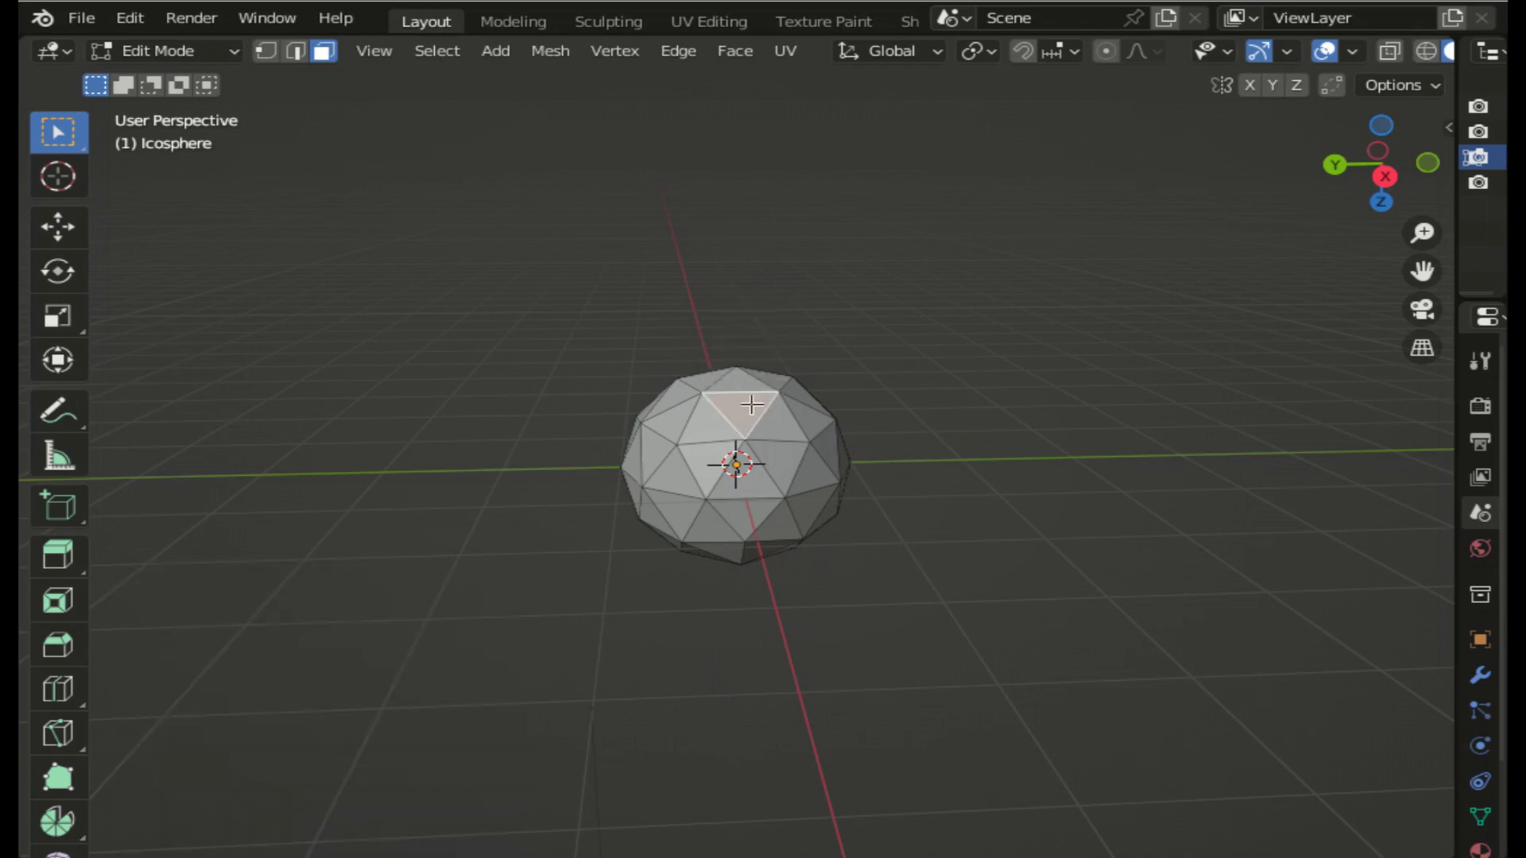
pyautogui.press('e')
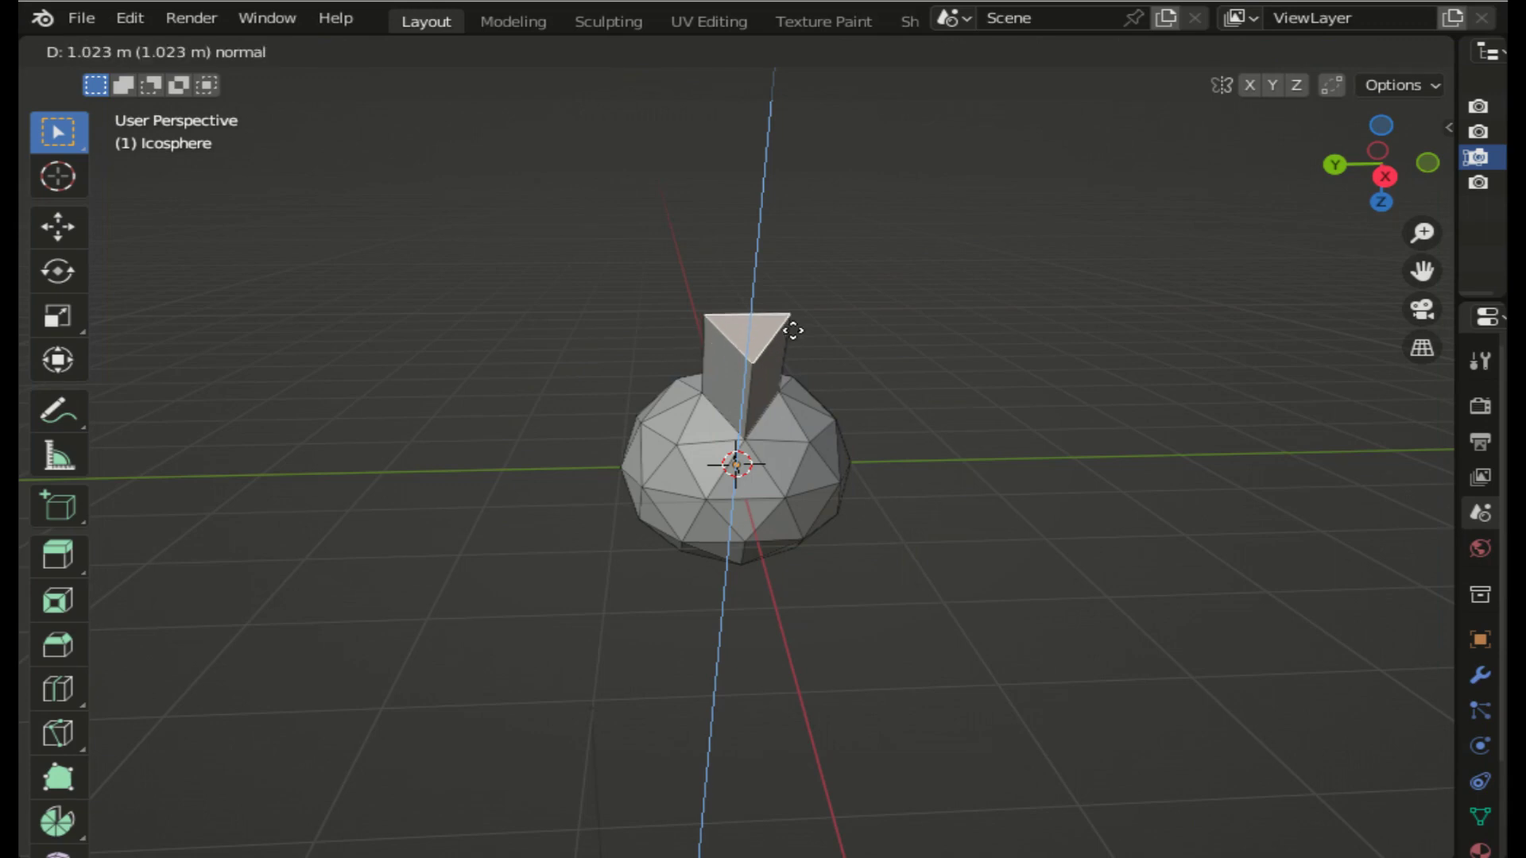
# - Lock the extrusion to global Z and confirm a column about 1.24 m tall
pyautogui.press('x')
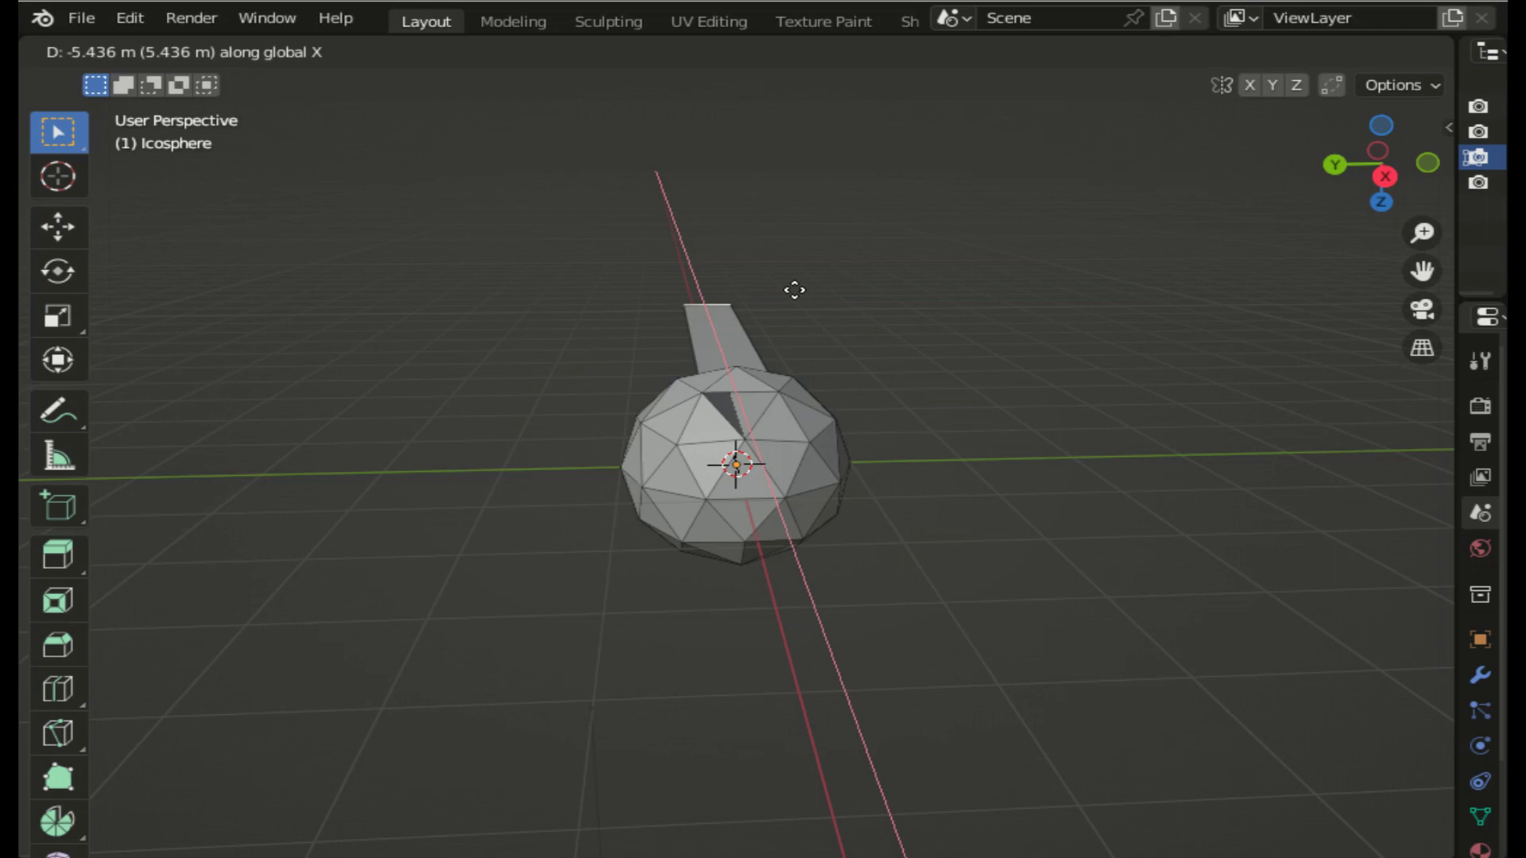
pyautogui.press('y')
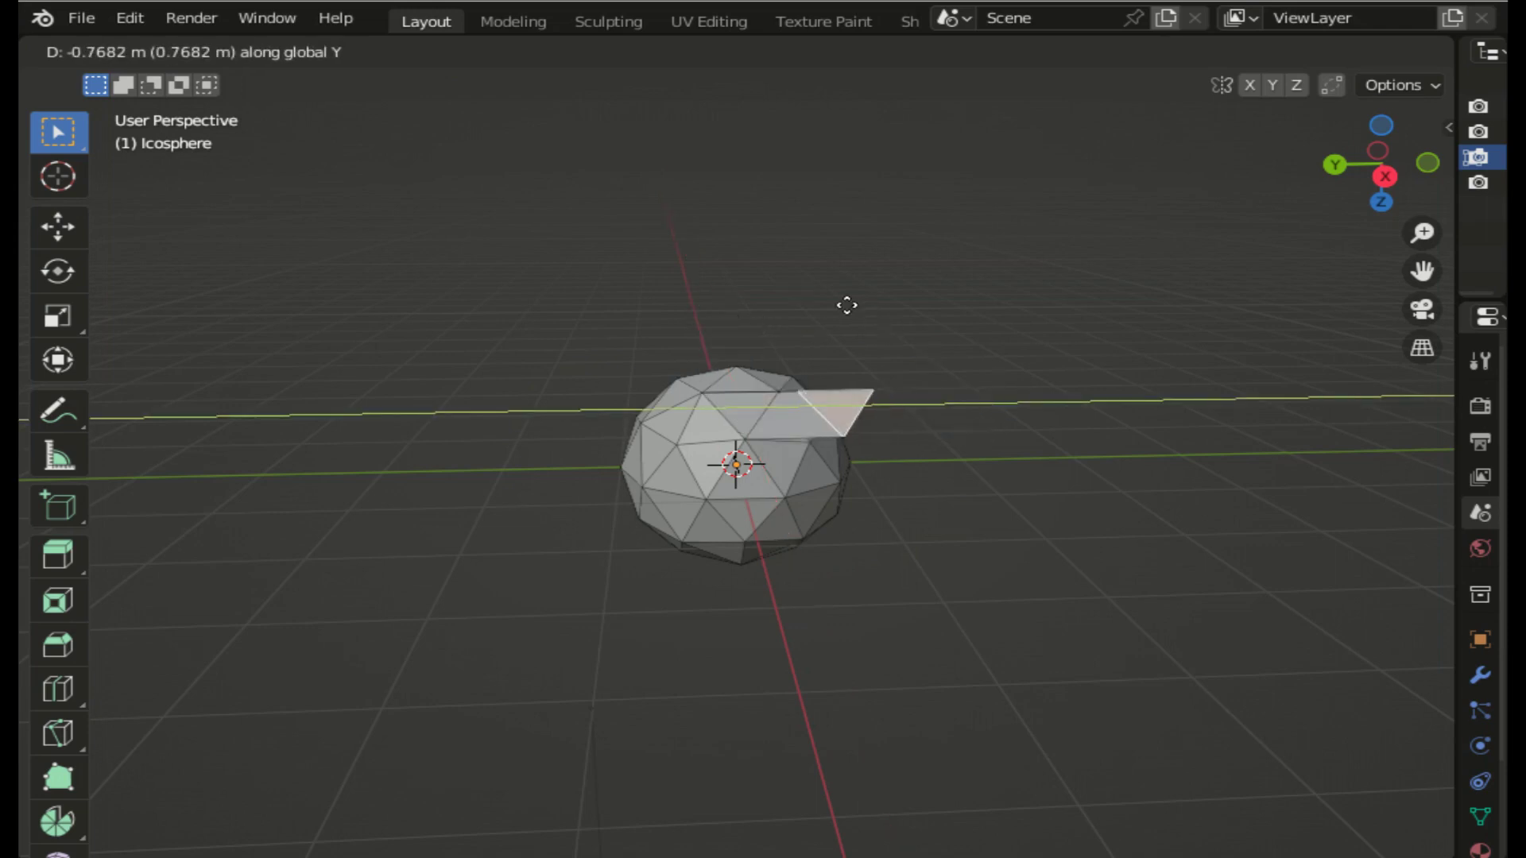
pyautogui.press('z')
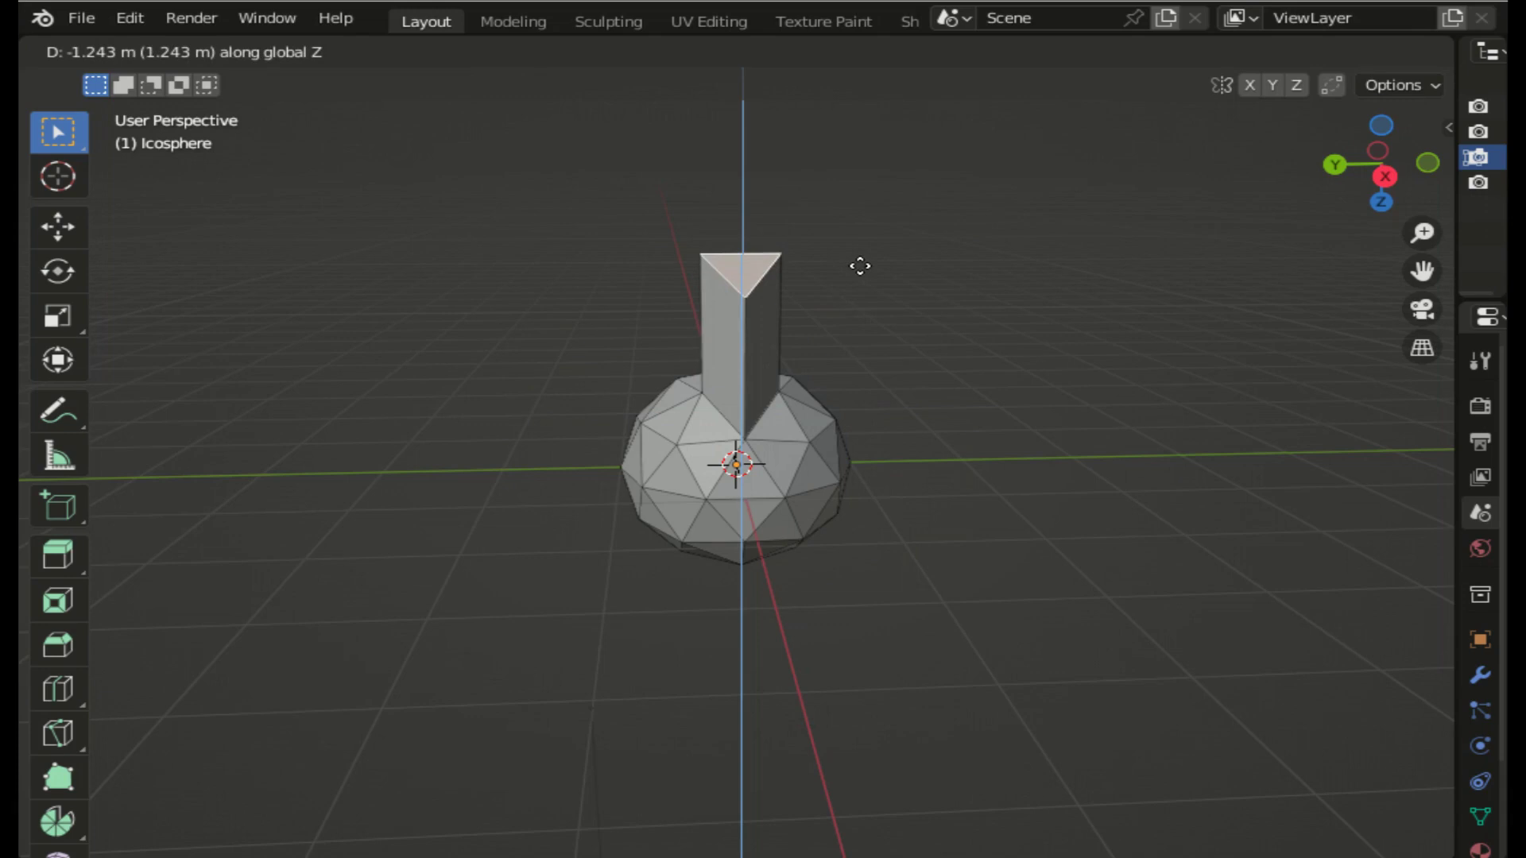
pyautogui.click(860, 266)
pyautogui.moveTo(1338, 170); pyautogui.dragTo(1422, 181)
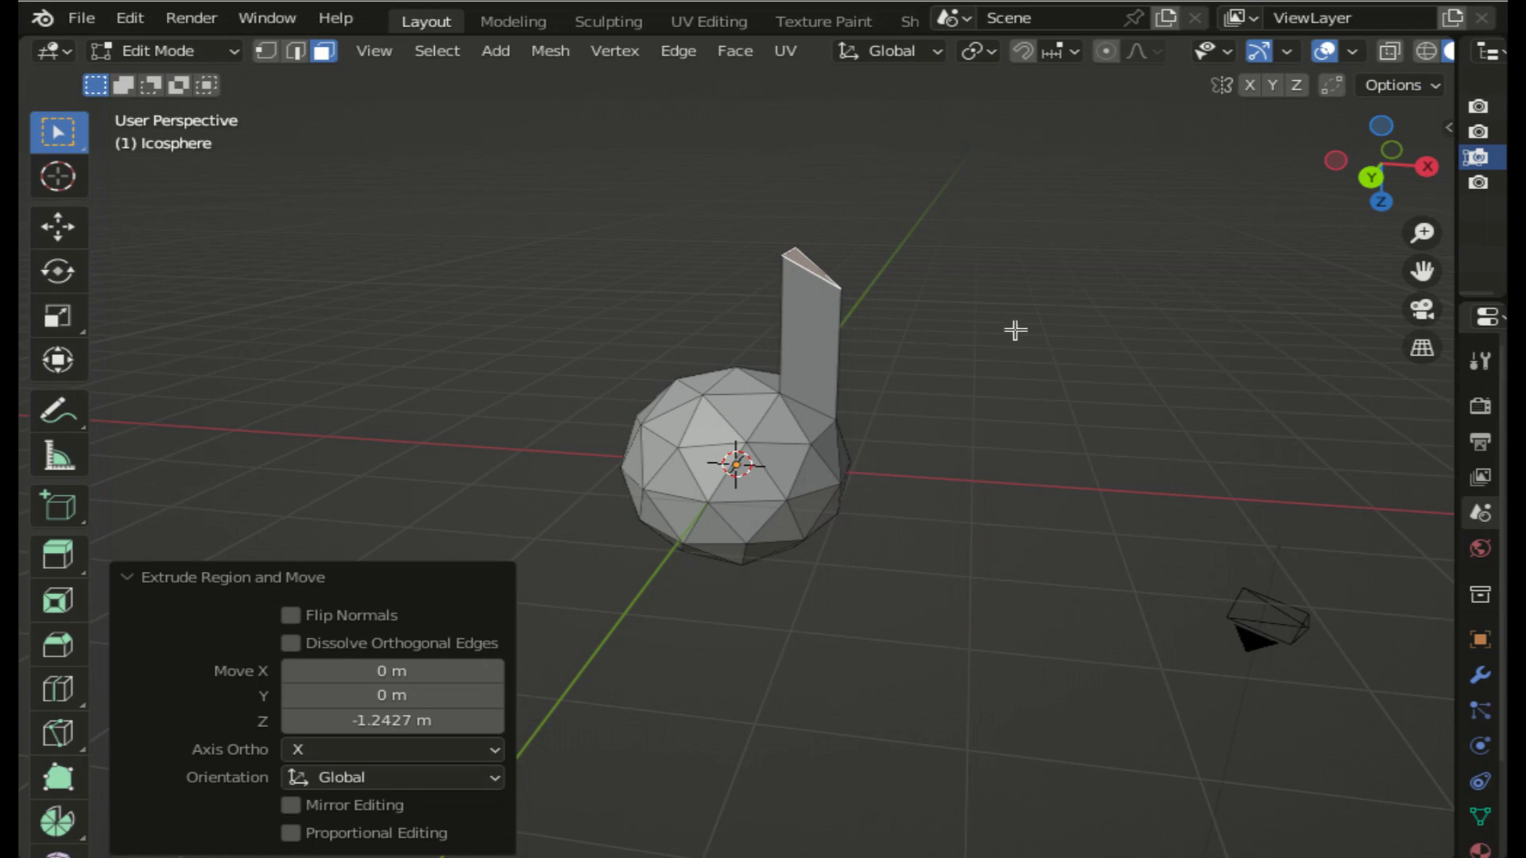
# - Undo the 1.24 m column, leaving the plain icosphere with its top face selected
pyautogui.hotkey('ctrl', 'z')
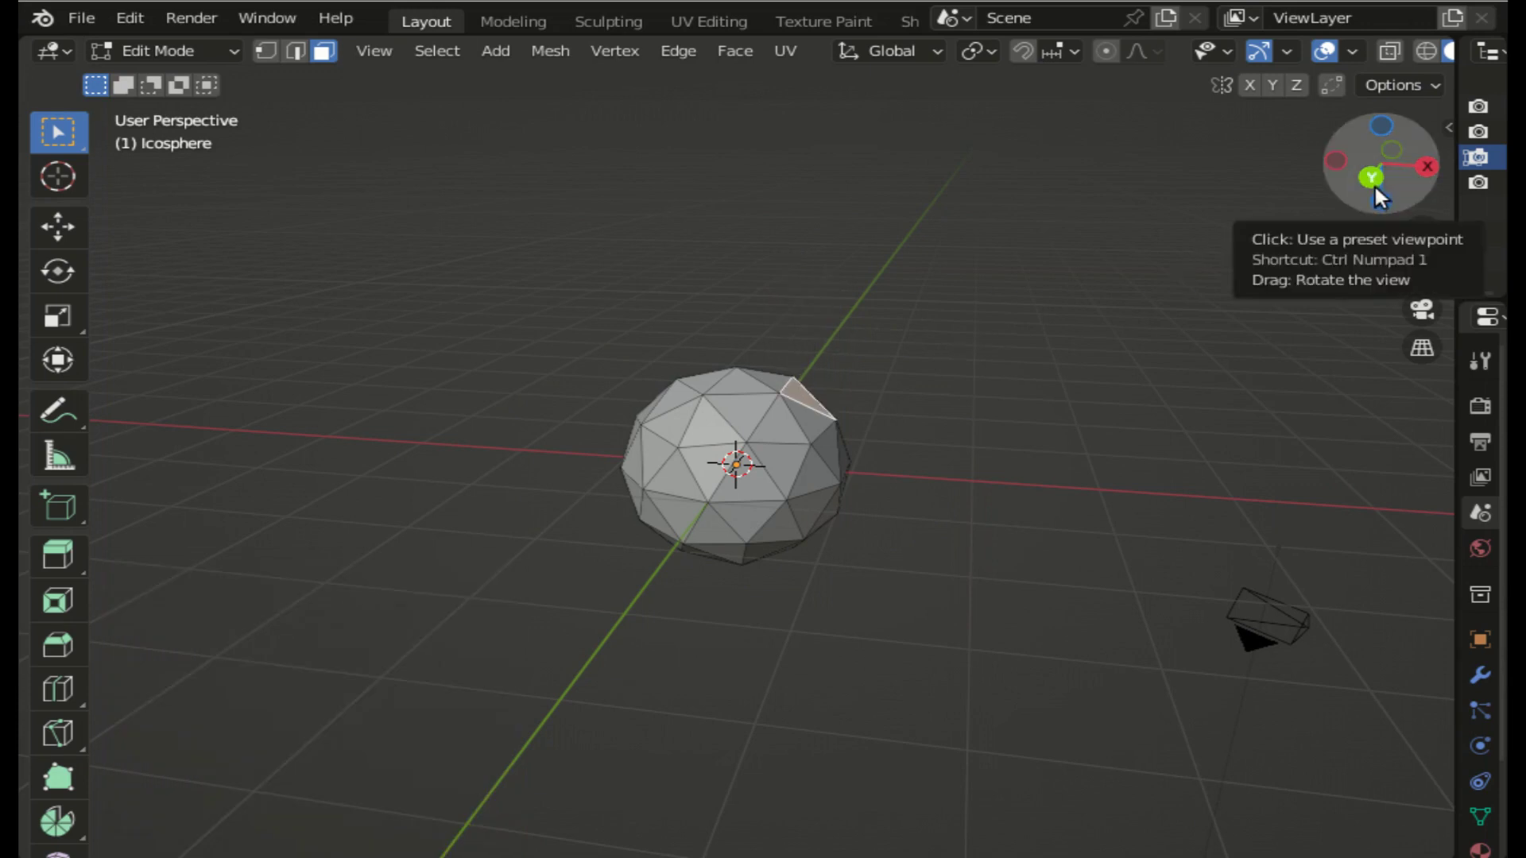
pyautogui.moveTo(1381, 200); pyautogui.dragTo(1048, 272)
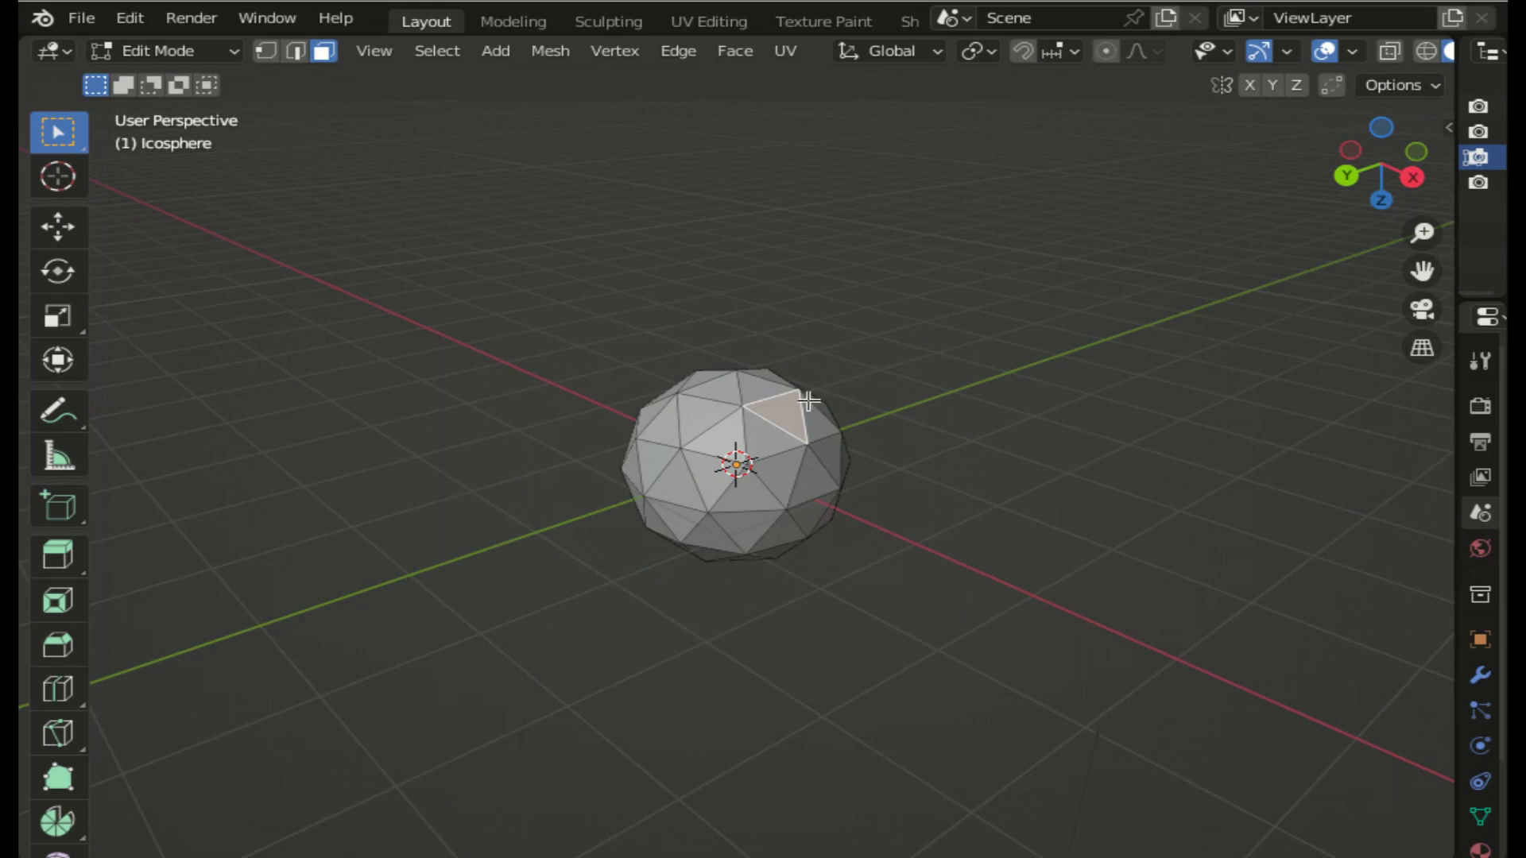
# - Extrude the top face exactly 2 m along its normal and widen the Properties area
pyautogui.press('e')
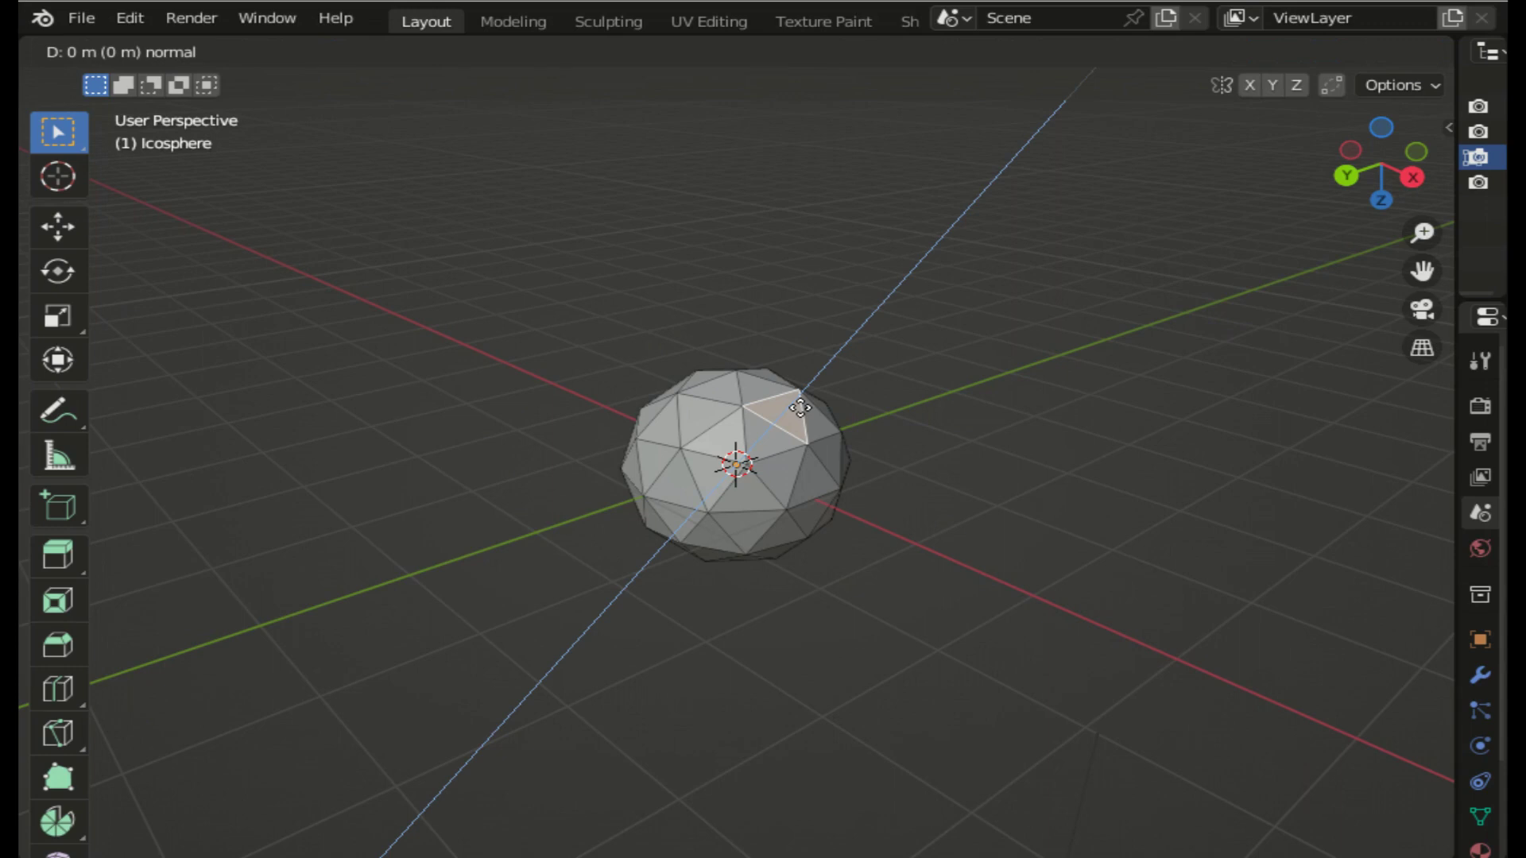
pyautogui.write('2')
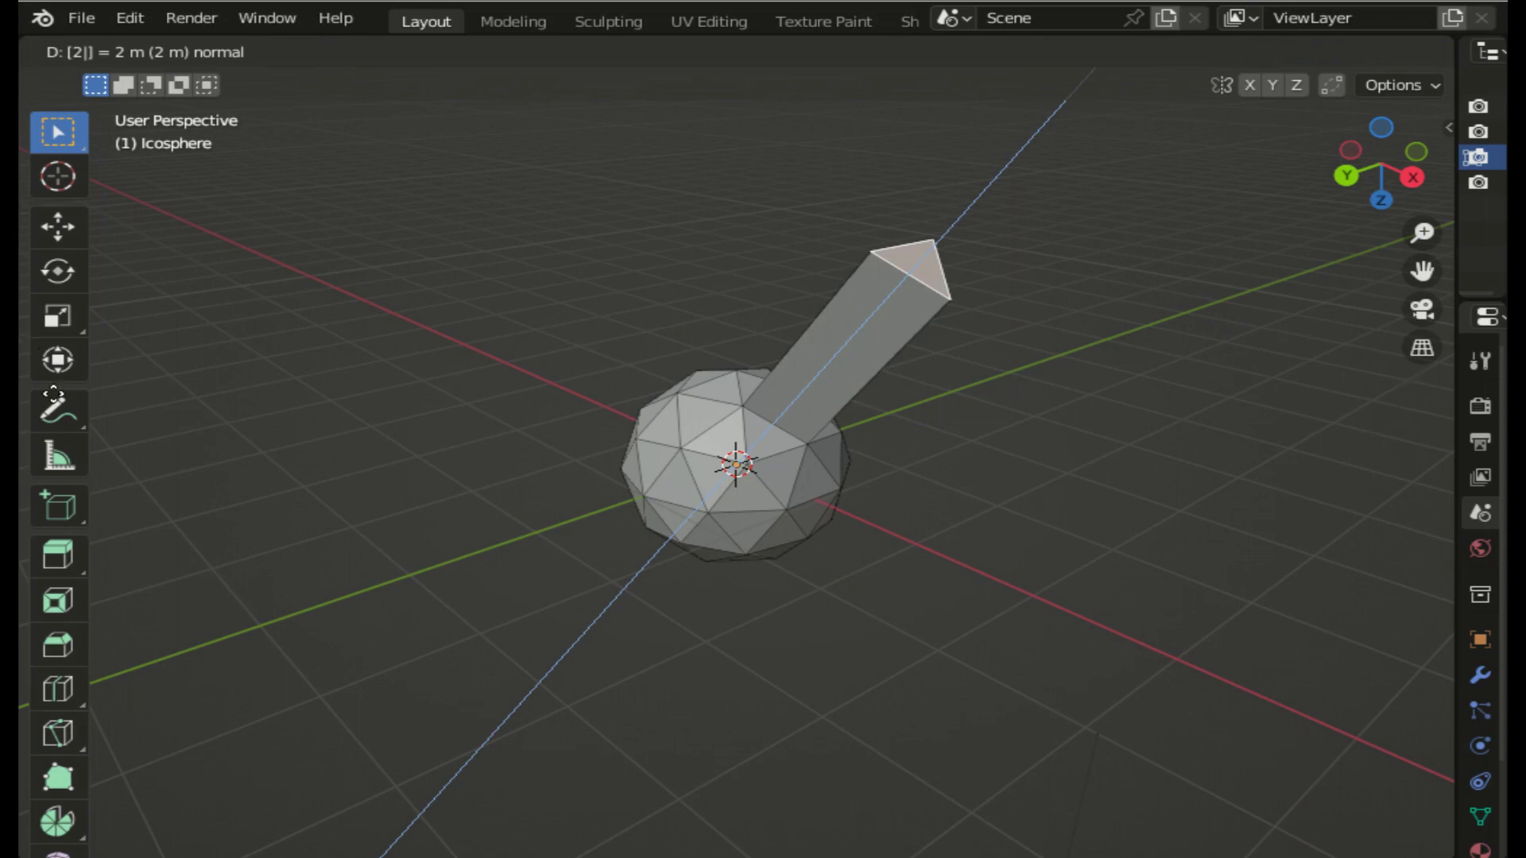
pyautogui.click(1176, 433)
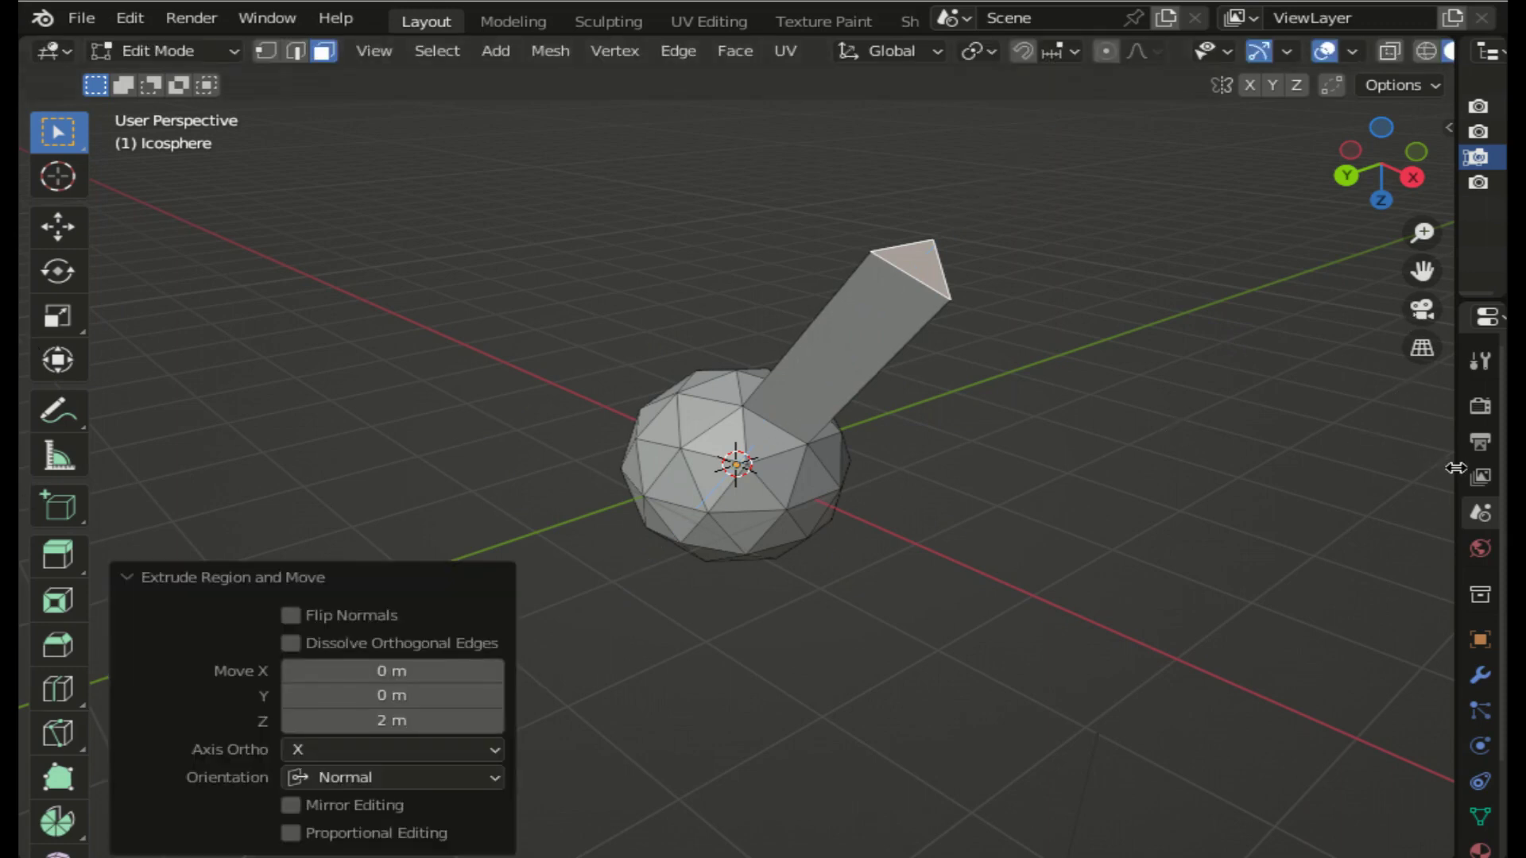
pyautogui.moveTo(1456, 468); pyautogui.dragTo(1081, 477)
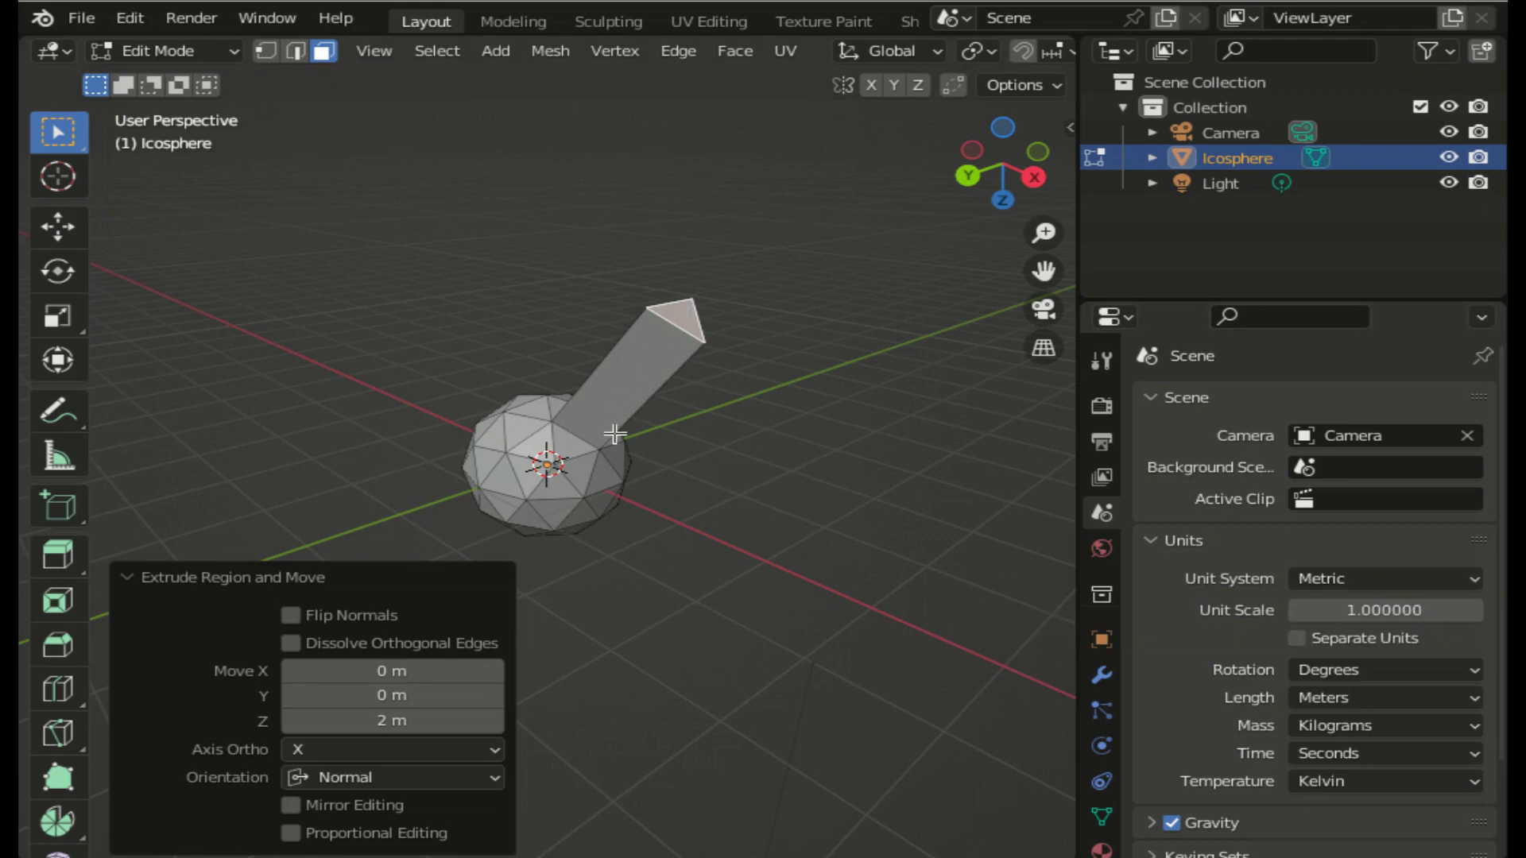
# - Switch scene units to Imperial and back to Metric, then undo the 2 m extrusion
pyautogui.click(1454, 583)
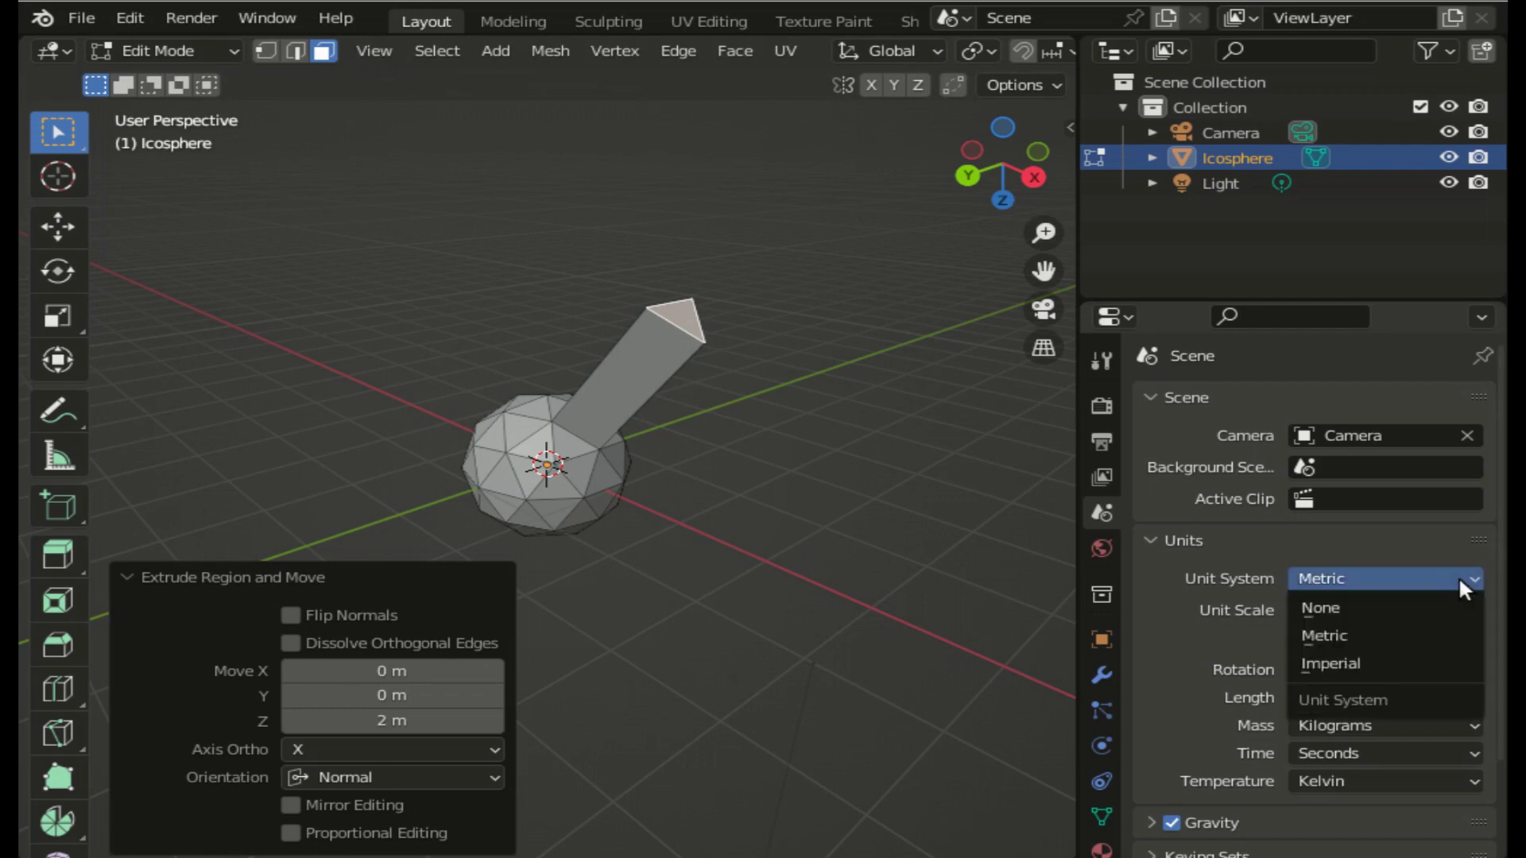
pyautogui.click(1319, 666)
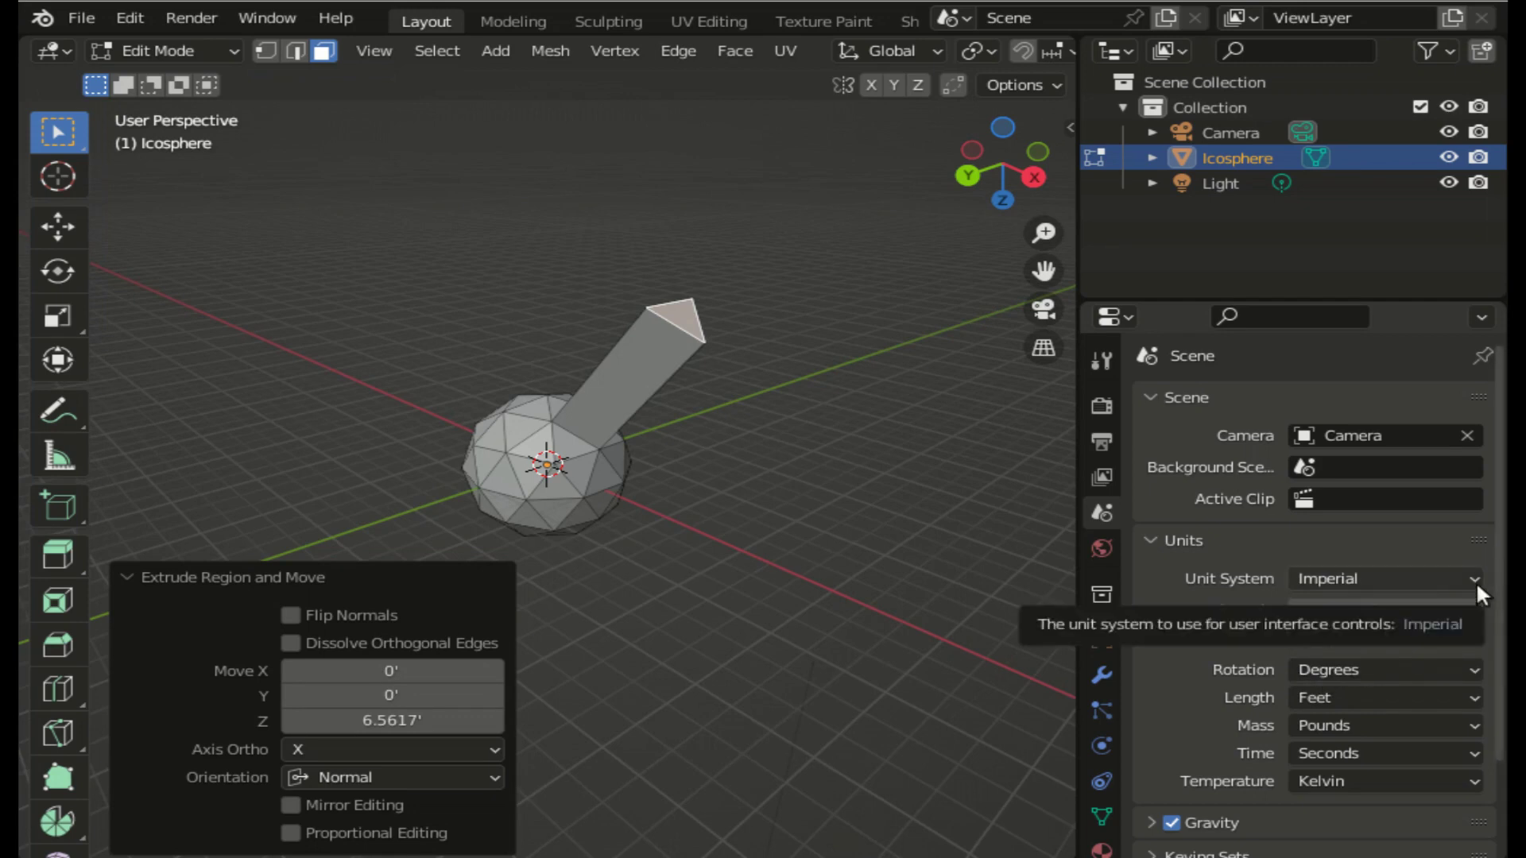
pyautogui.click(1476, 580)
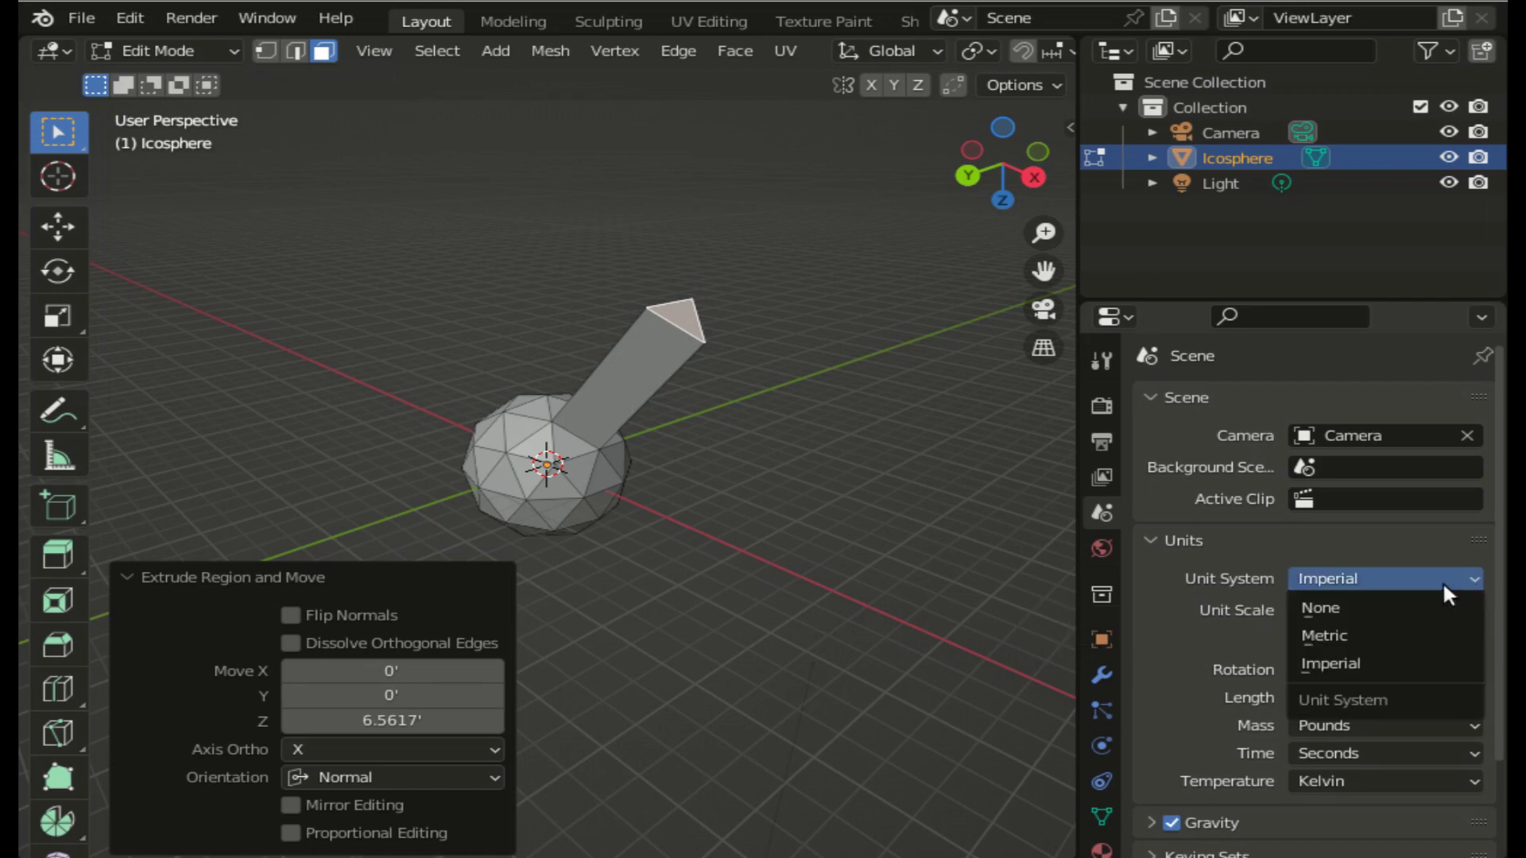
pyautogui.click(1358, 631)
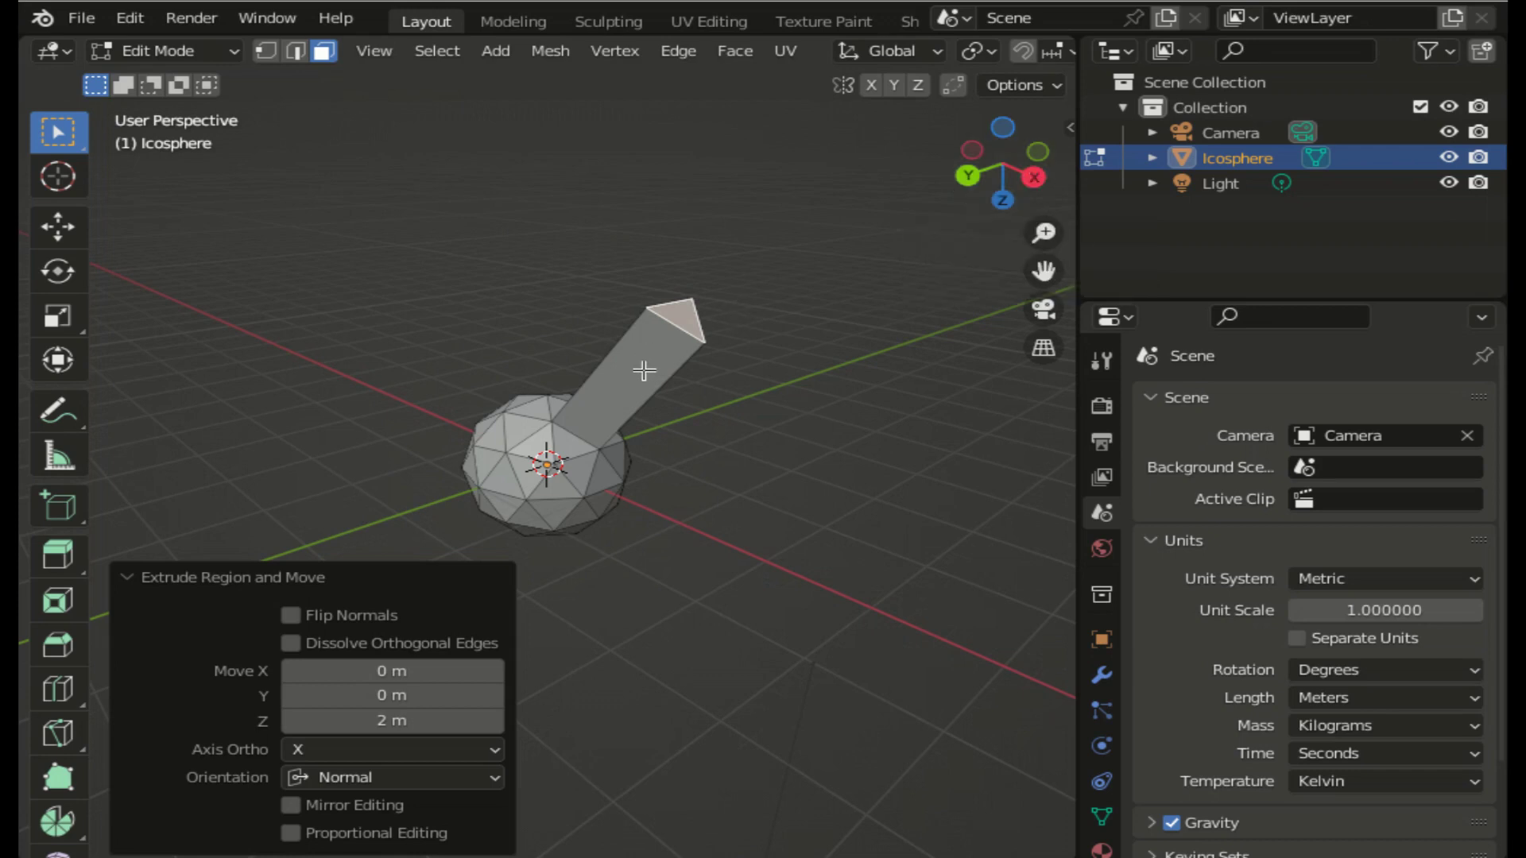
pyautogui.hotkey('ctrl', 'z')
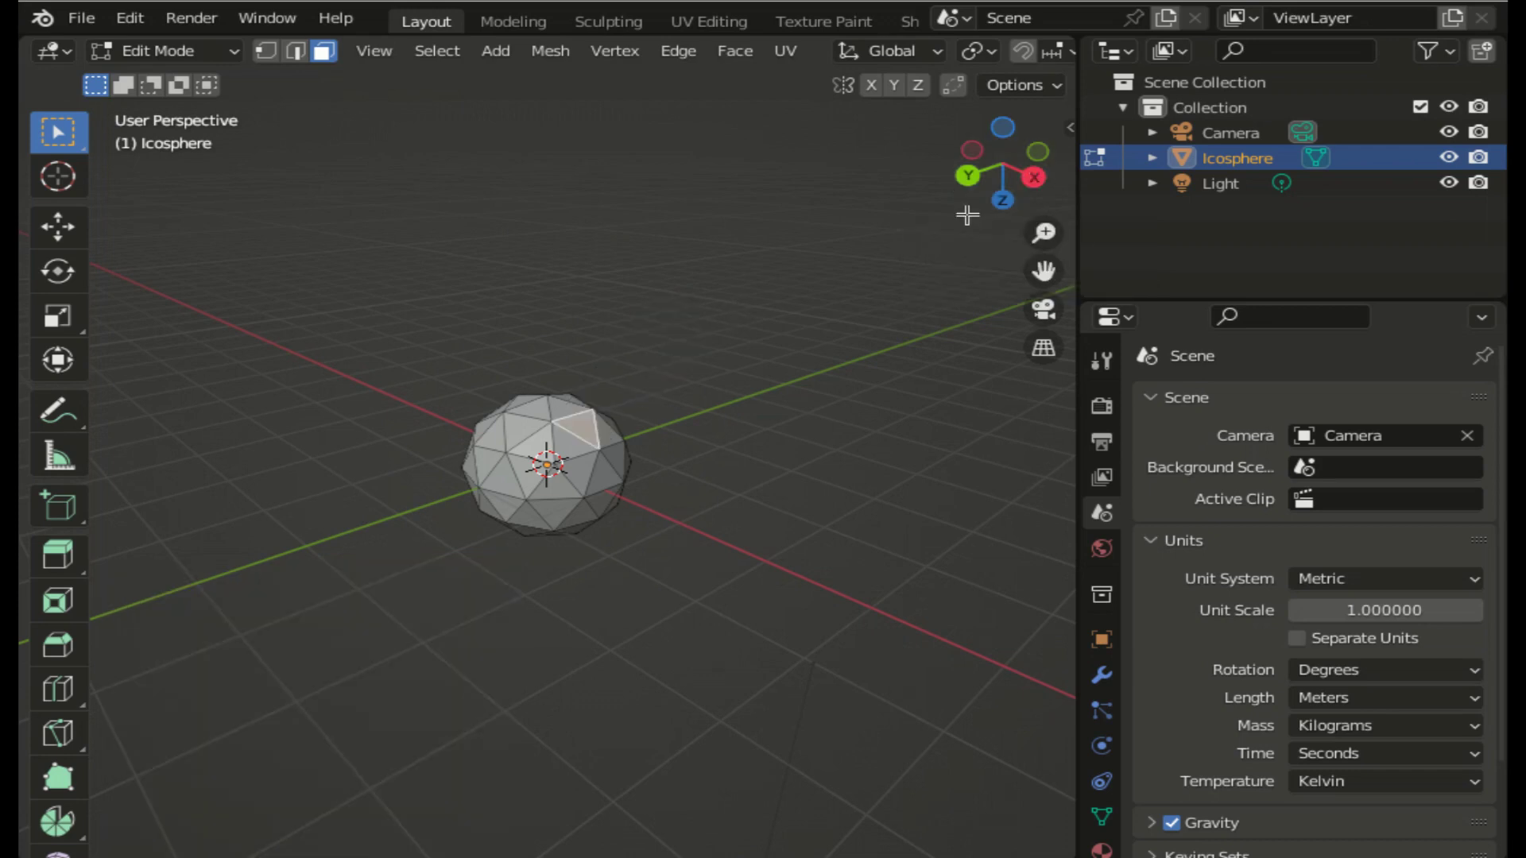
pyautogui.moveTo(1044, 191); pyautogui.dragTo(1029, 197)
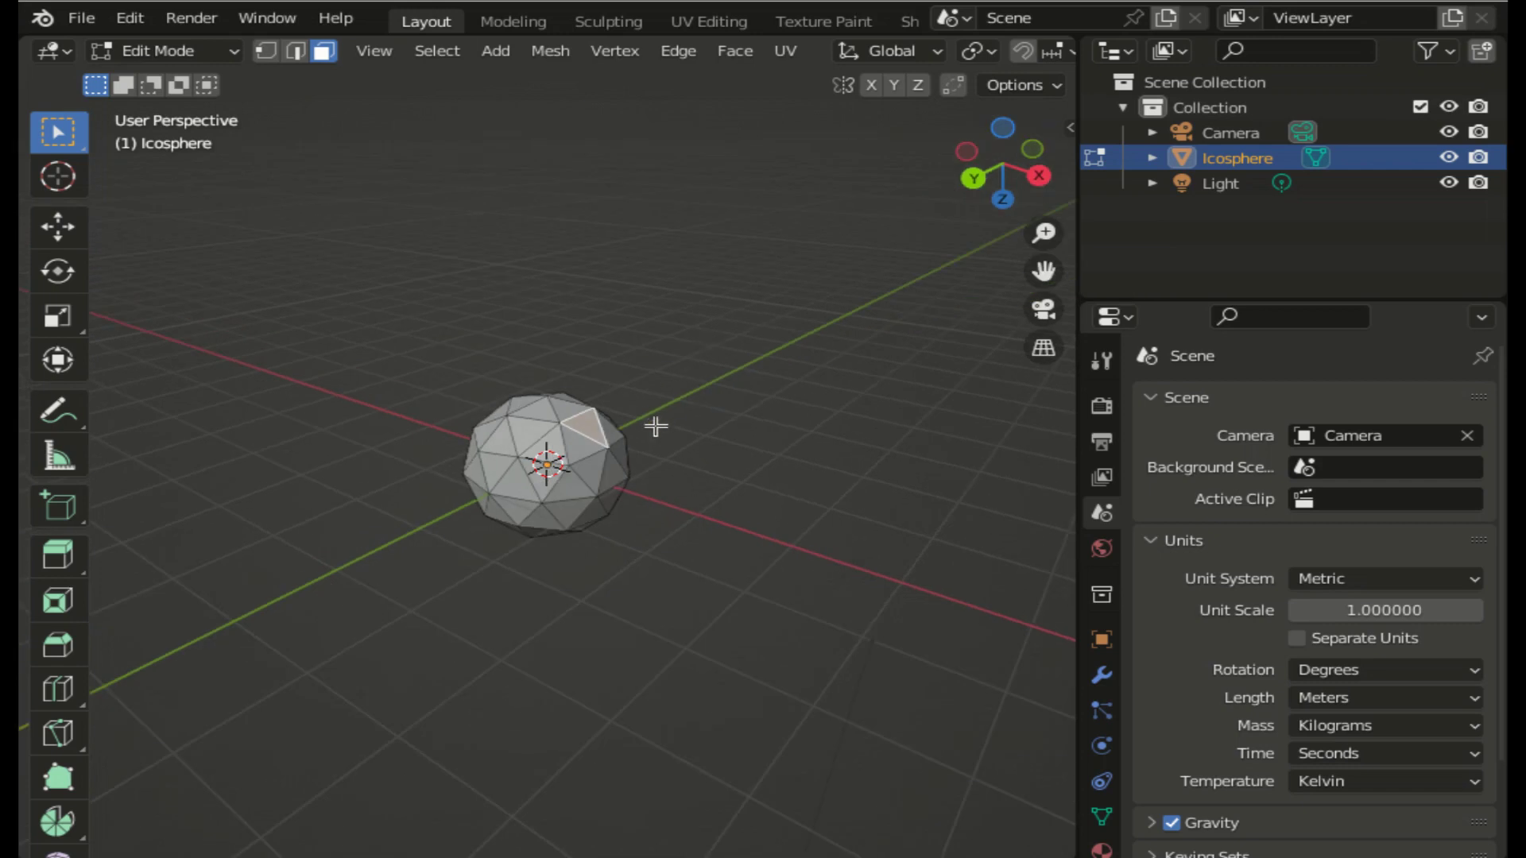
pyautogui.press('e')
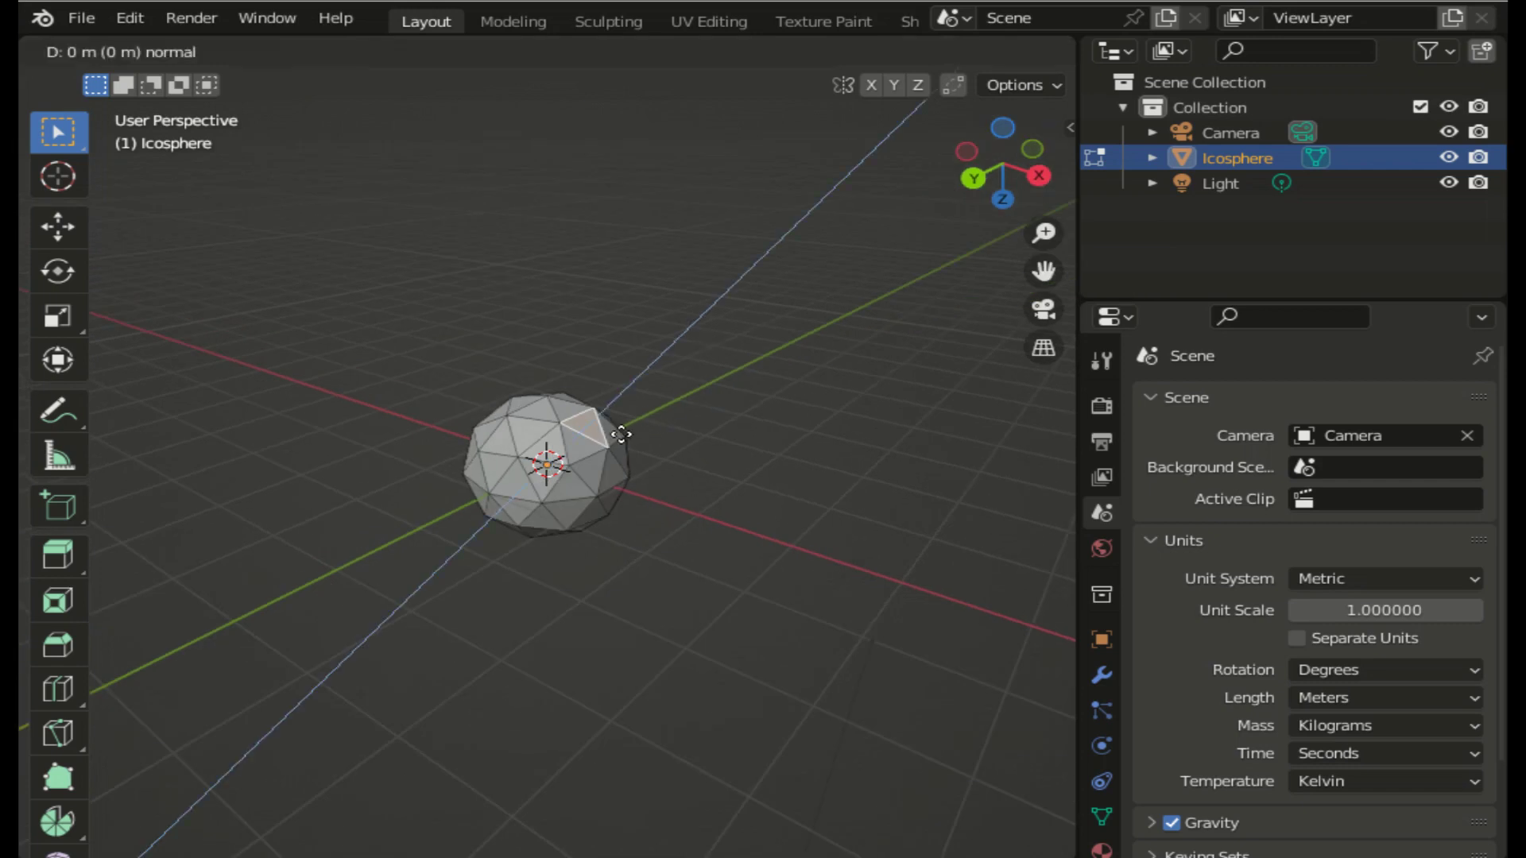
pyautogui.write('1.65')
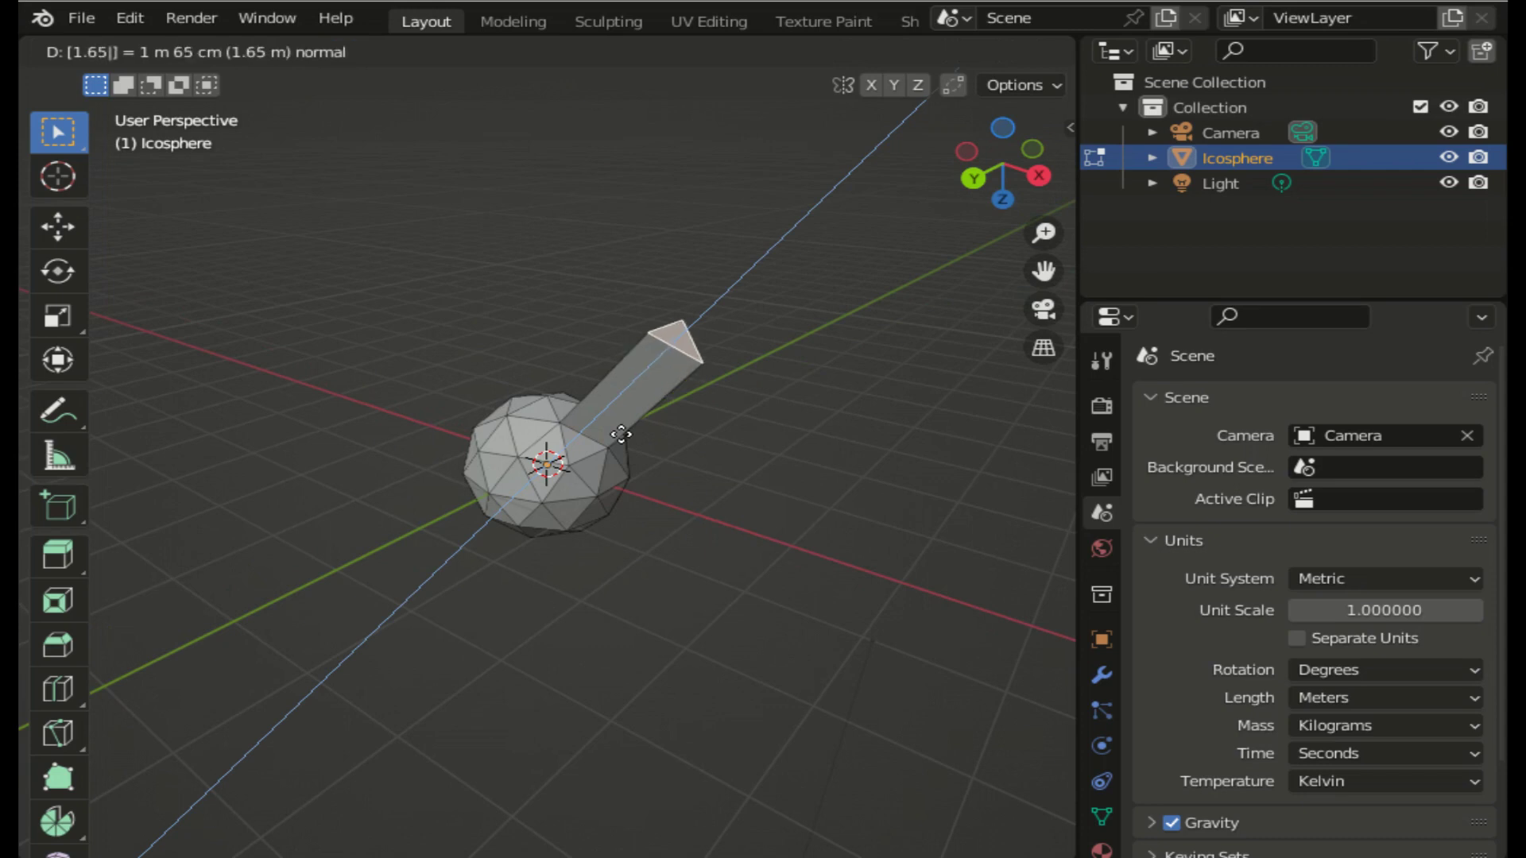
pyautogui.press('Return')
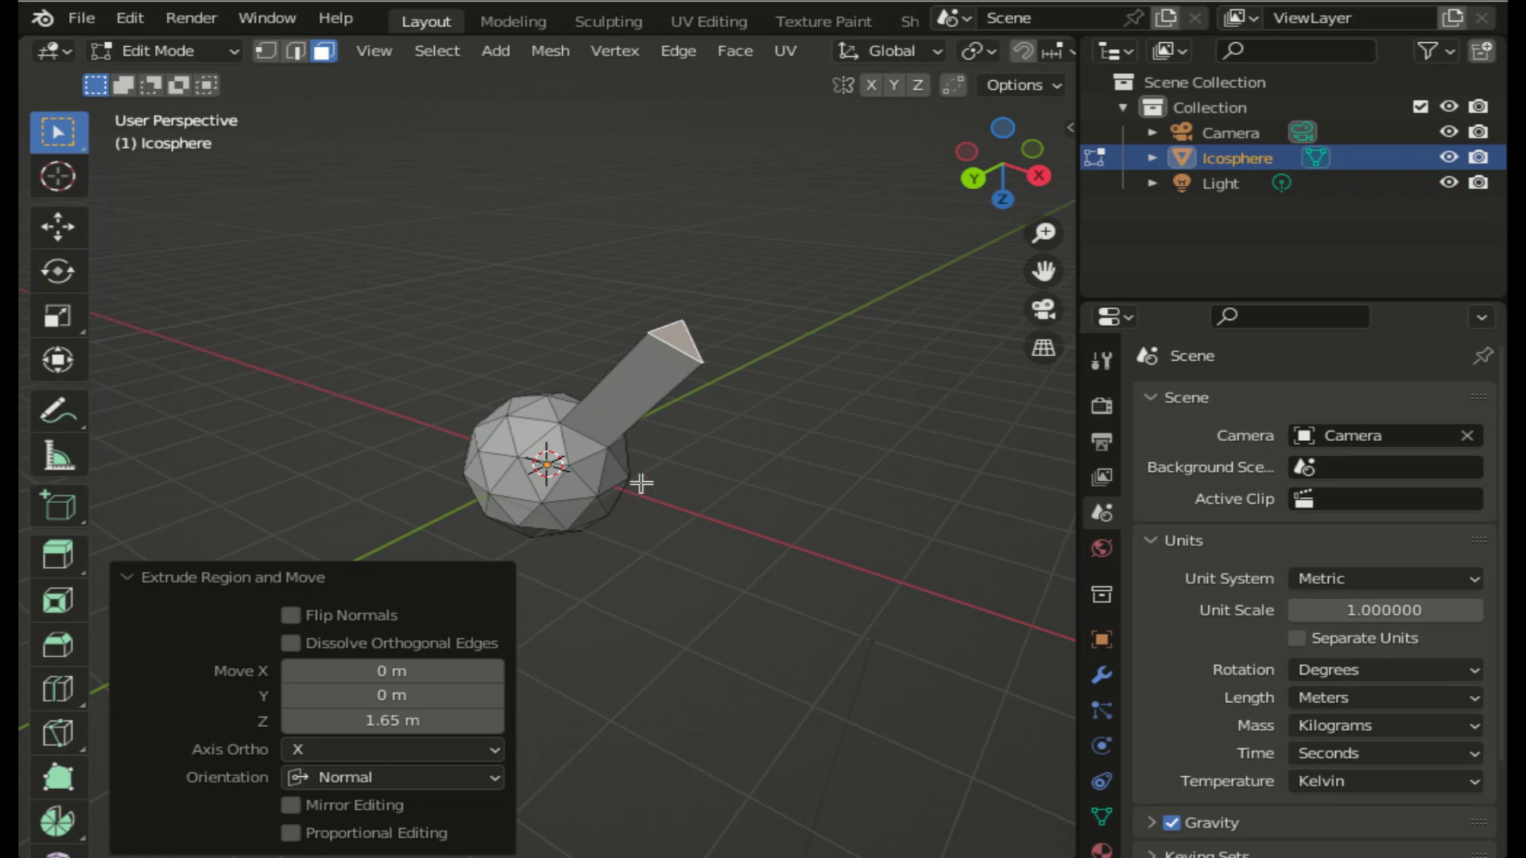
pyautogui.hotkey('ctrl', 'z')
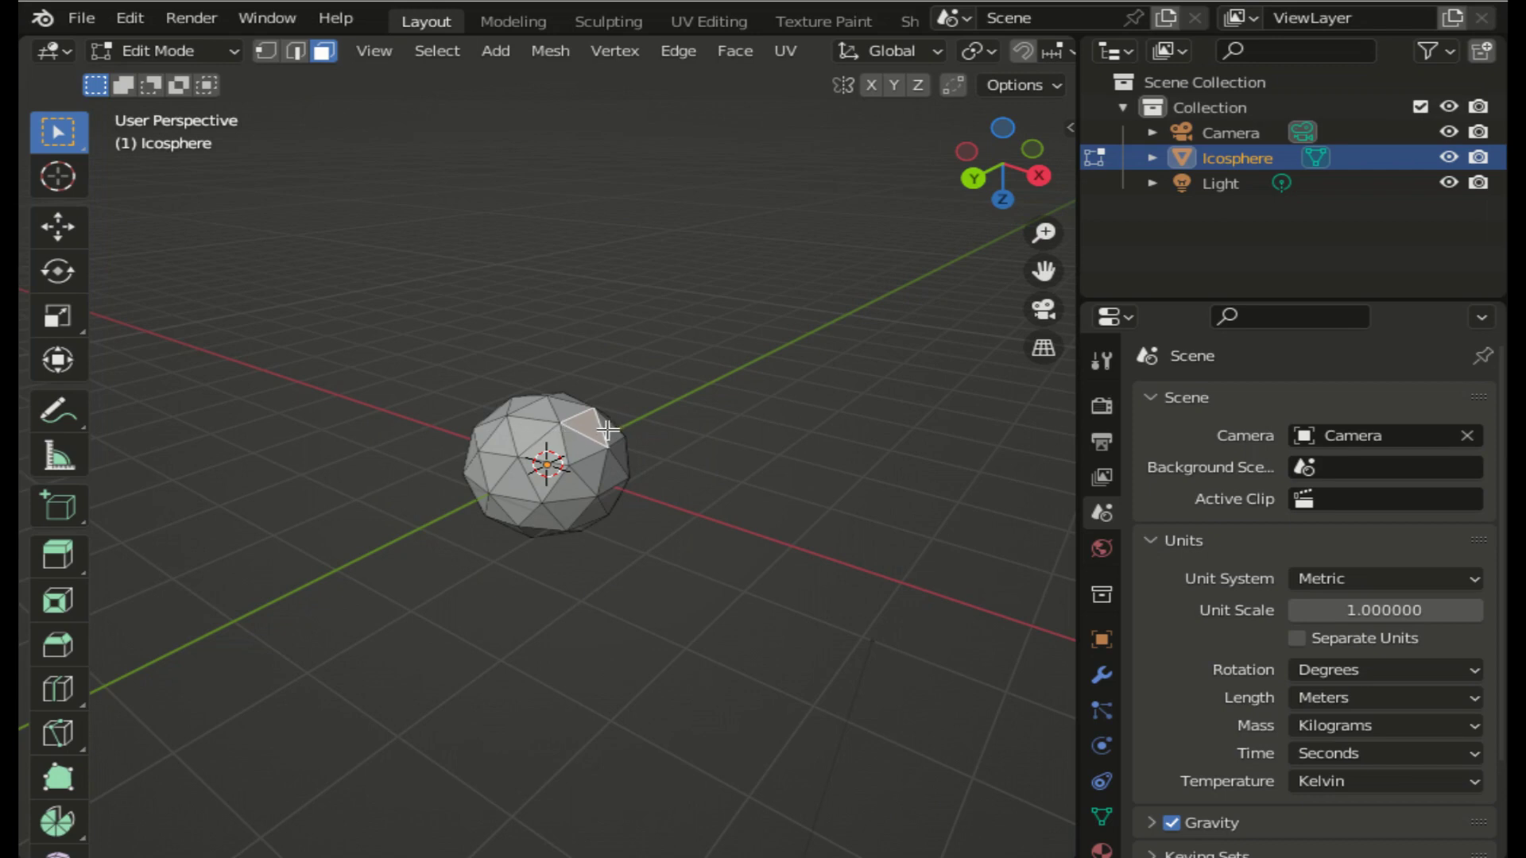
# - Extrude the icosphere face 3 m with an axis constraint and confirm
pyautogui.press('e')
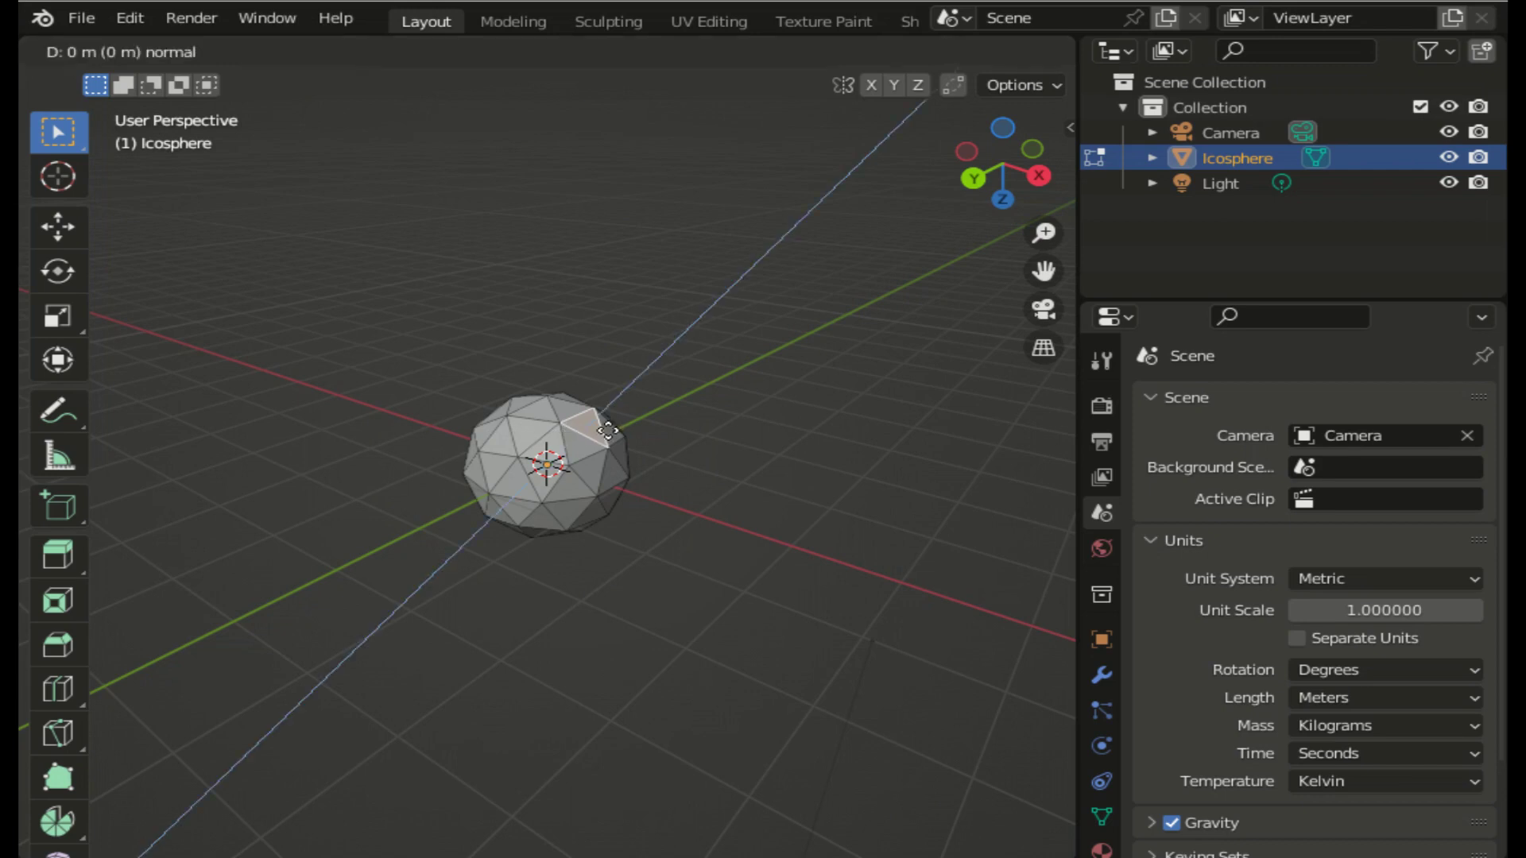
pyautogui.press('z')
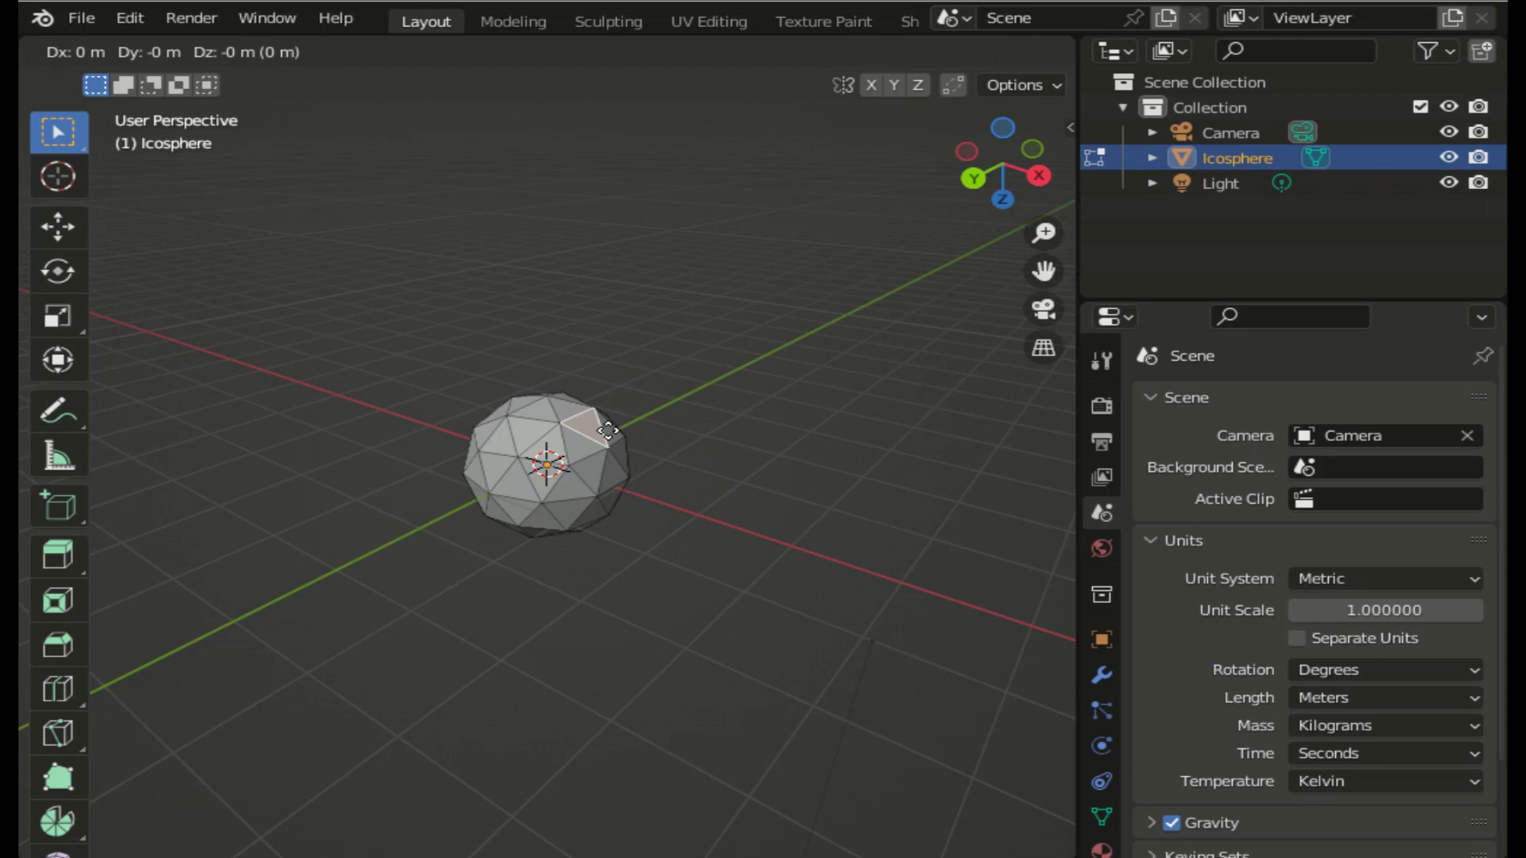
pyautogui.write('3')
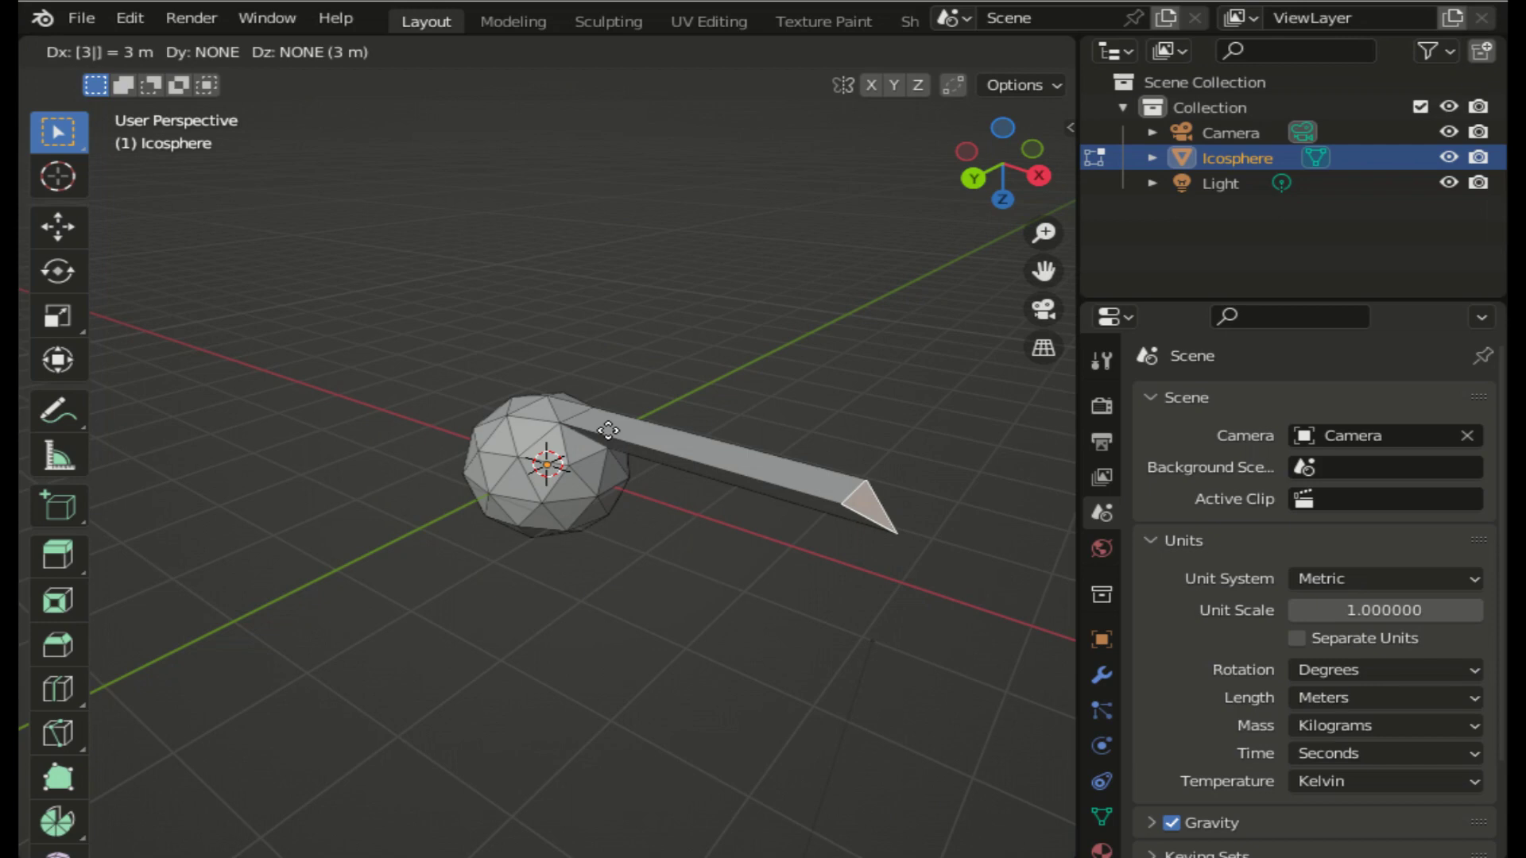
pyautogui.press('Return')
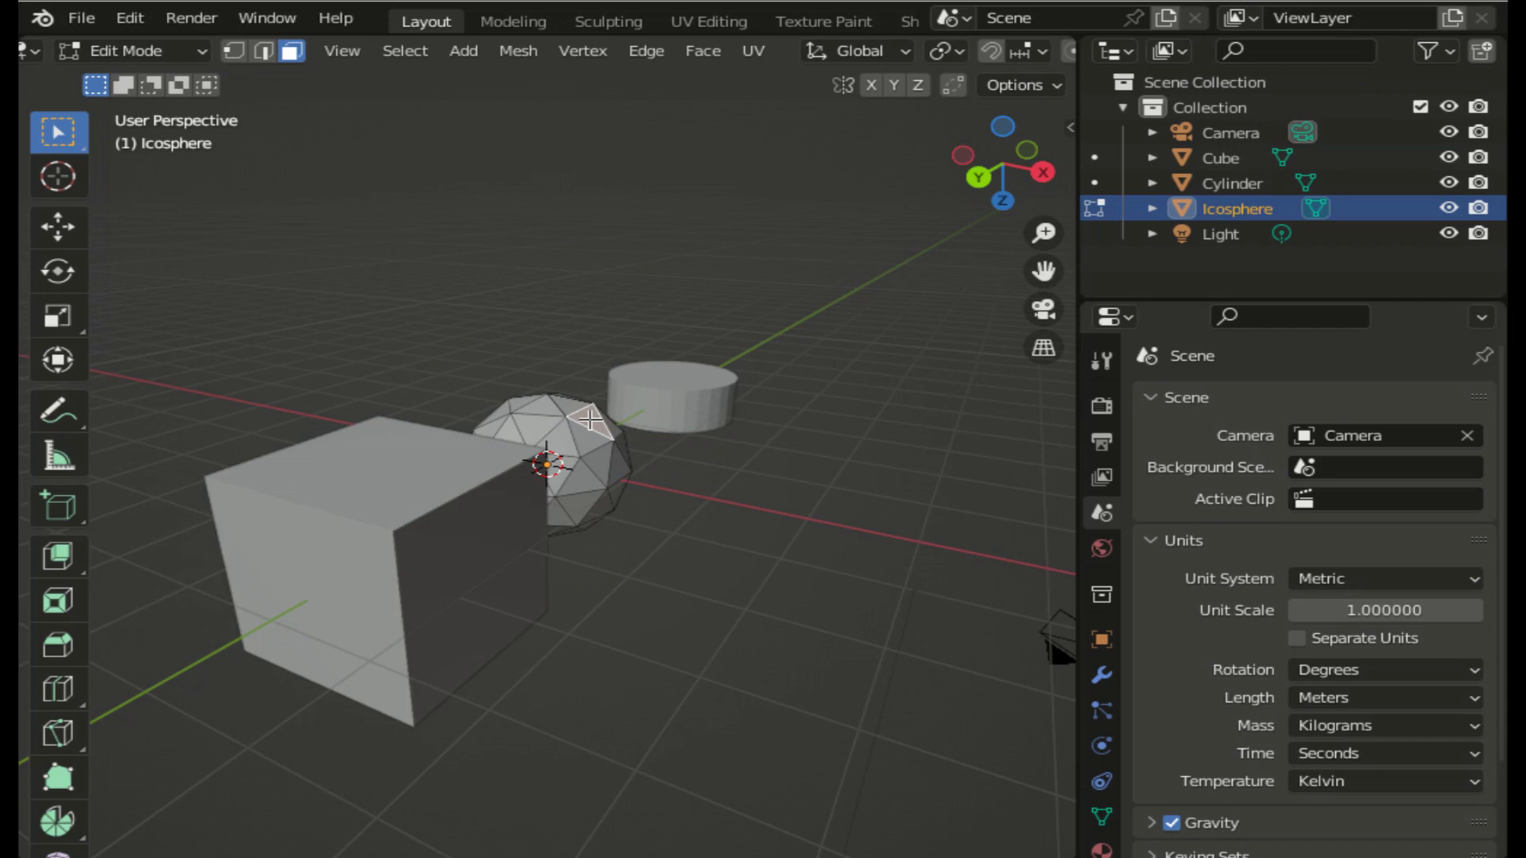
# - Start a face extrusion, cancel it, and step through undo and redo of the arm
pyautogui.press('e')
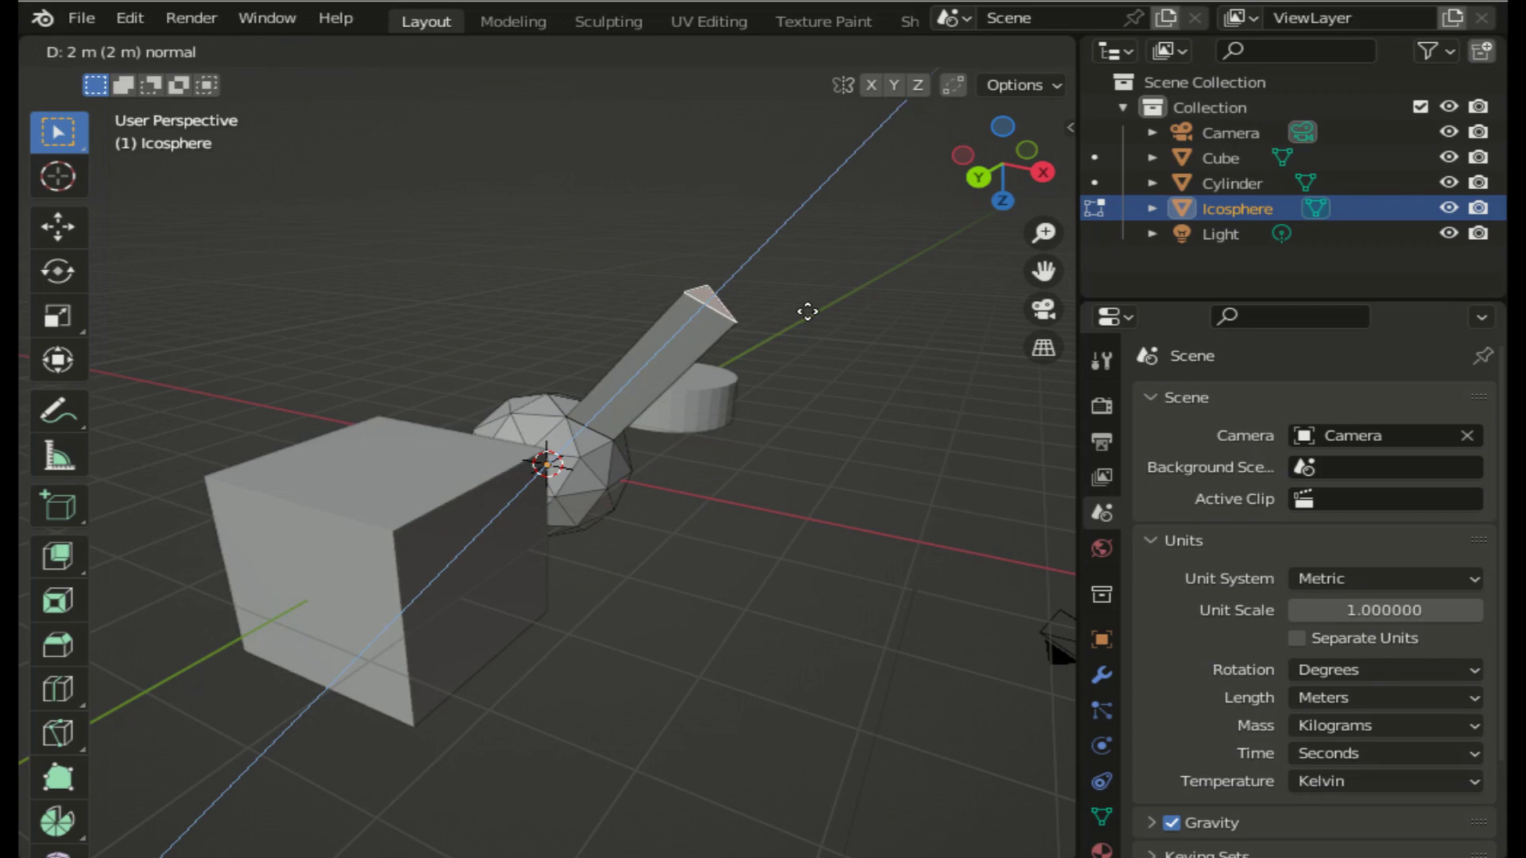
pyautogui.rightClick(808, 311)
pyautogui.hotkey('ctrl', 'z')
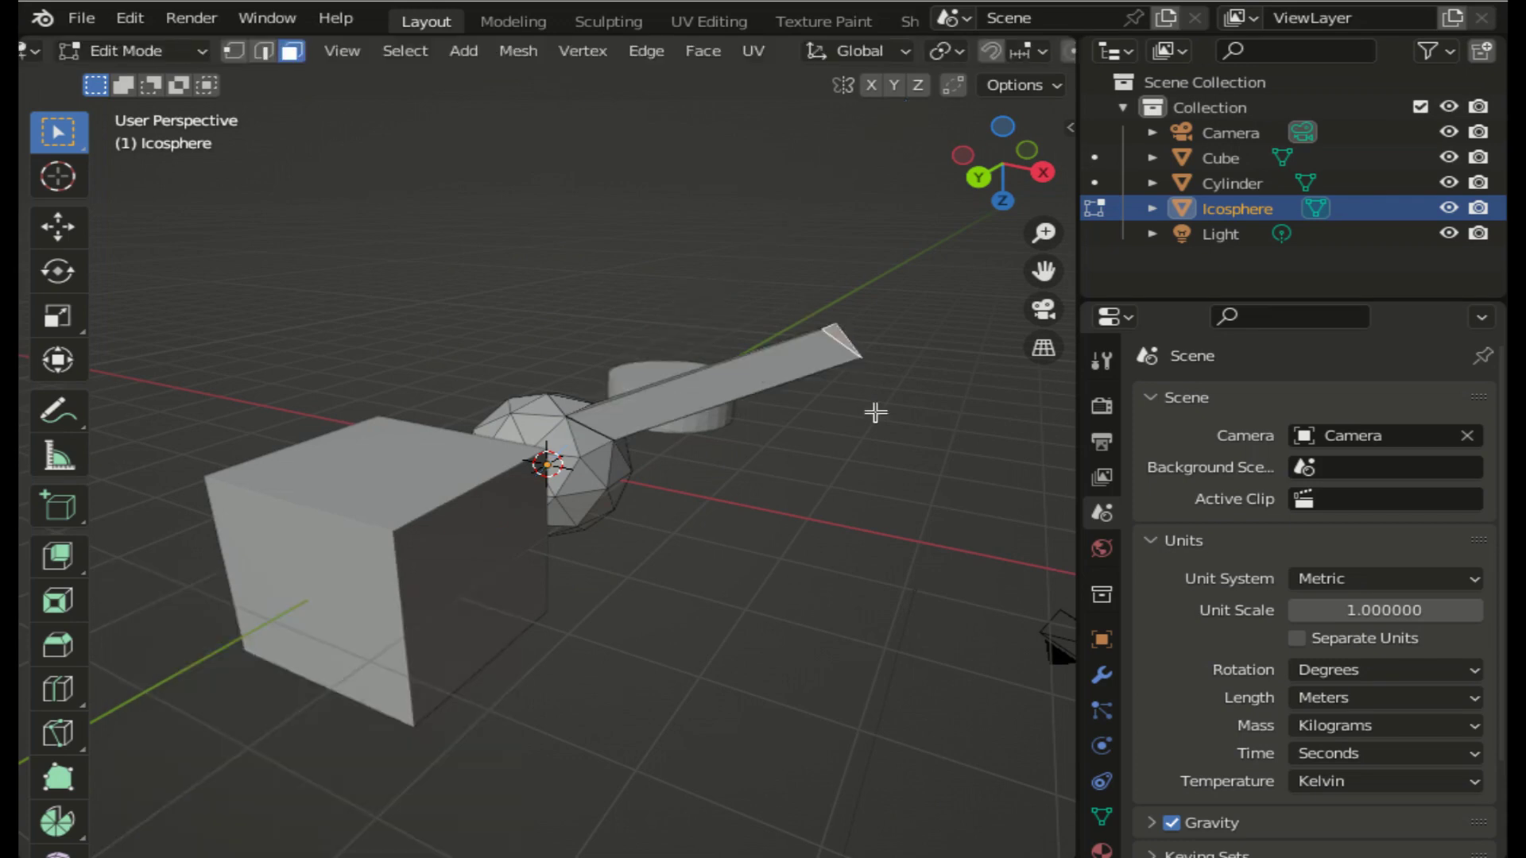
pyautogui.hotkey('ctrl', 'shift', 'z')
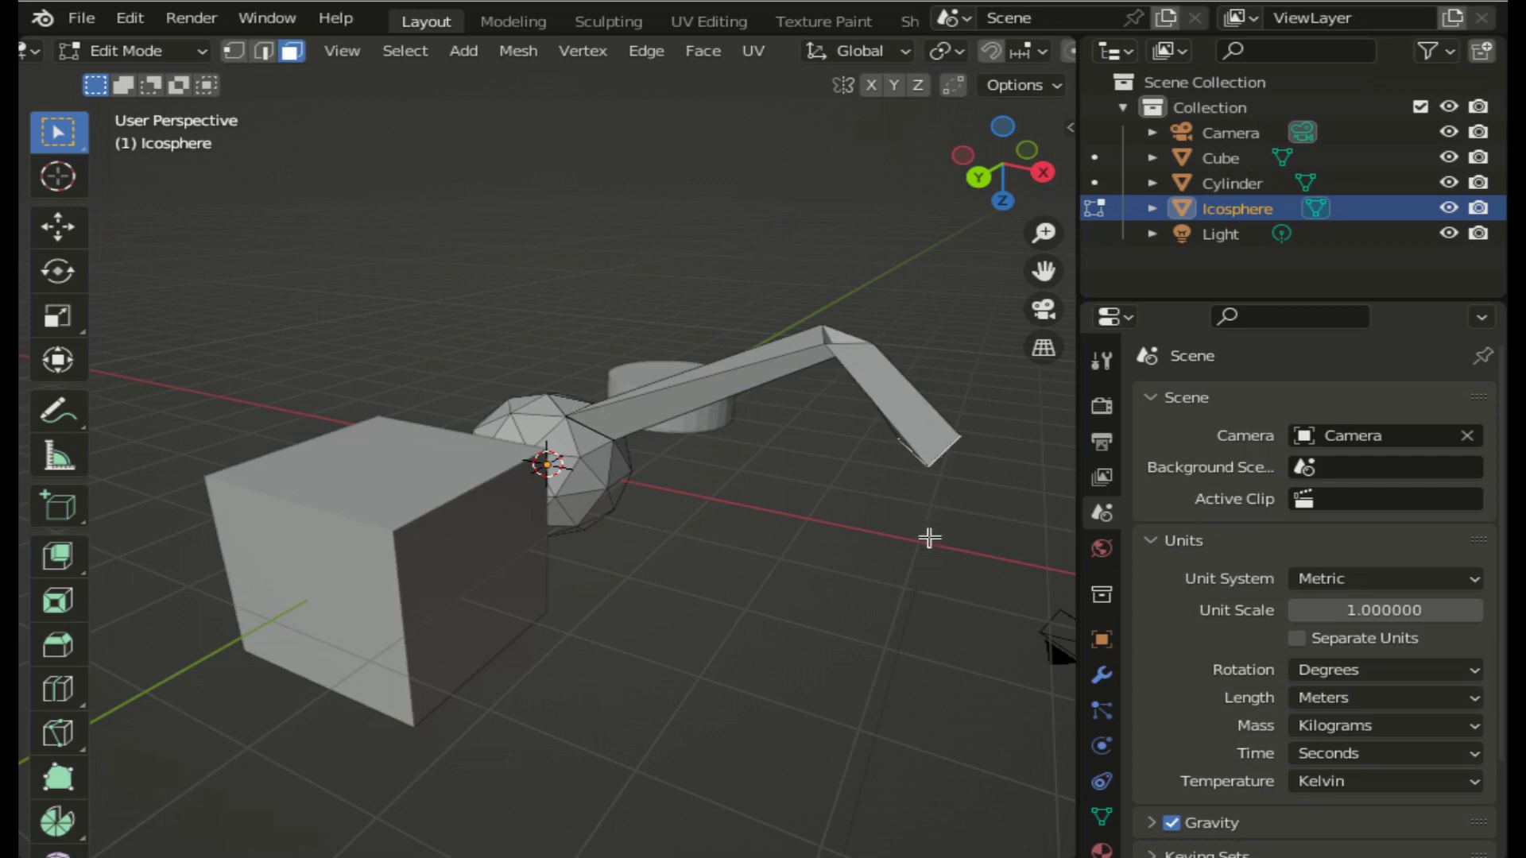
pyautogui.hotkey('ctrl', 'shift', 'z')
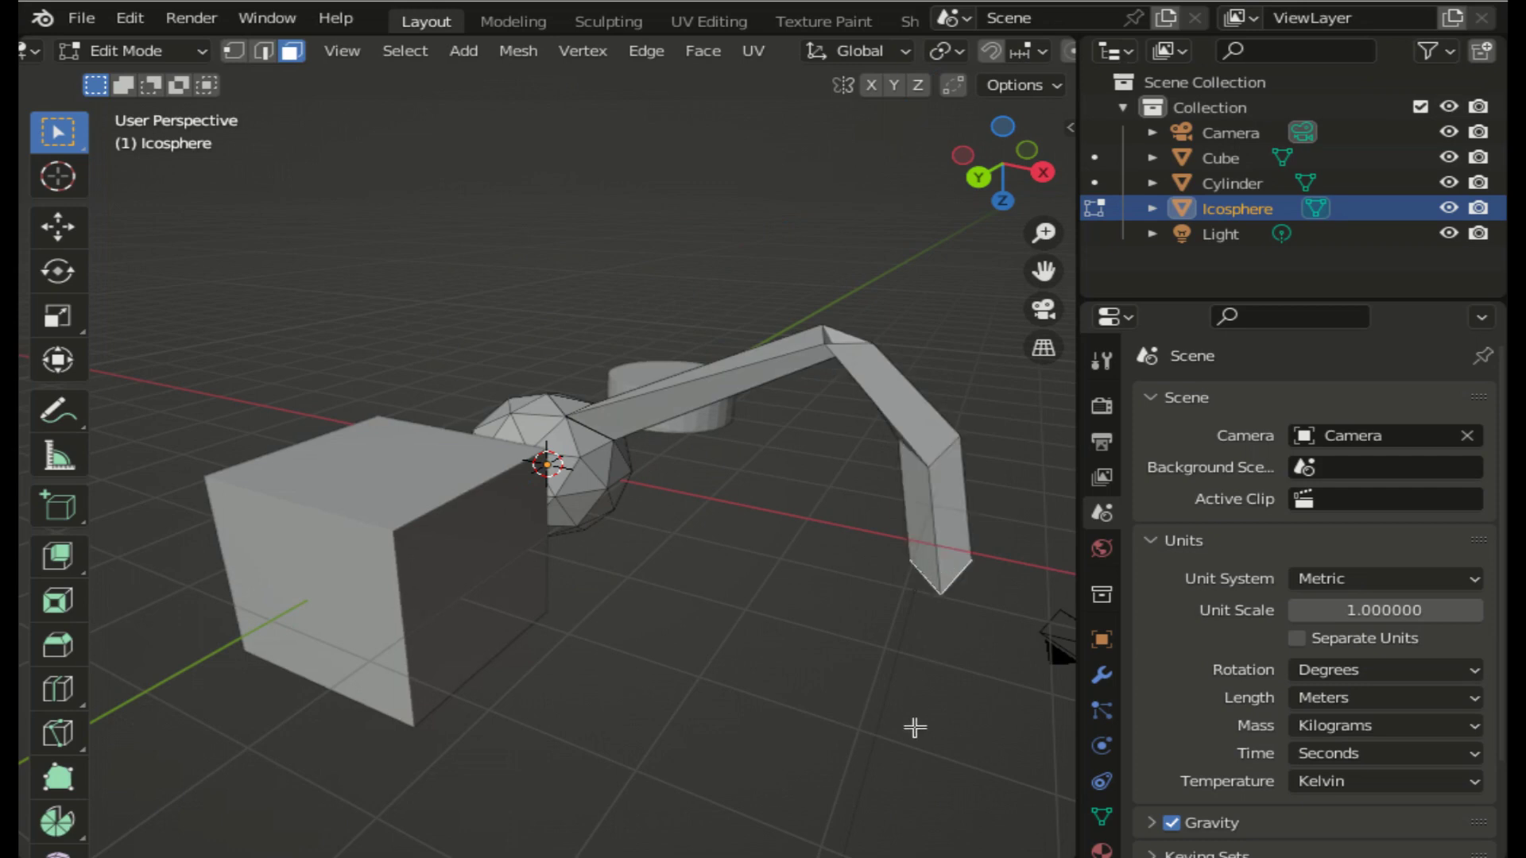
# - Ctrl+right-click seven points extending the arm down, left past the cube, and upward behind it
pyautogui.keyDown('ctrl'); pyautogui.rightClick(915, 727); pyautogui.keyUp('ctrl')
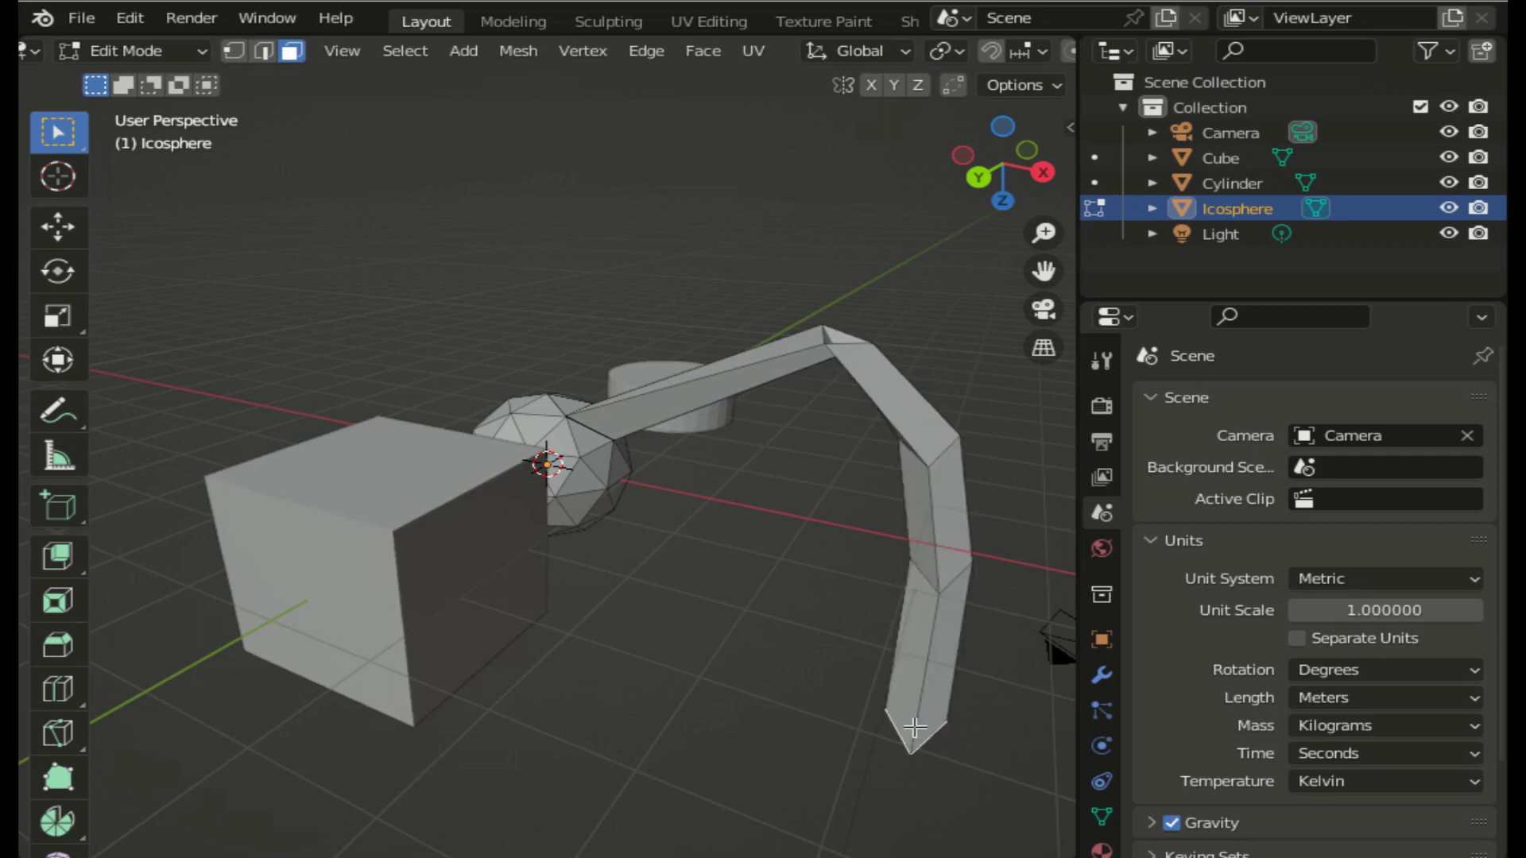
pyautogui.keyDown('ctrl'); pyautogui.rightClick(711, 809); pyautogui.keyUp('ctrl')
pyautogui.keyDown('ctrl'); pyautogui.rightClick(597, 792); pyautogui.keyUp('ctrl')
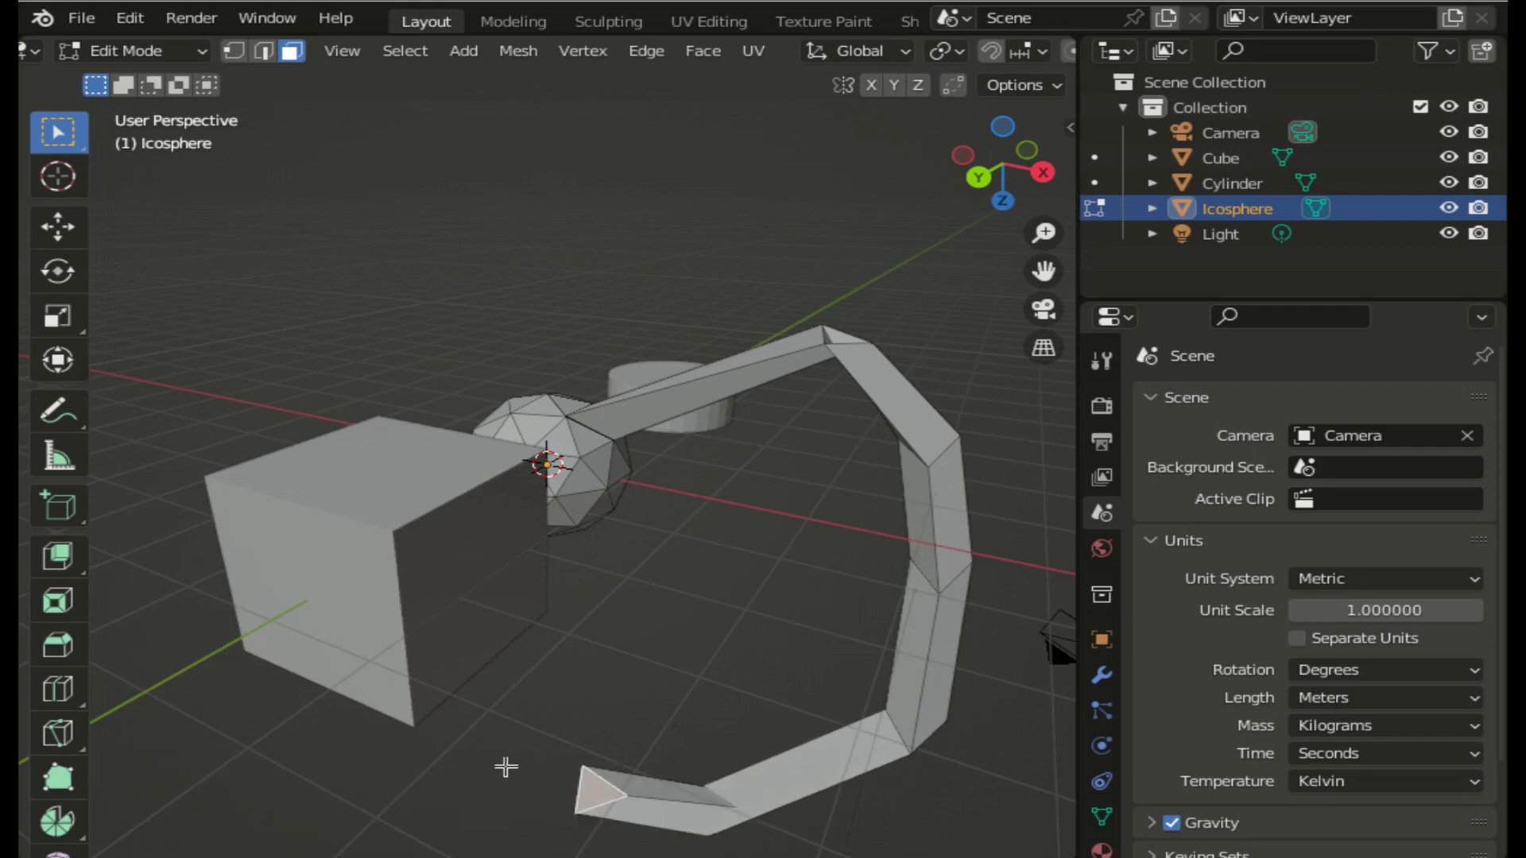
pyautogui.keyDown('ctrl'); pyautogui.rightClick(506, 768); pyautogui.keyUp('ctrl')
pyautogui.keyDown('ctrl'); pyautogui.rightClick(284, 737); pyautogui.keyUp('ctrl')
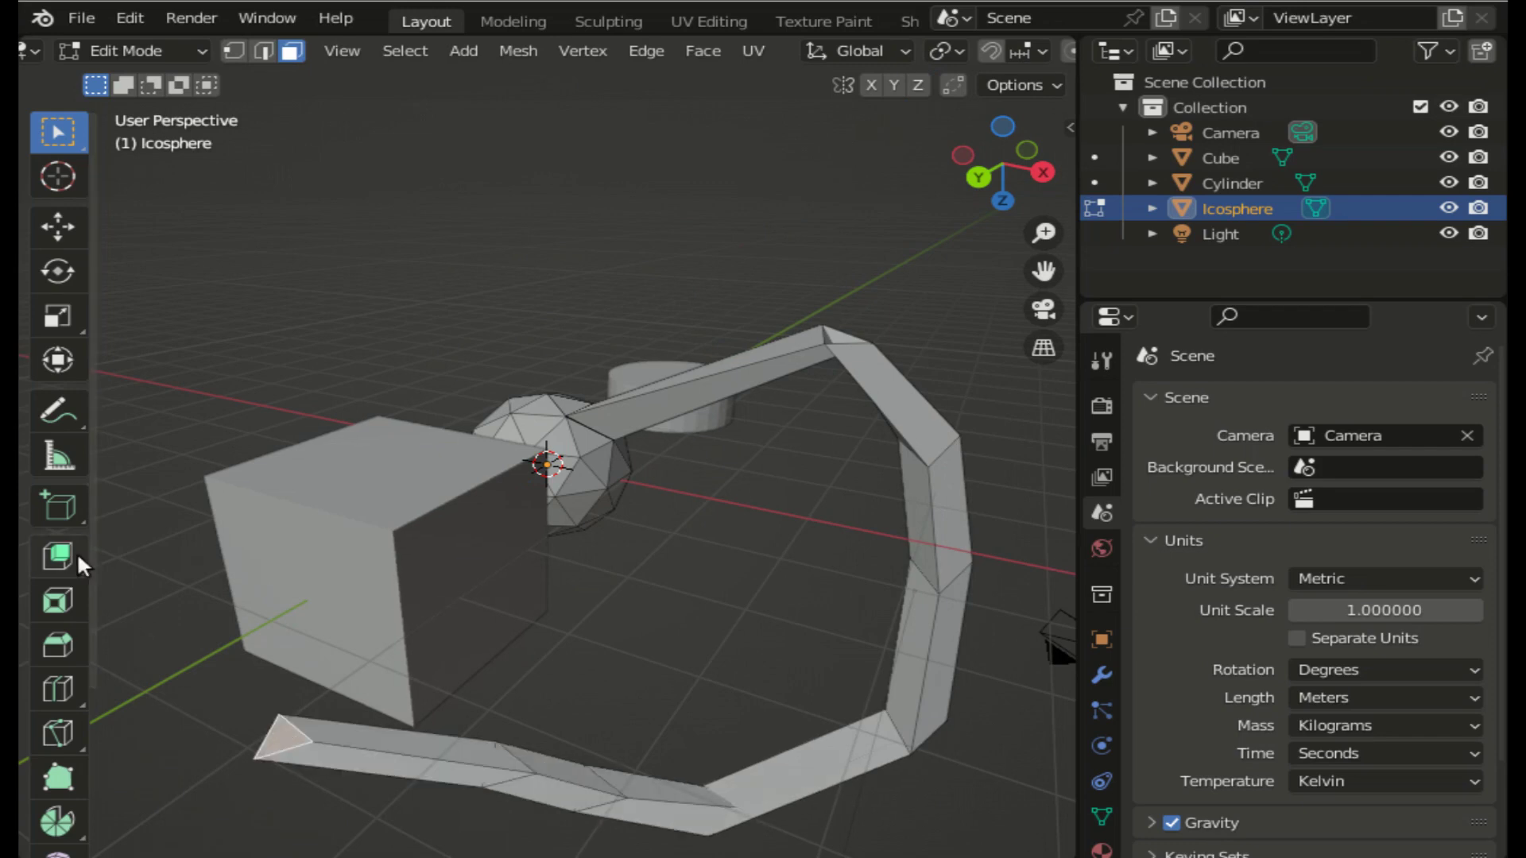
pyautogui.keyDown('ctrl'); pyautogui.rightClick(147, 513); pyautogui.keyUp('ctrl')
pyautogui.keyDown('ctrl'); pyautogui.rightClick(257, 354); pyautogui.keyUp('ctrl')
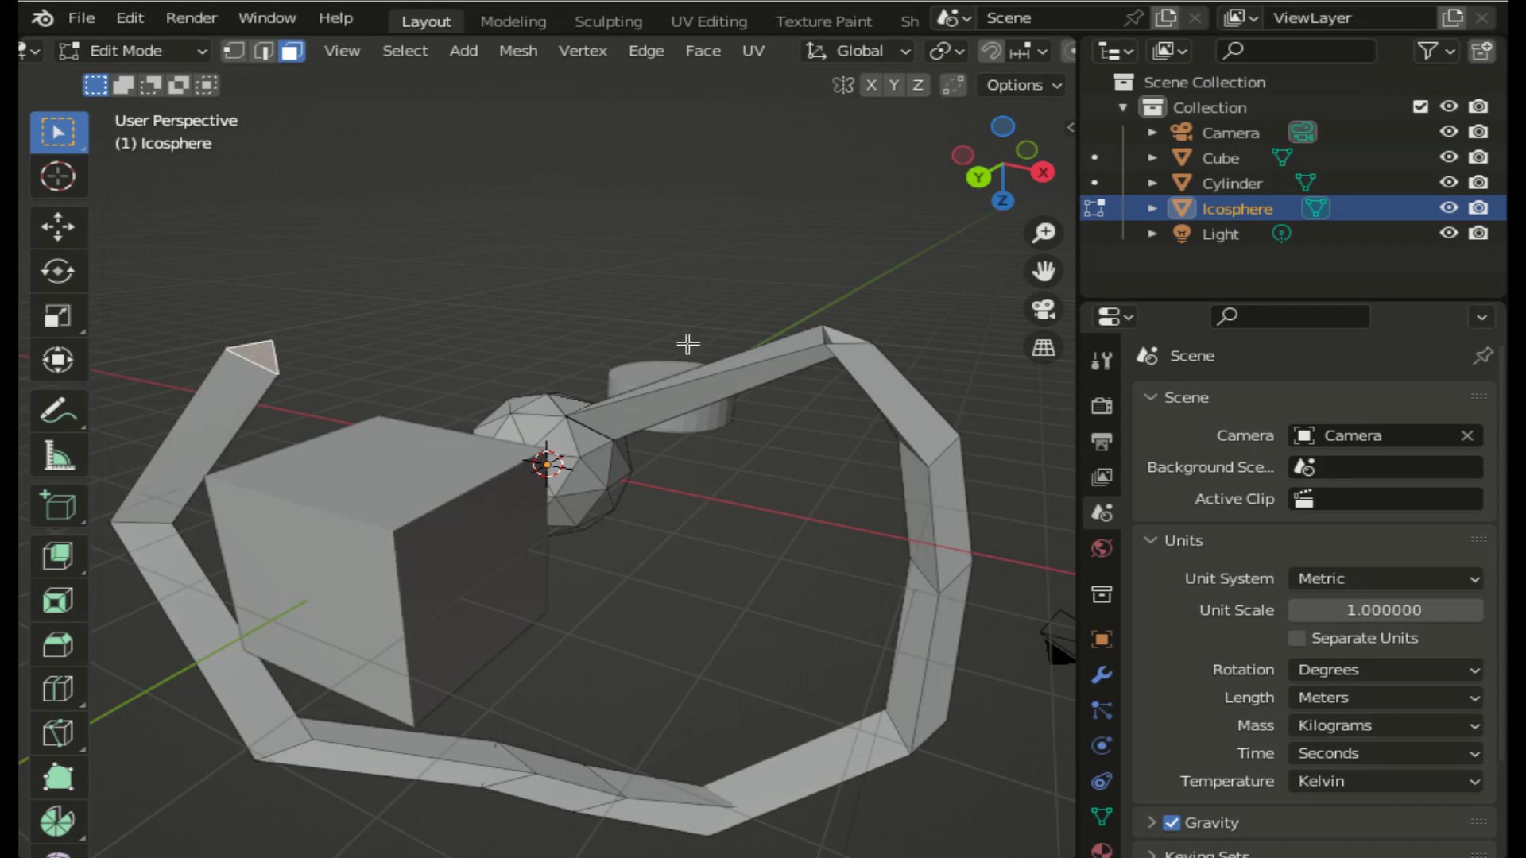
pyautogui.moveTo(997, 202)
pyautogui.mouseDown()
pyautogui.moveTo(954, 183)
pyautogui.moveTo(978, 207)
pyautogui.moveTo(1003, 339)
pyautogui.mouseUp()
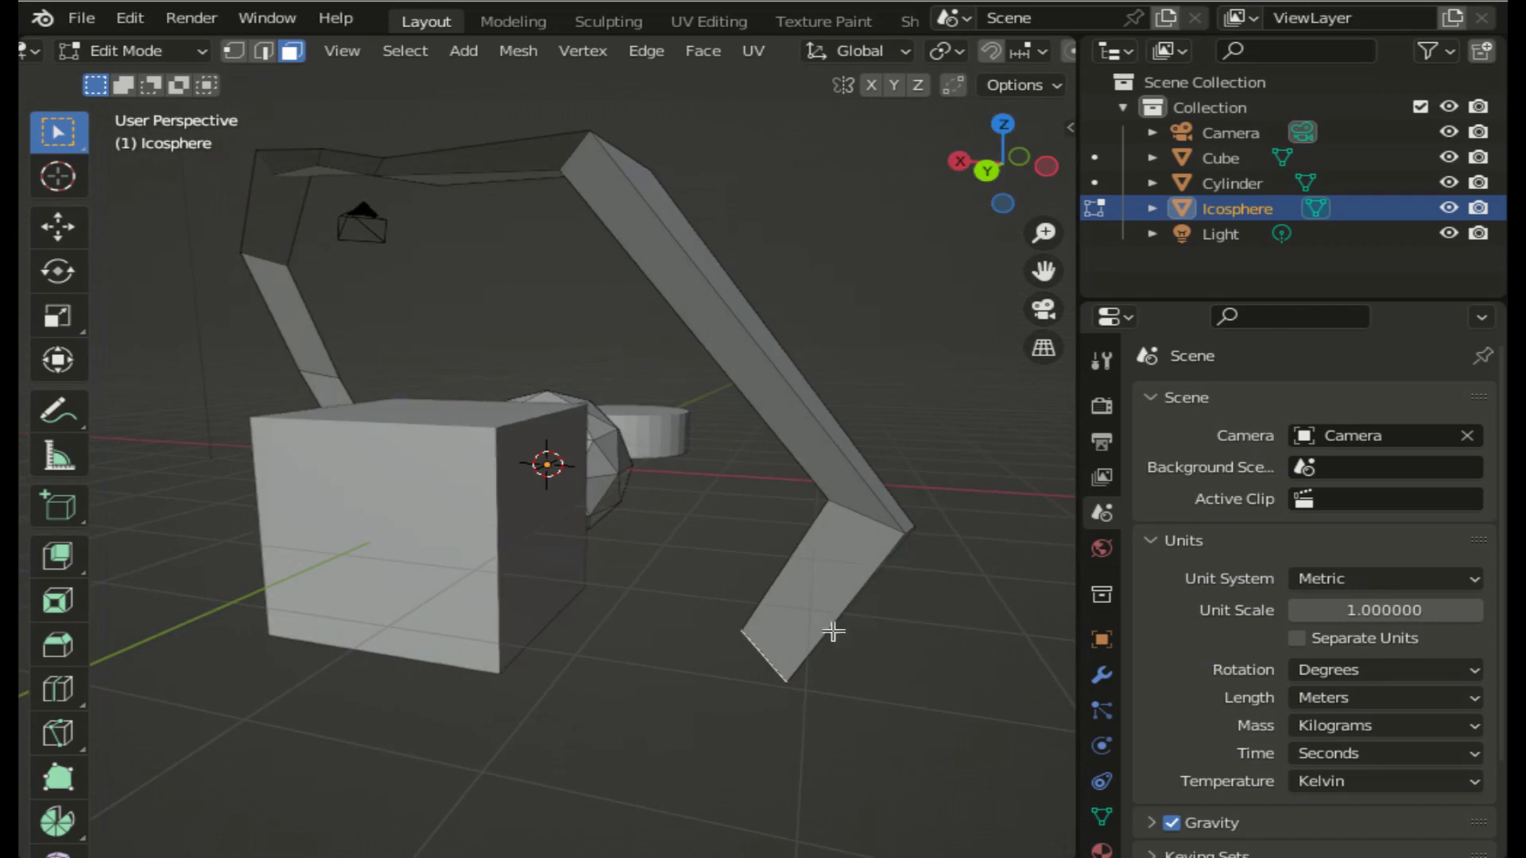
# - Try adding one more segment below the arm's lower end with Ctrl+right-click
pyautogui.keyDown('ctrl'); pyautogui.rightClick(667, 768); pyautogui.keyUp('ctrl')
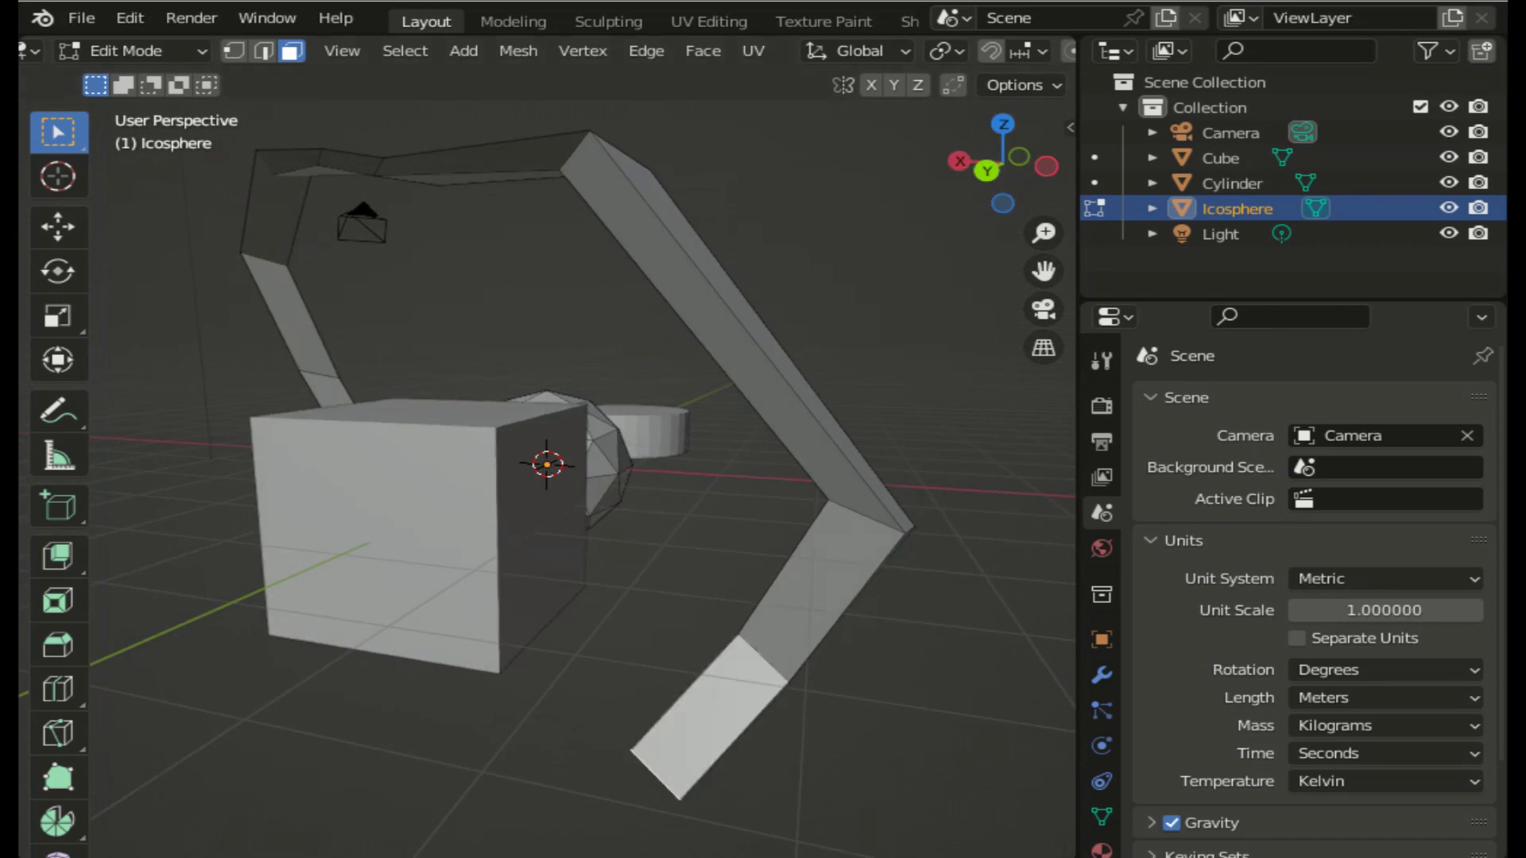
pyautogui.click(1247, 810)
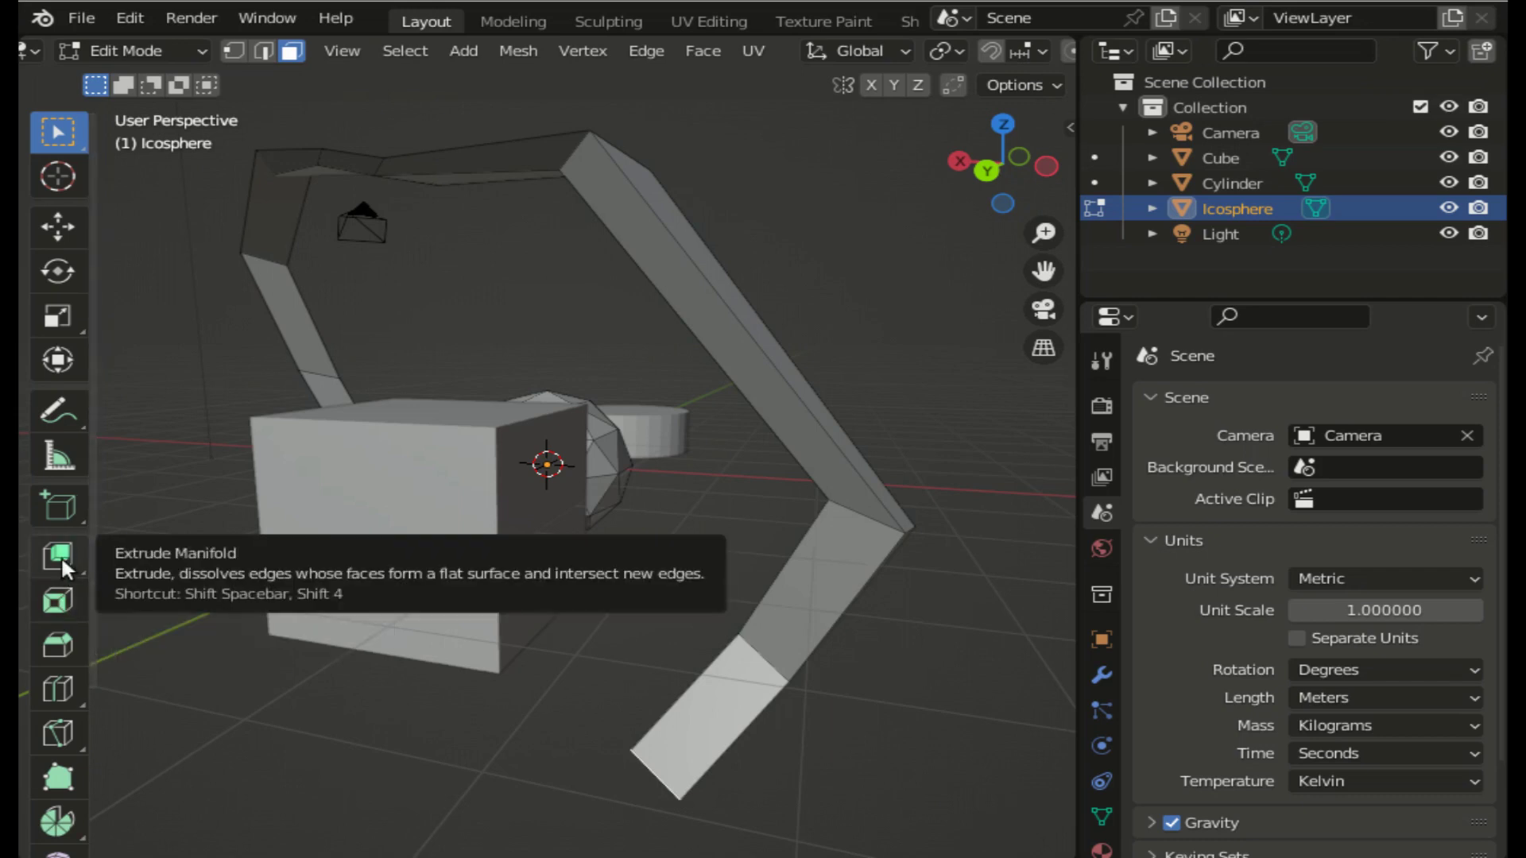
# - Make Extrude Manifold the active extrude tool and return the icosphere to Object Mode
pyautogui.moveTo(64, 568); pyautogui.dragTo(136, 562)
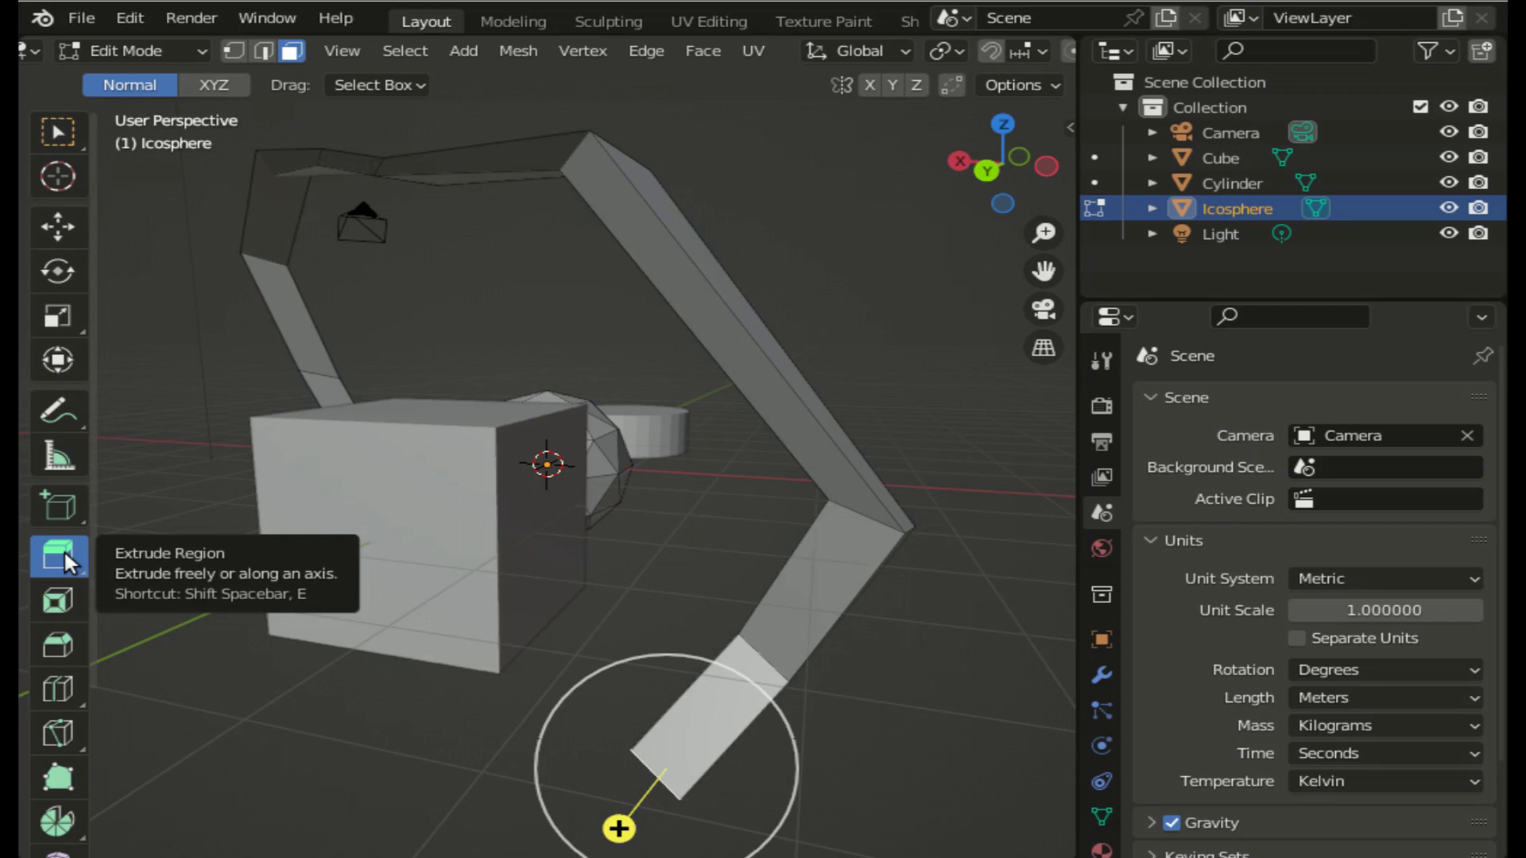
pyautogui.click(63, 550)
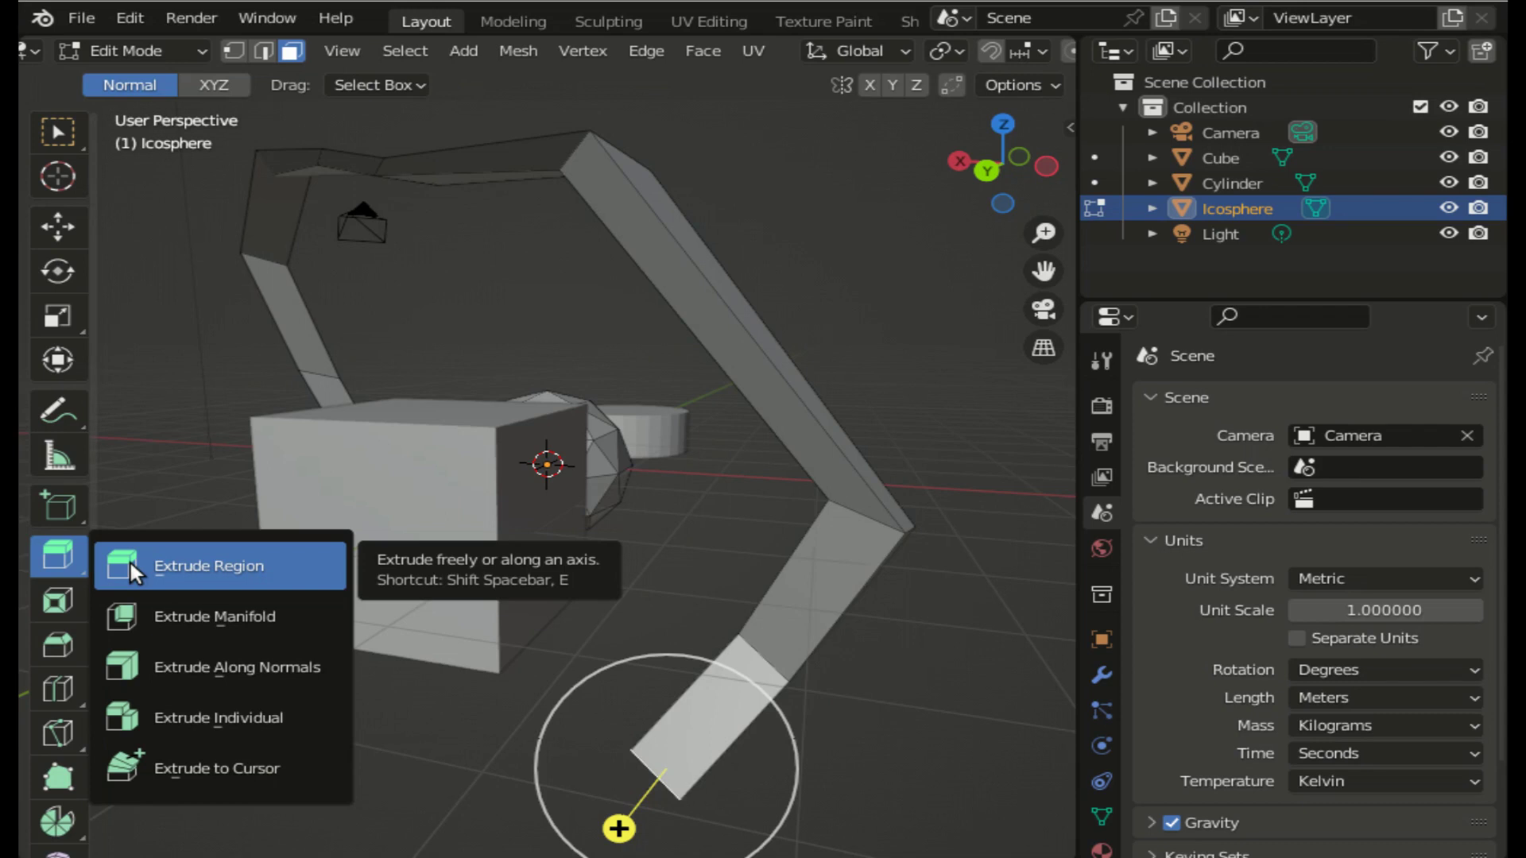
pyautogui.click(175, 616)
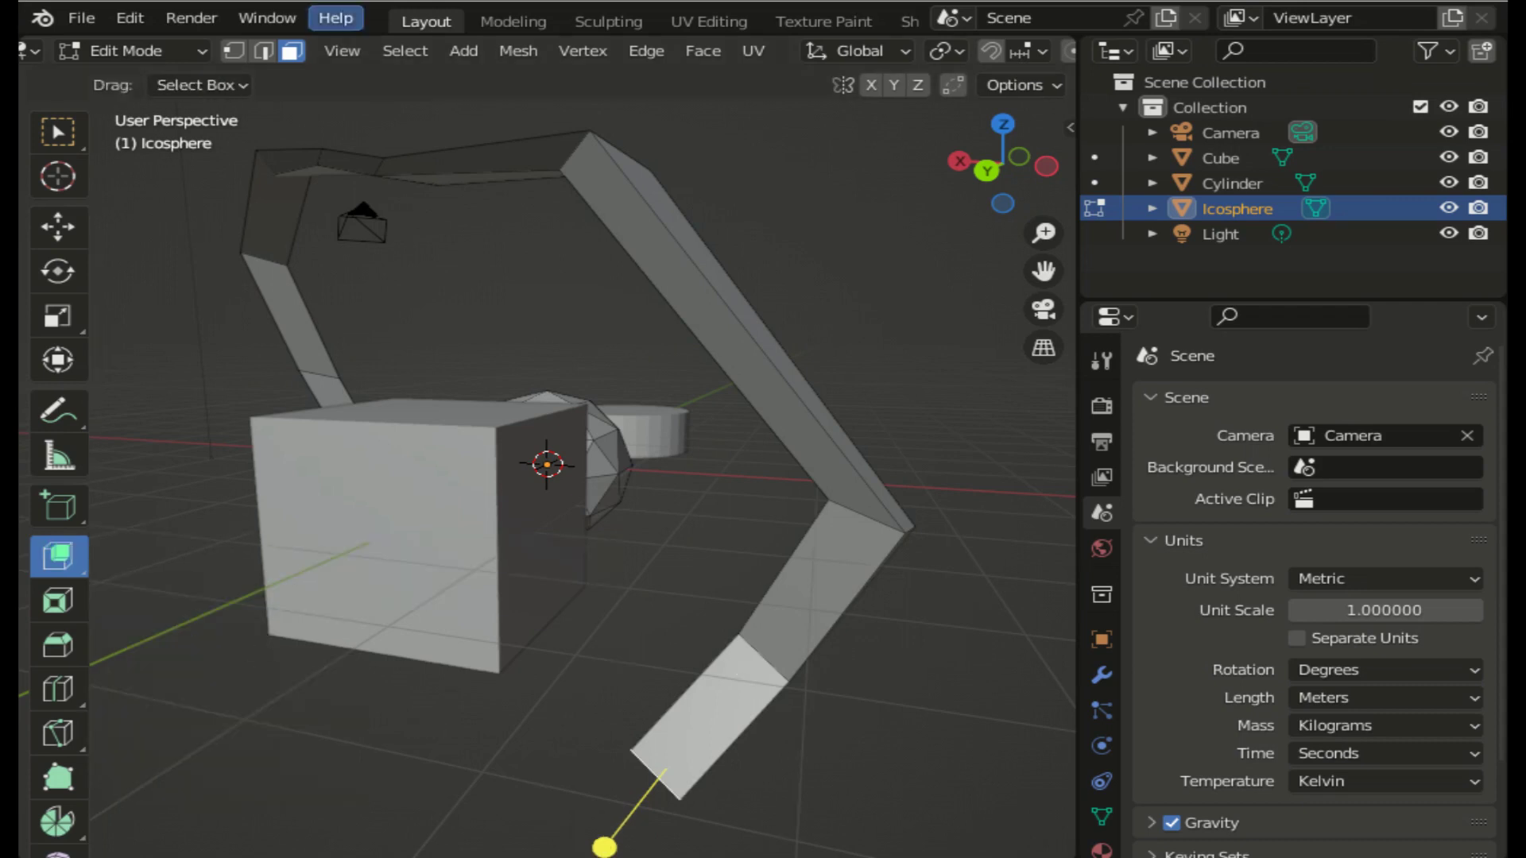
pyautogui.click(151, 60)
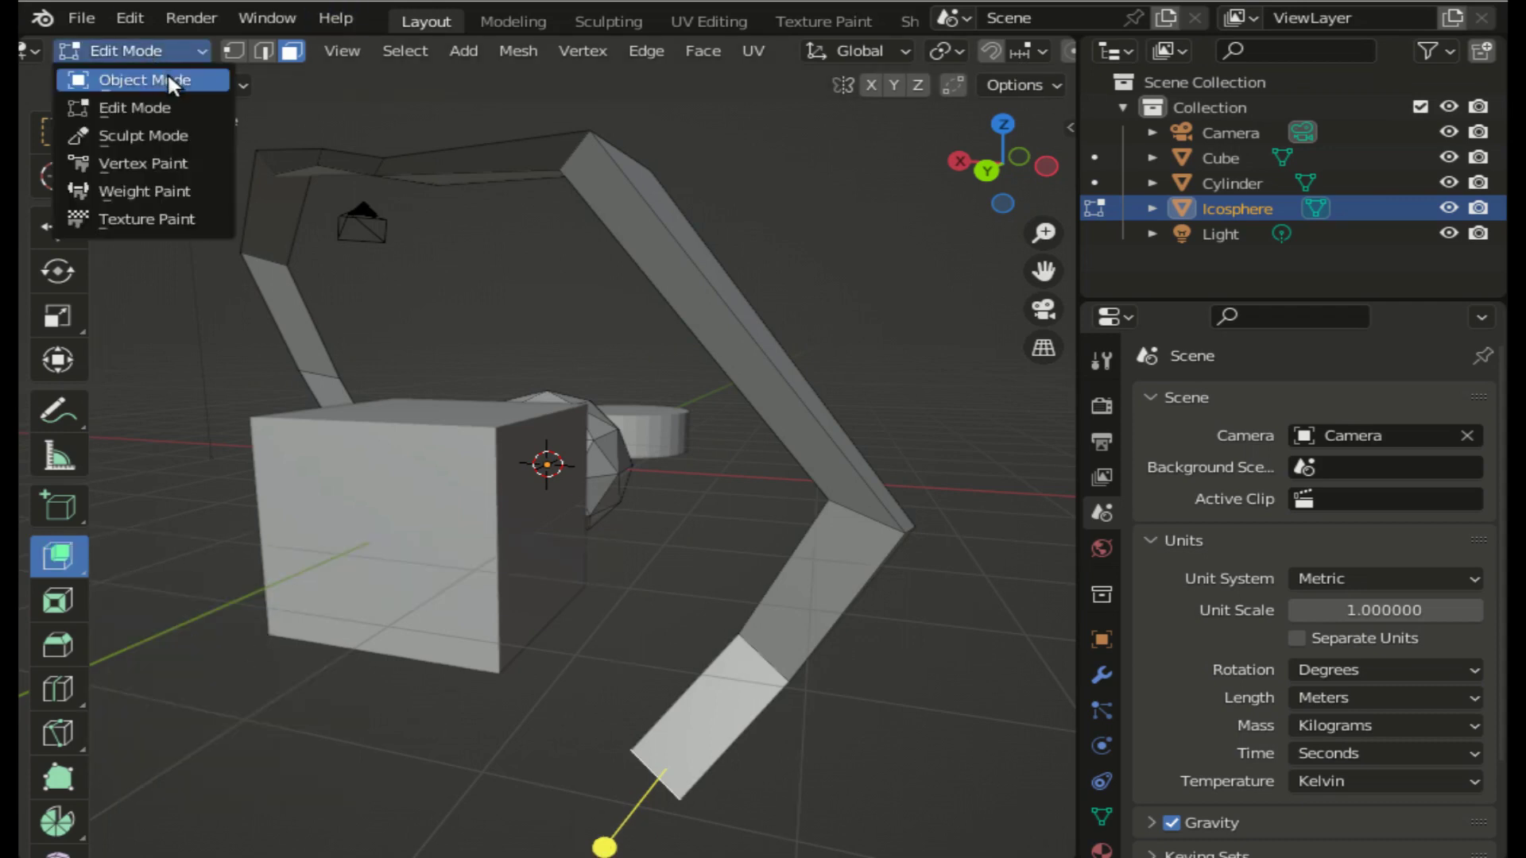
pyautogui.click(167, 79)
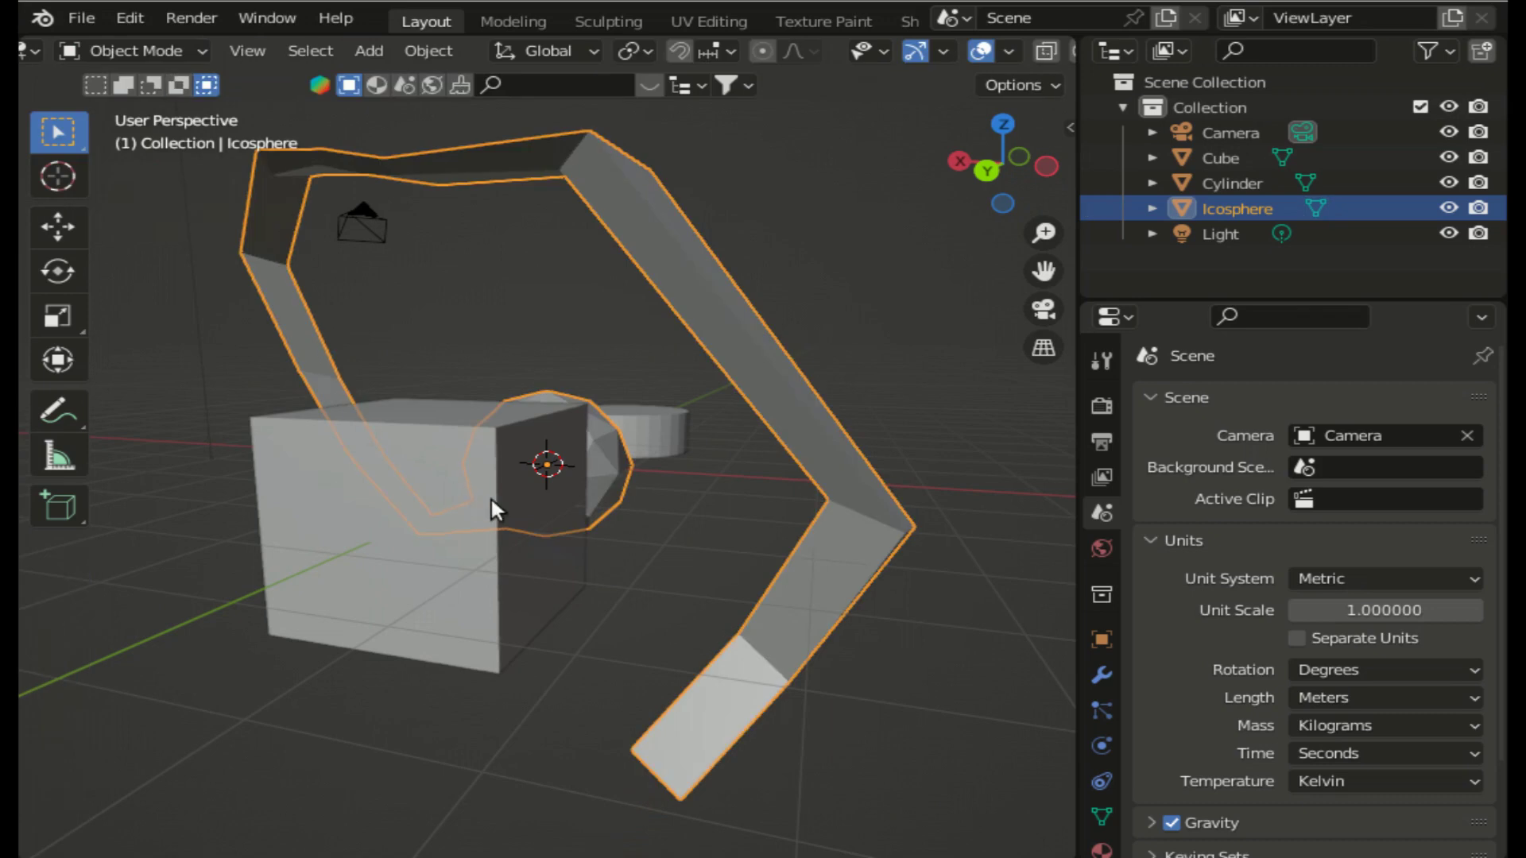
# - Enter Edit Mode on the cube, Subdivide it with 1 cut, then deselect all faces
pyautogui.click(306, 493)
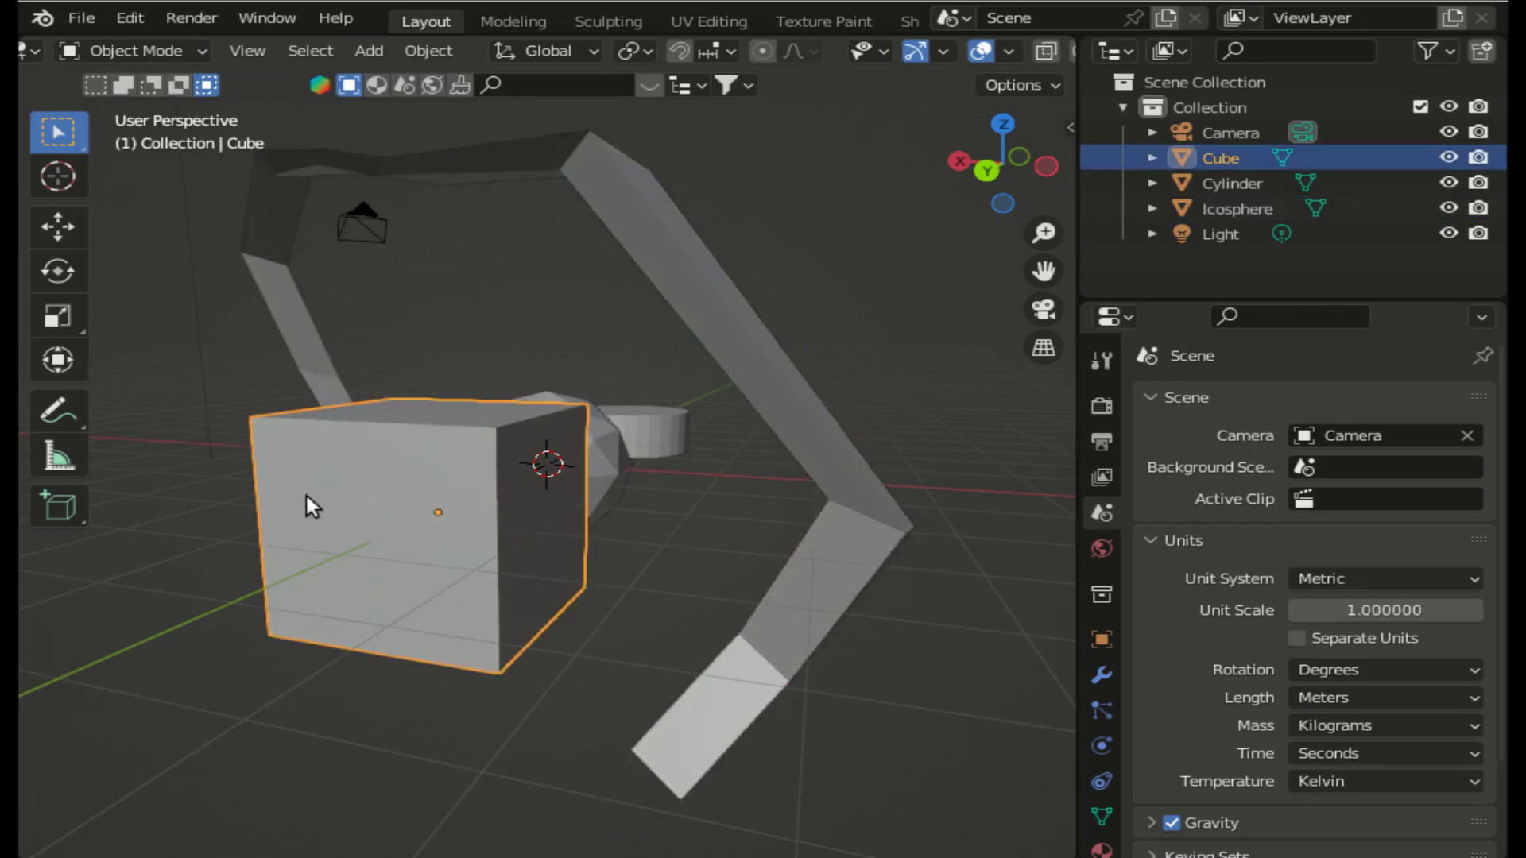
pyautogui.click(143, 51)
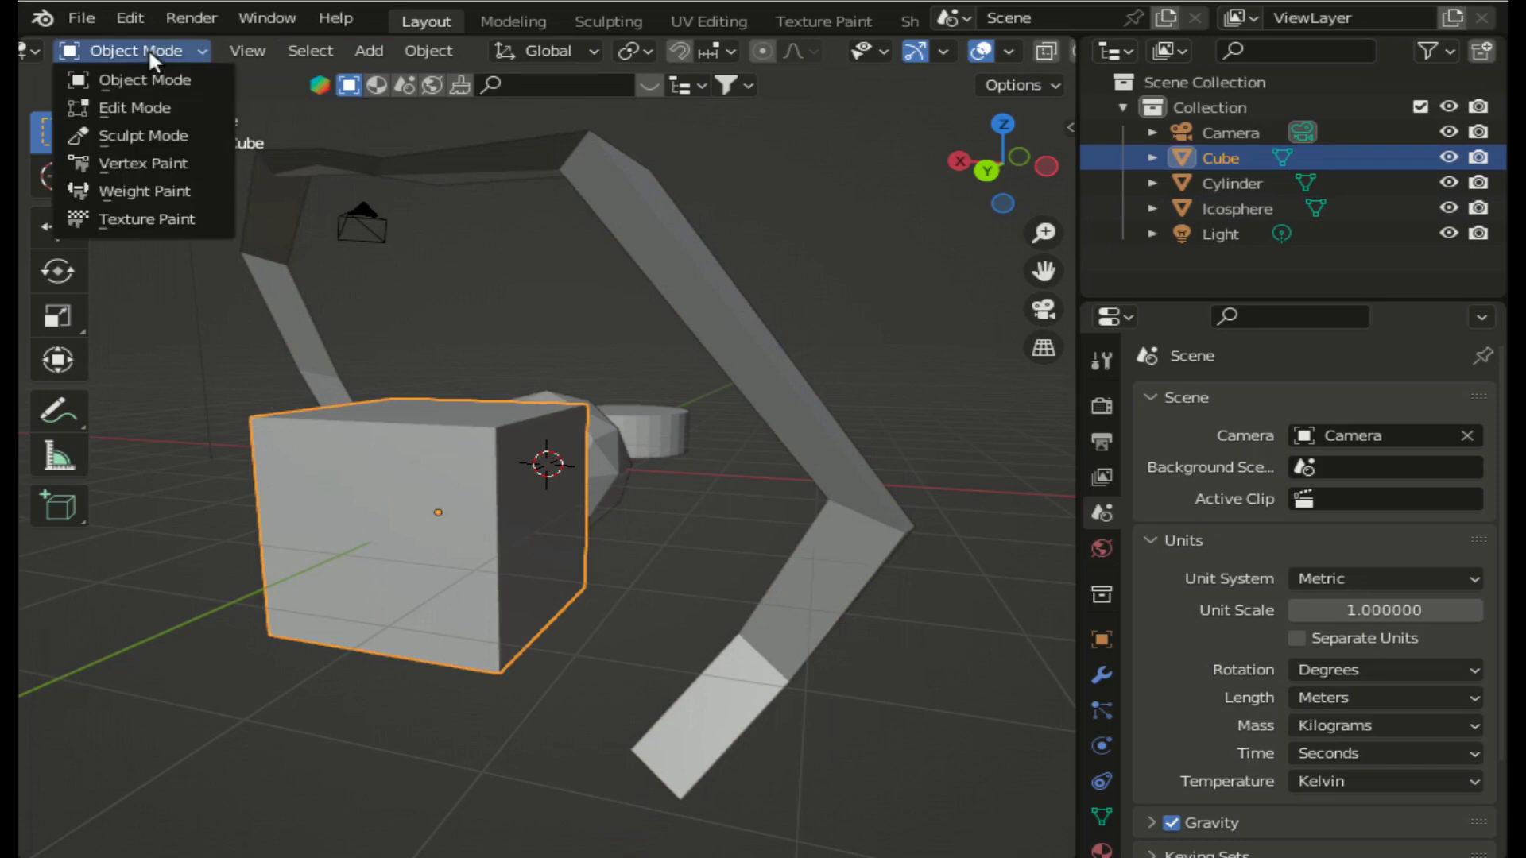
pyautogui.click(151, 106)
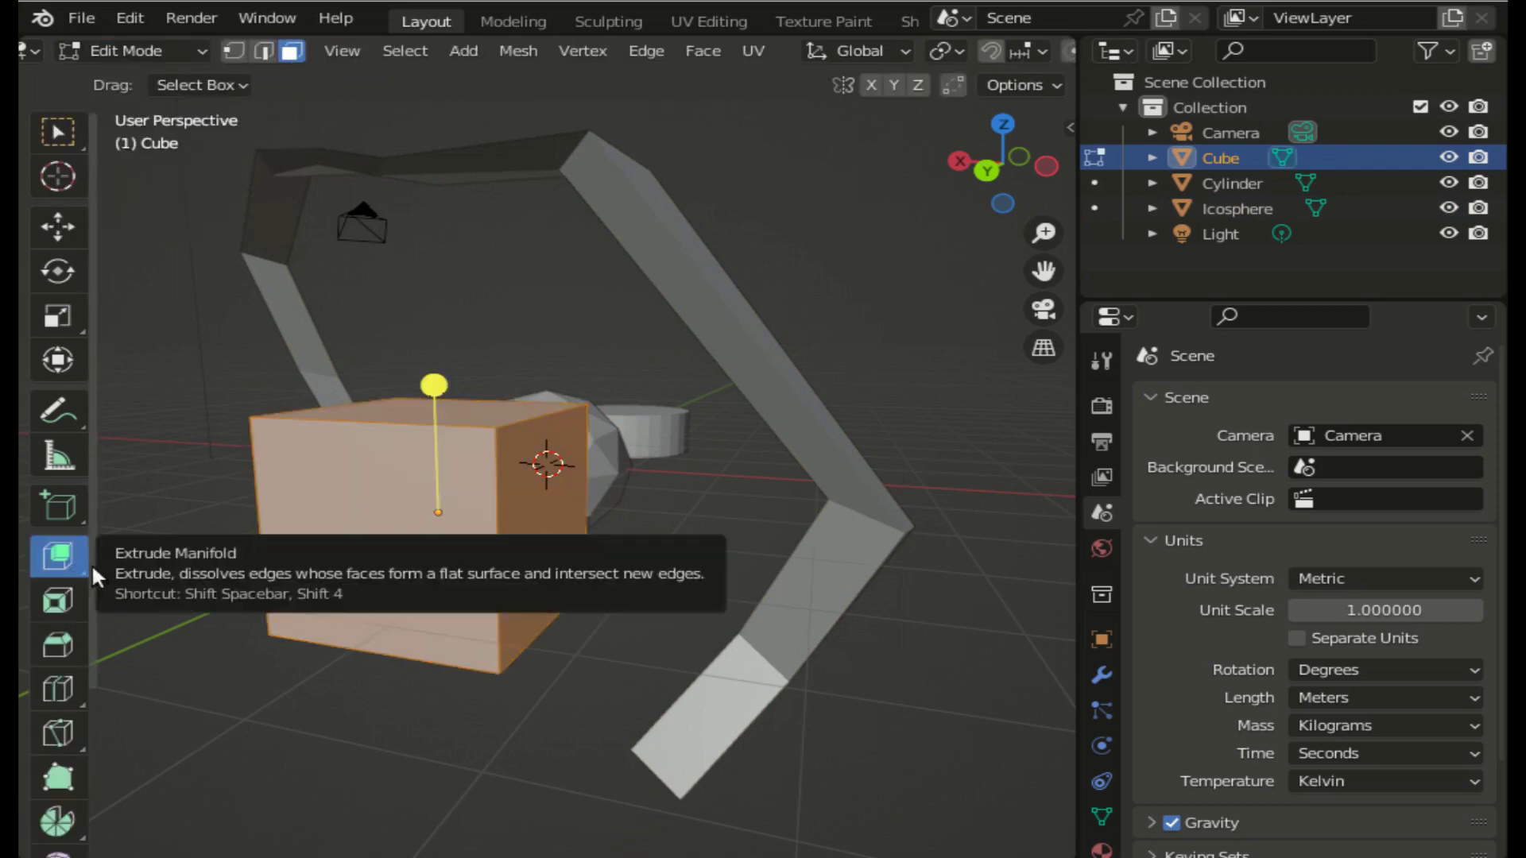
pyautogui.rightClick(350, 548)
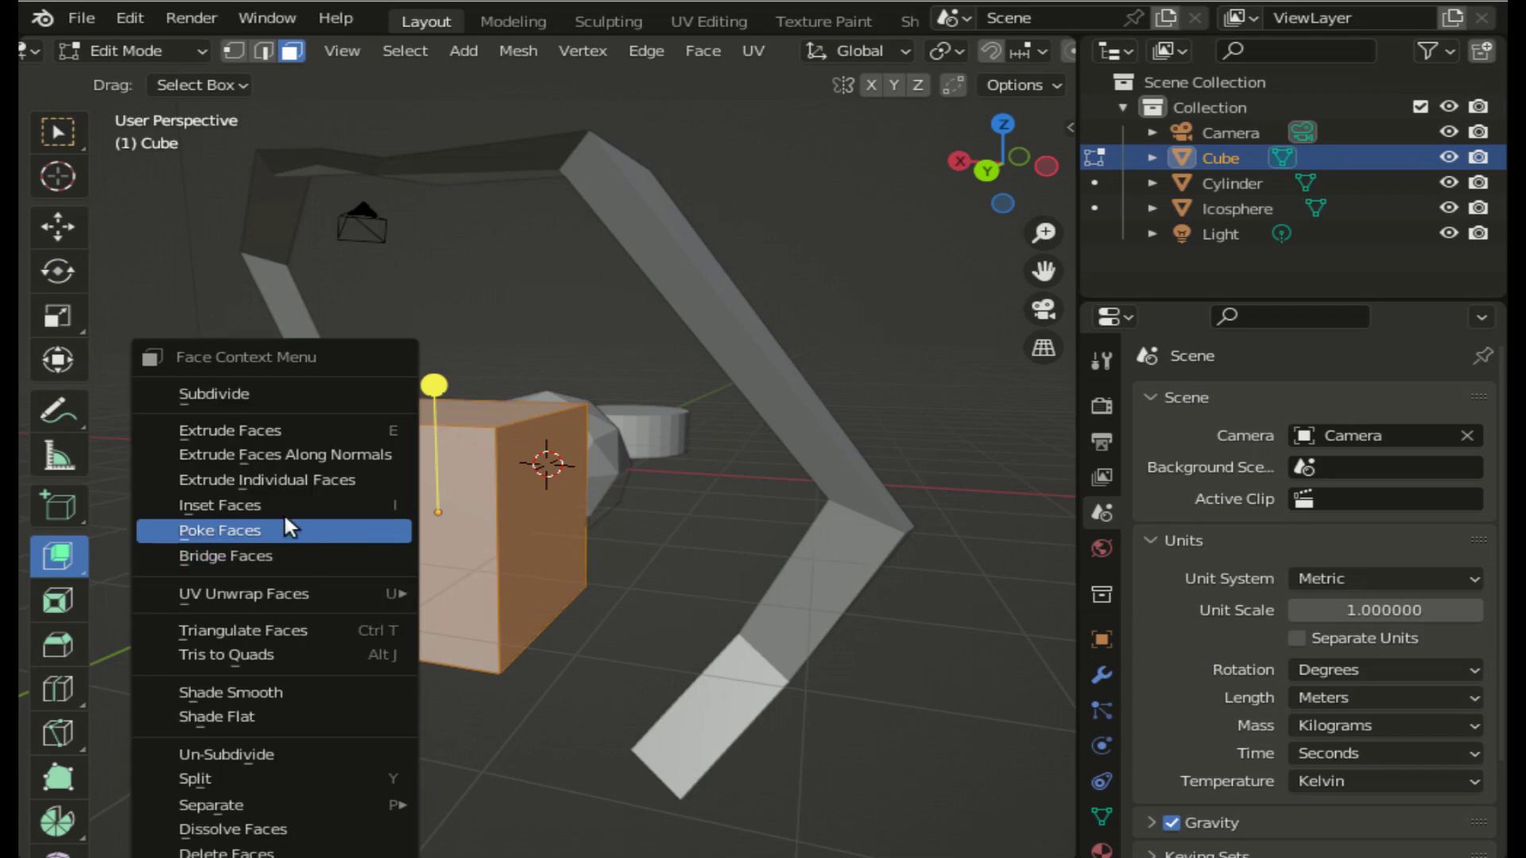
pyautogui.click(239, 393)
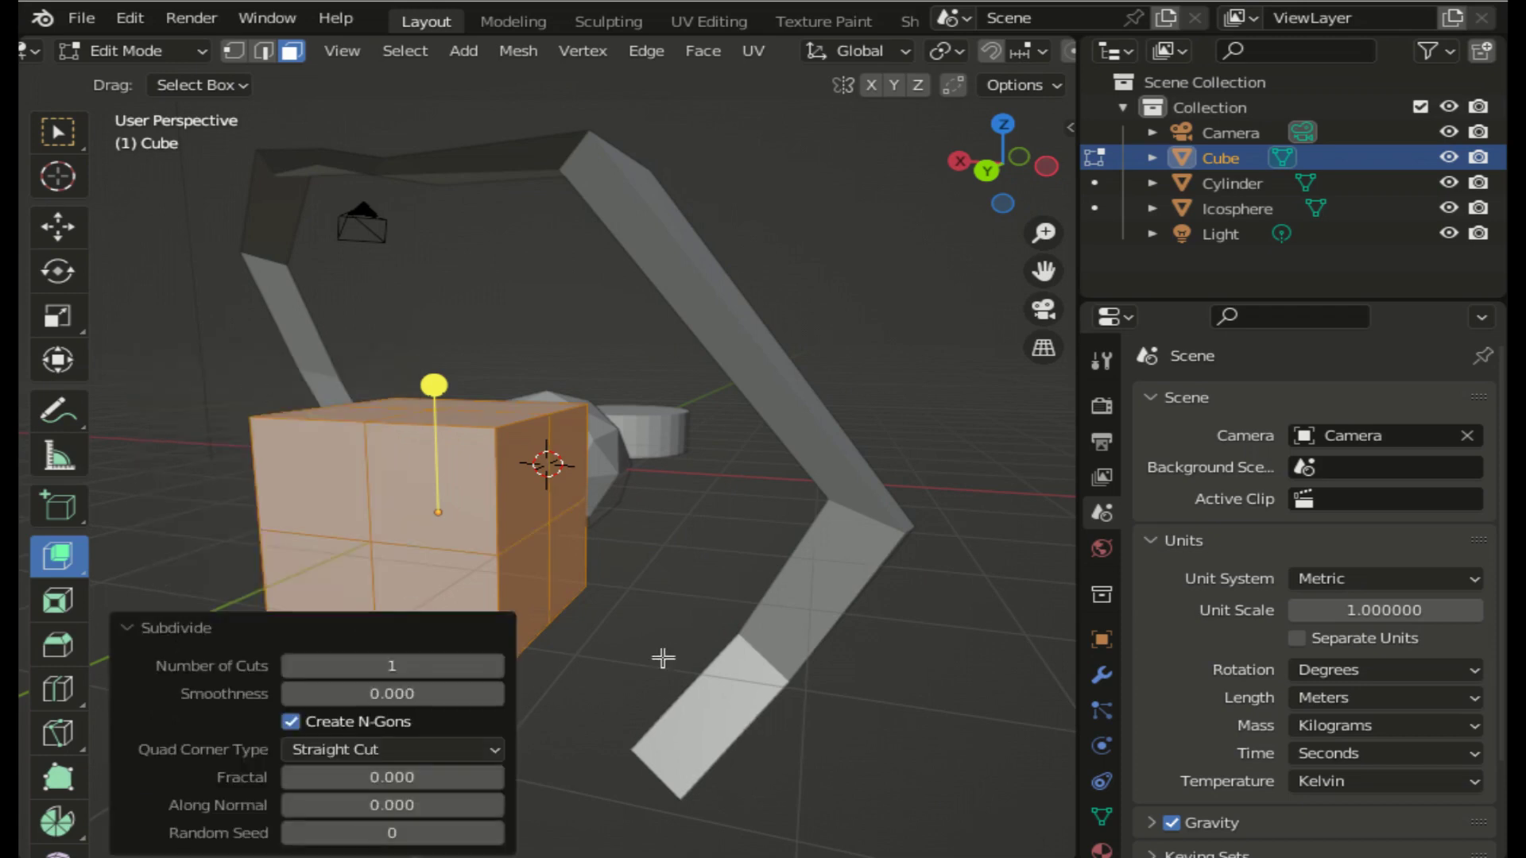
pyautogui.click(632, 569)
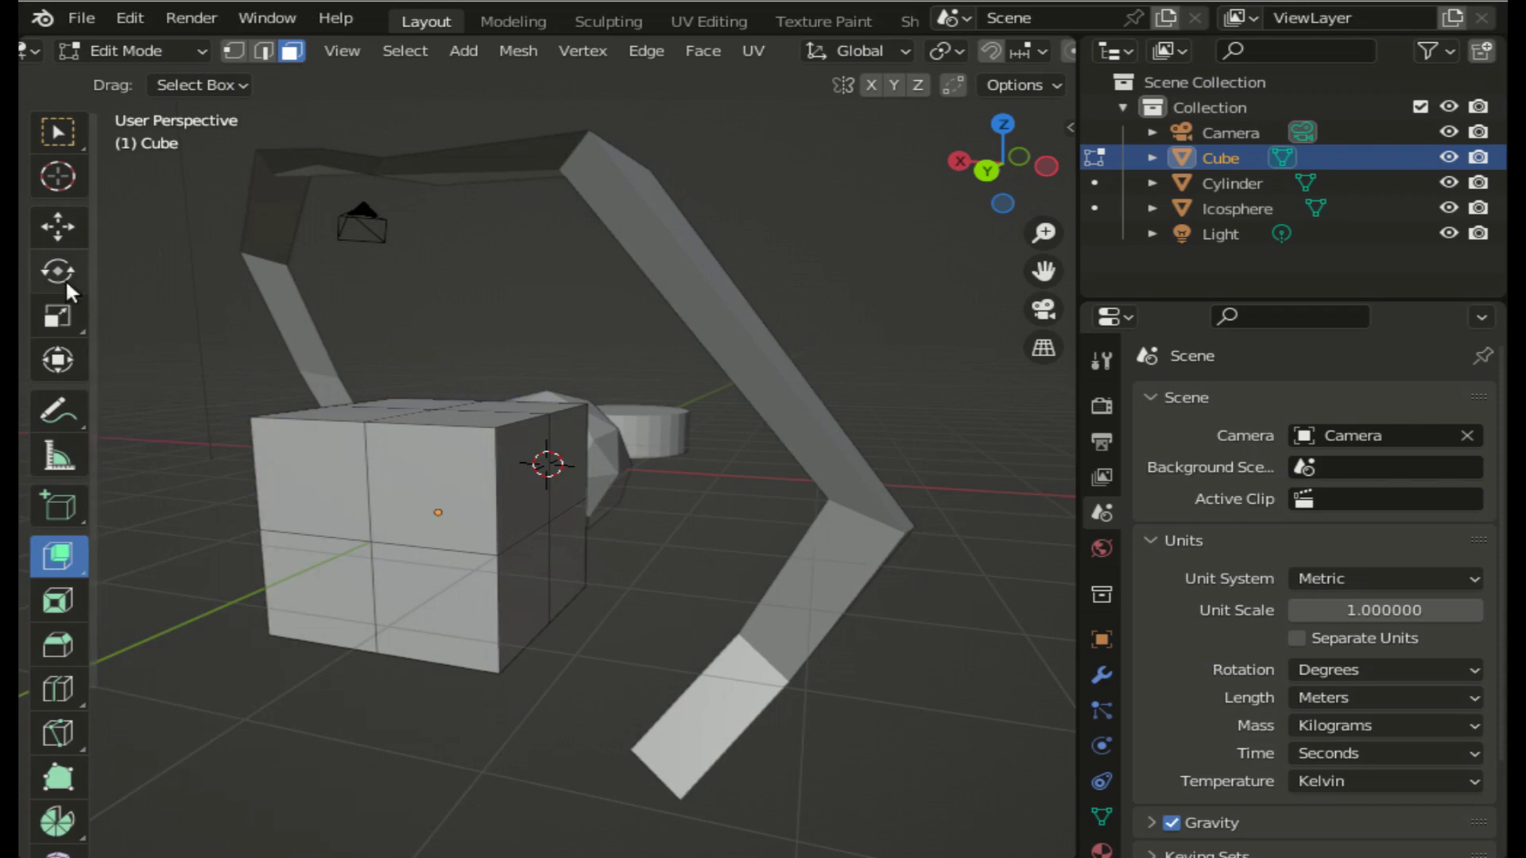
pyautogui.click(58, 131)
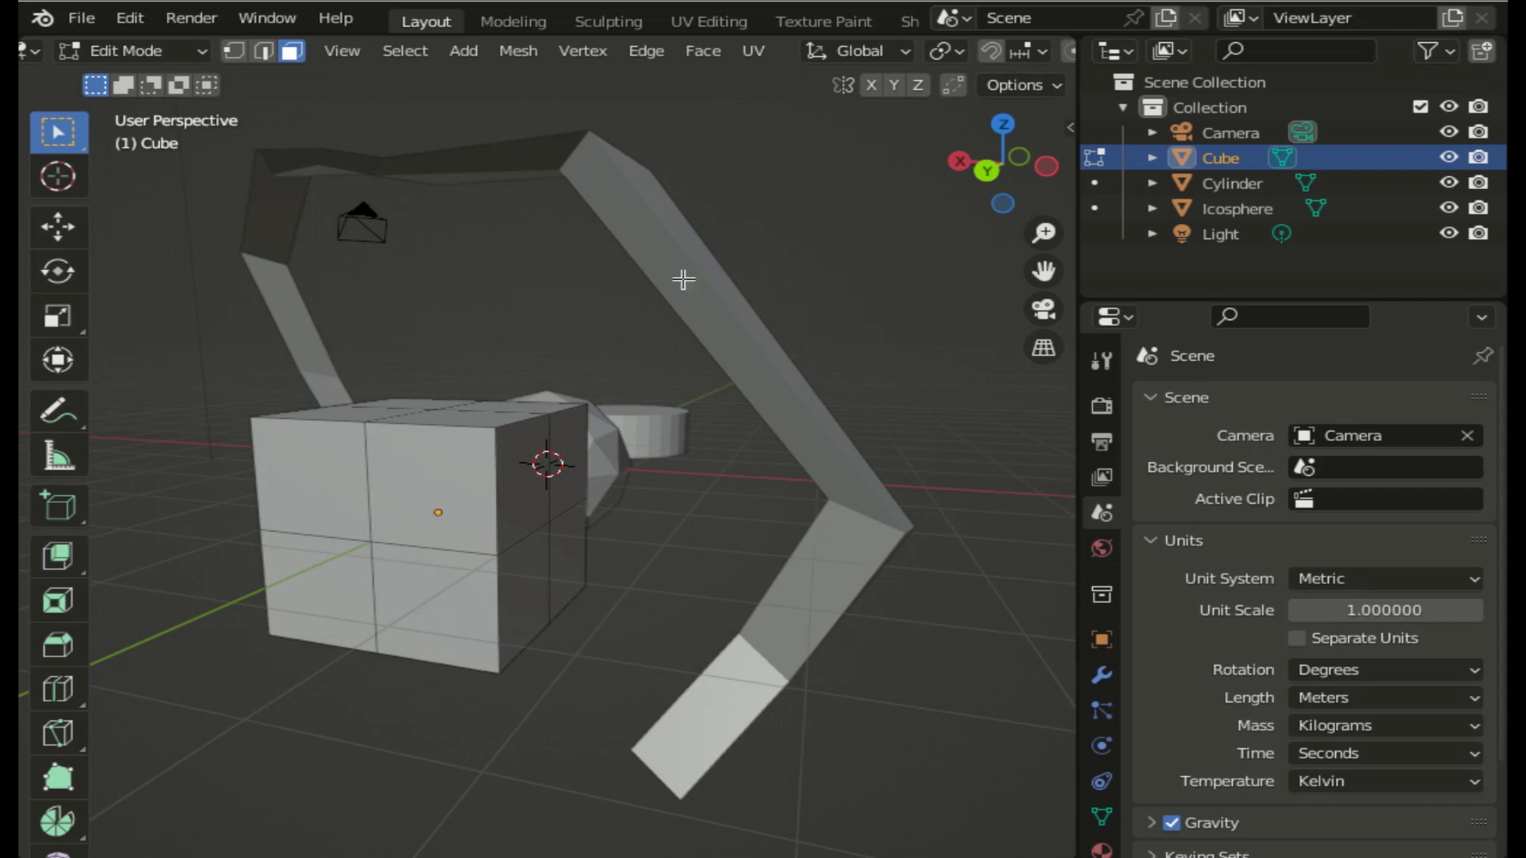
pyautogui.click(431, 477)
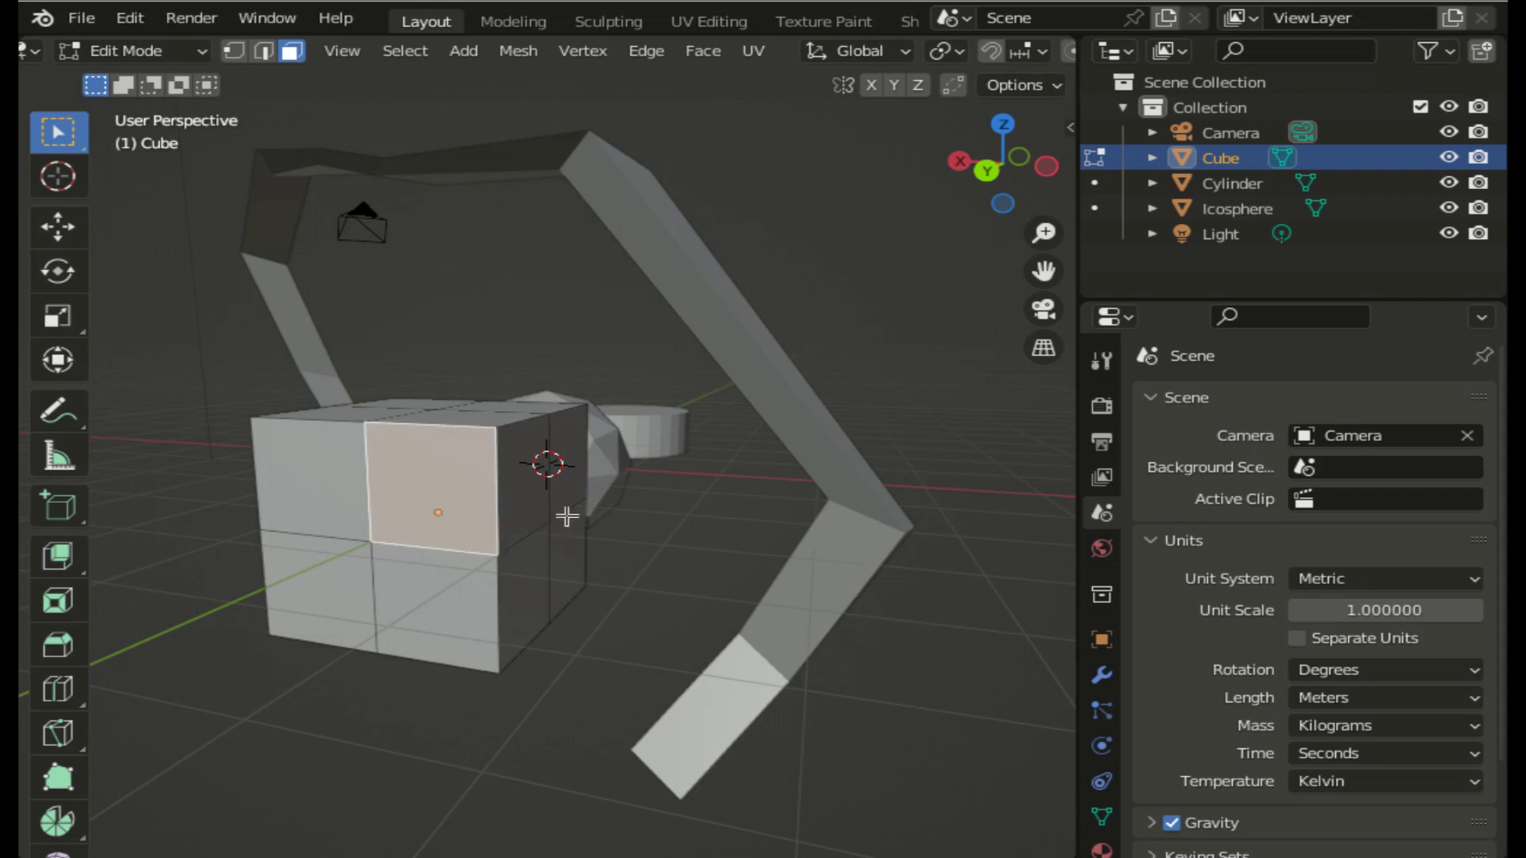
pyautogui.moveTo(990, 171); pyautogui.dragTo(885, 255)
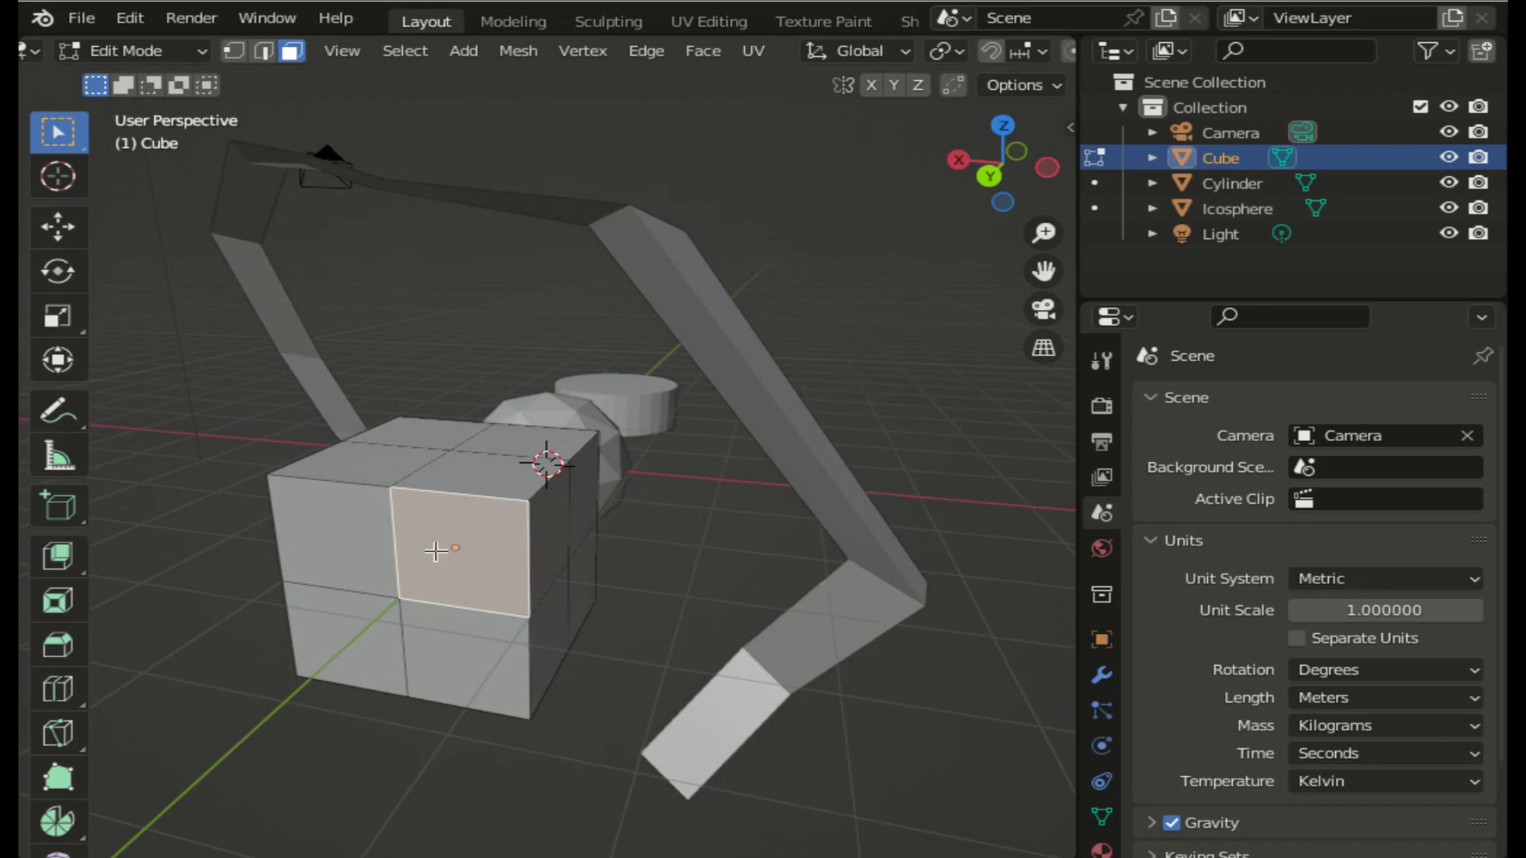
pyautogui.press('e')
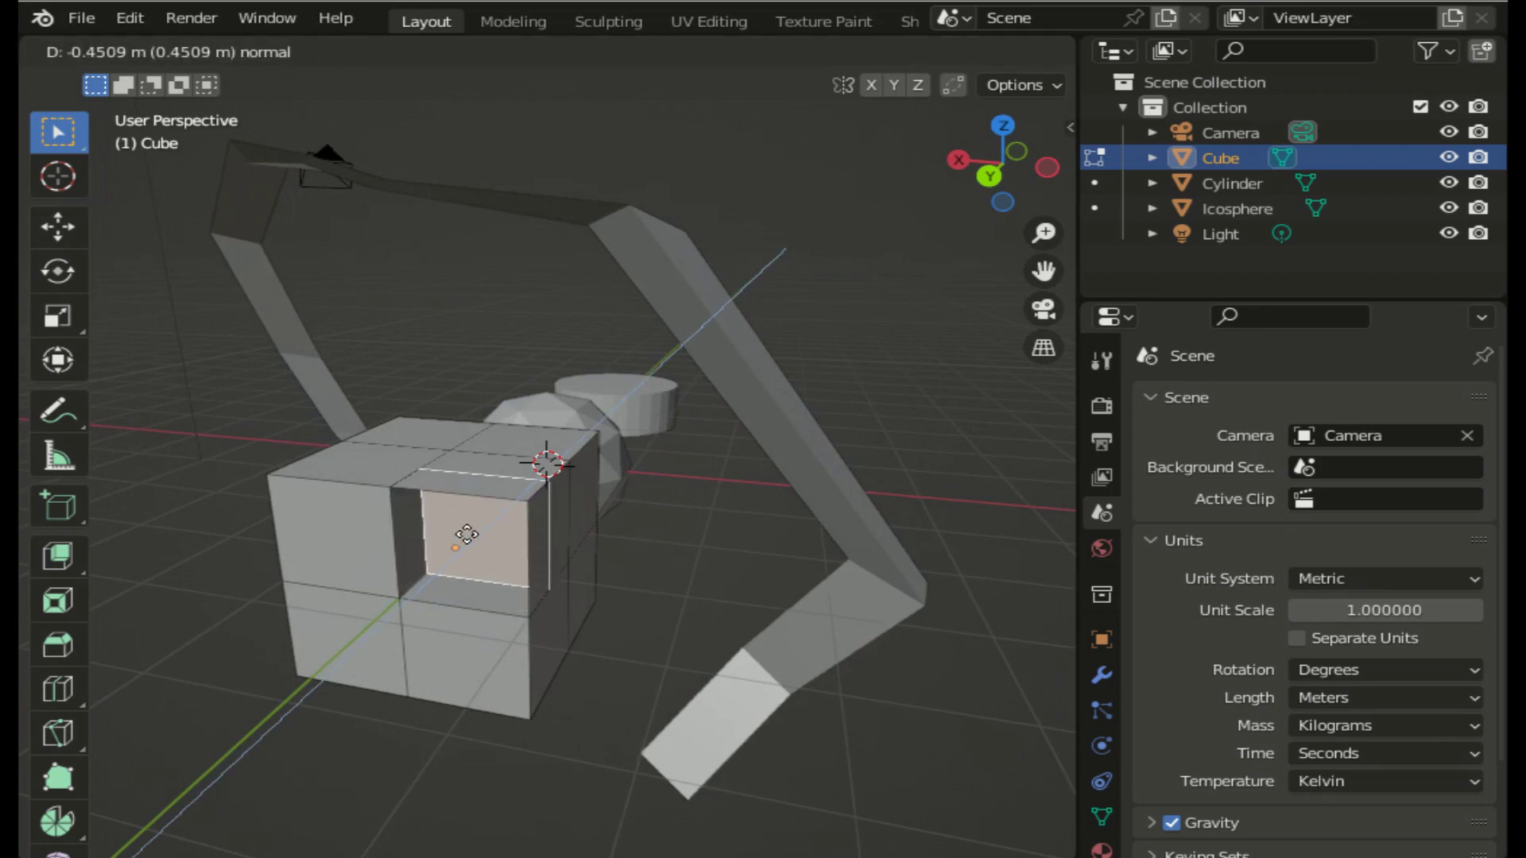
pyautogui.click(467, 534)
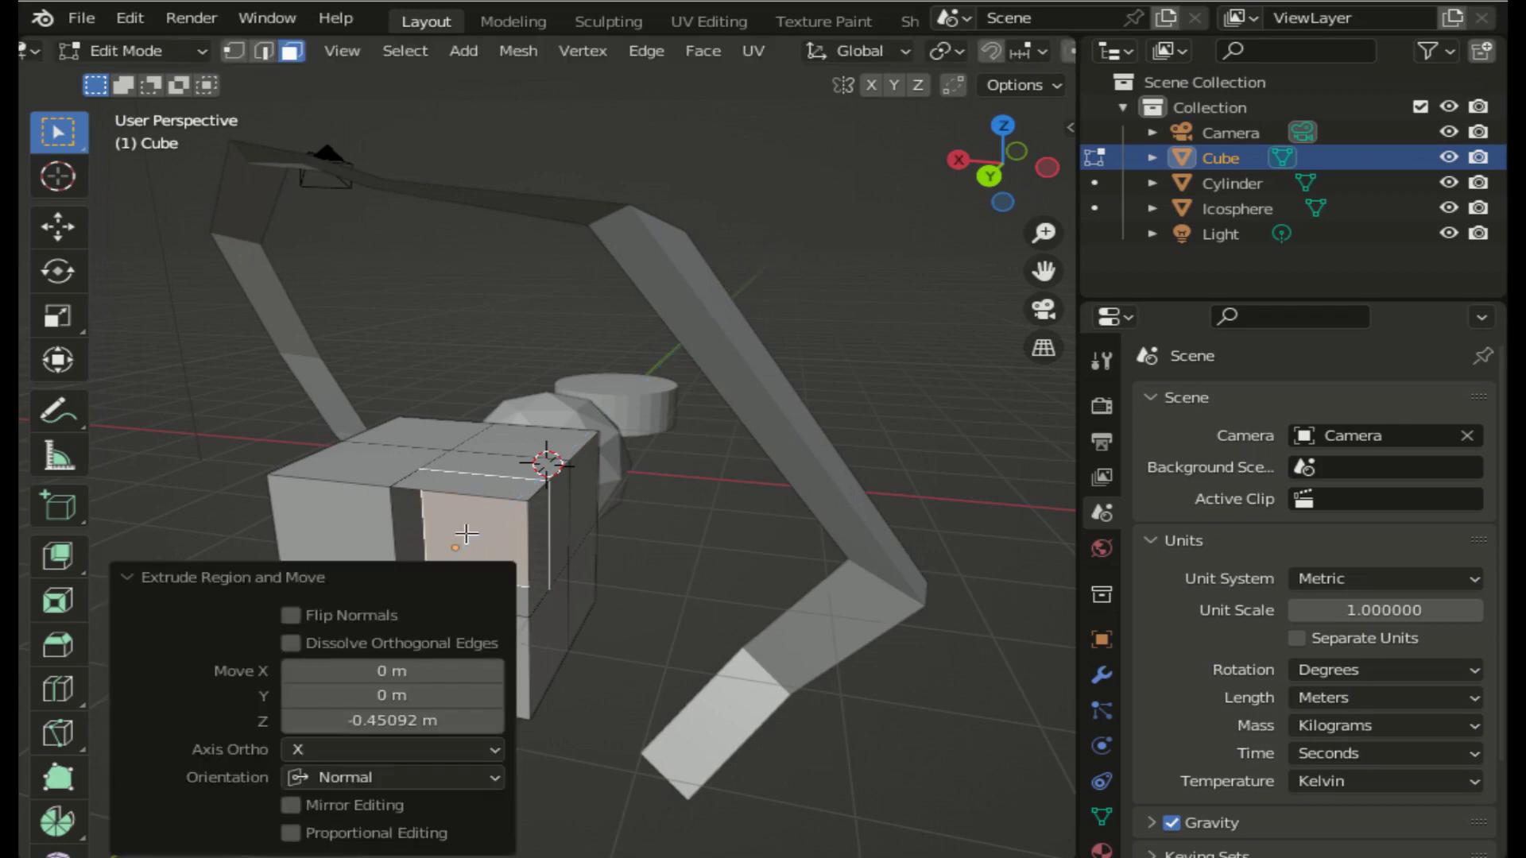
pyautogui.click(594, 548)
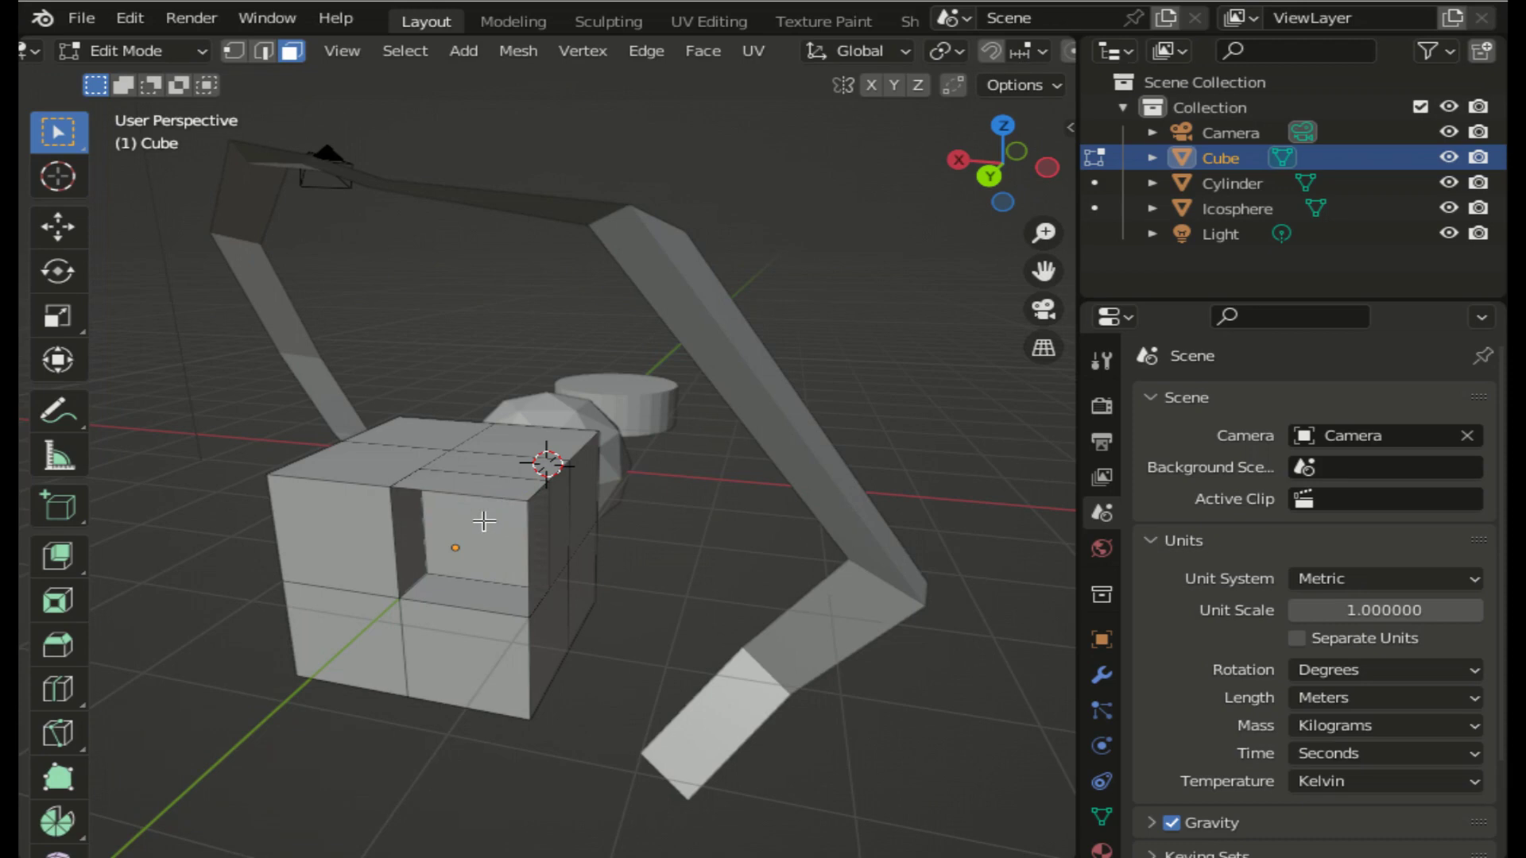
pyautogui.click(483, 521)
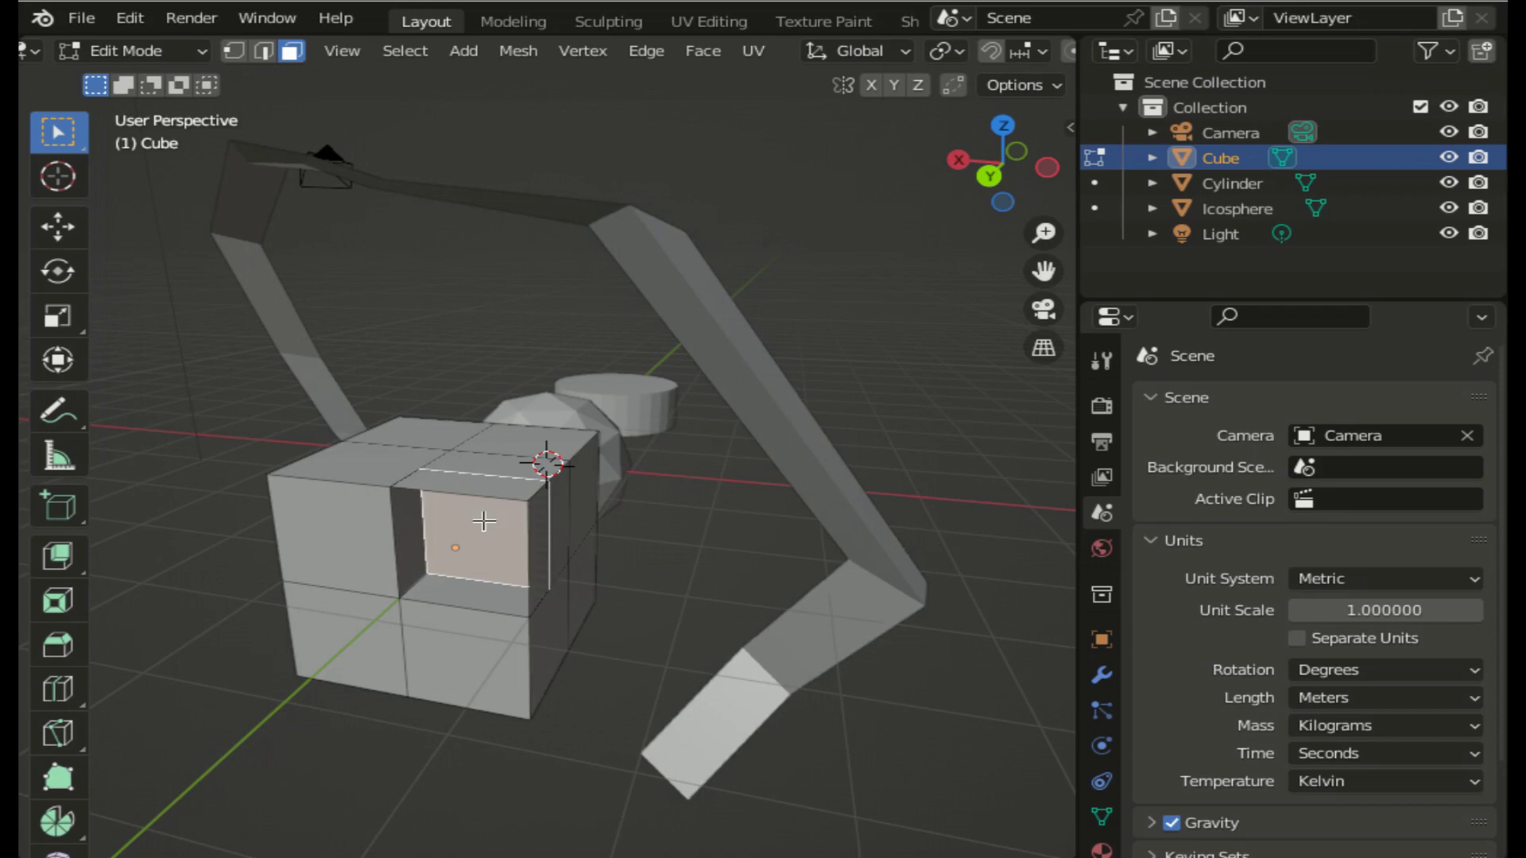
pyautogui.hotkey('ctrl', 'z')
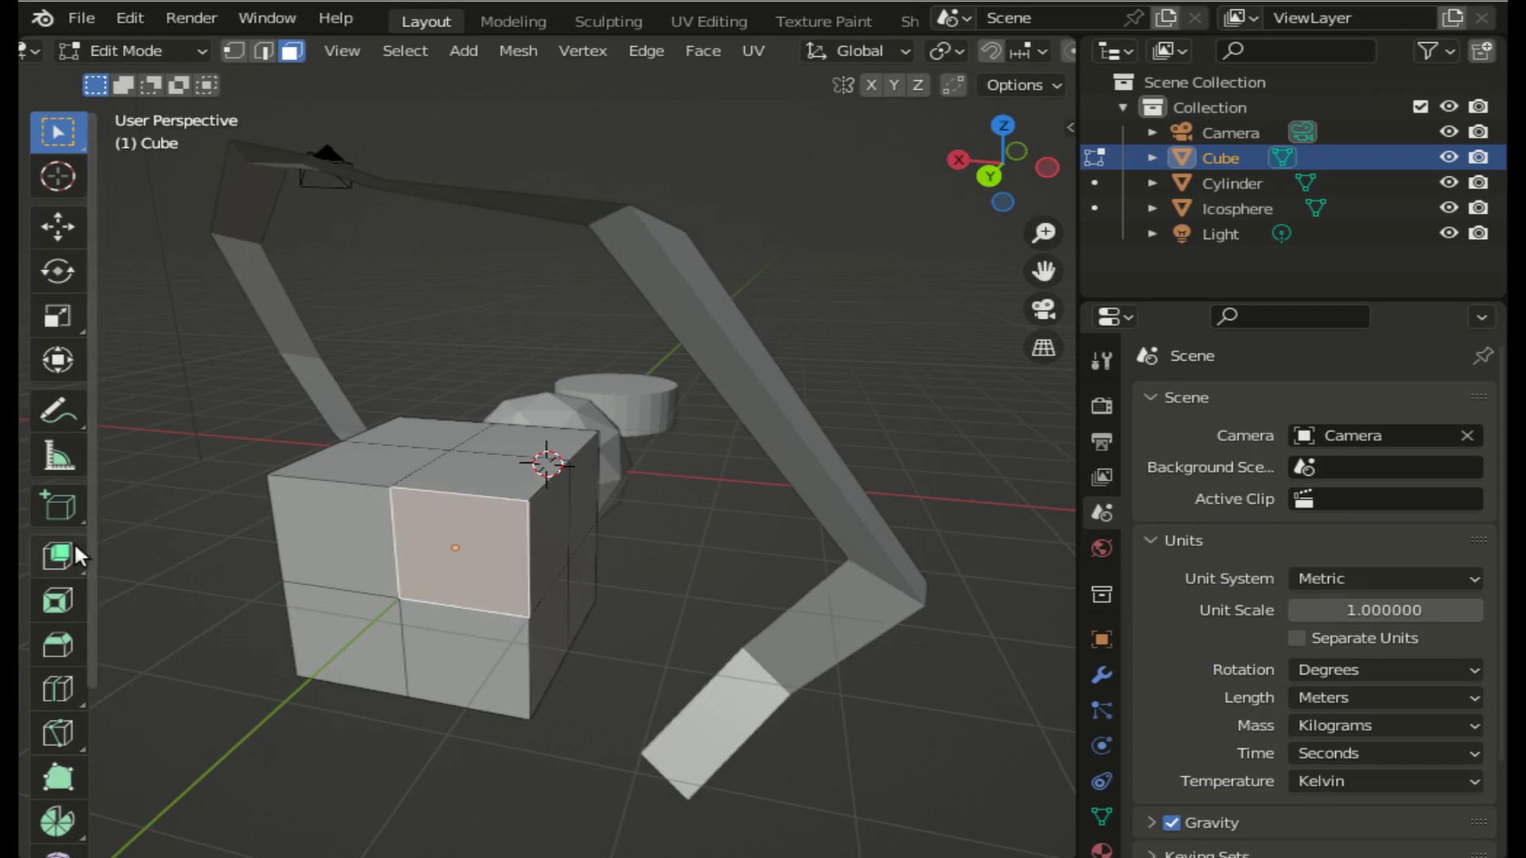
# - Switch to Extrude Manifold and push a front face inward to form a recess
pyautogui.click(75, 549)
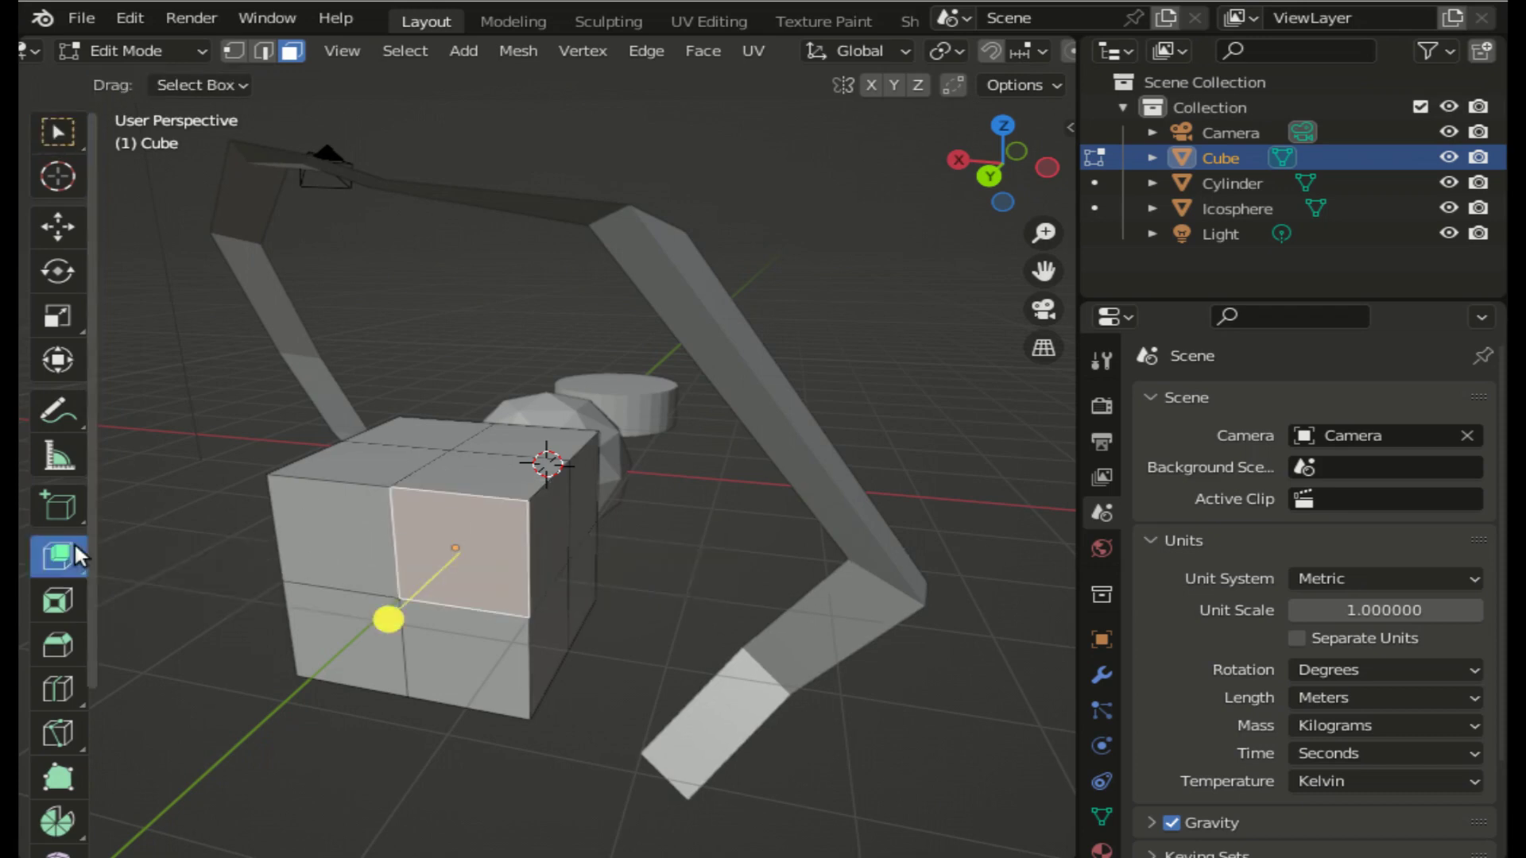
pyautogui.moveTo(73, 542); pyautogui.dragTo(165, 619)
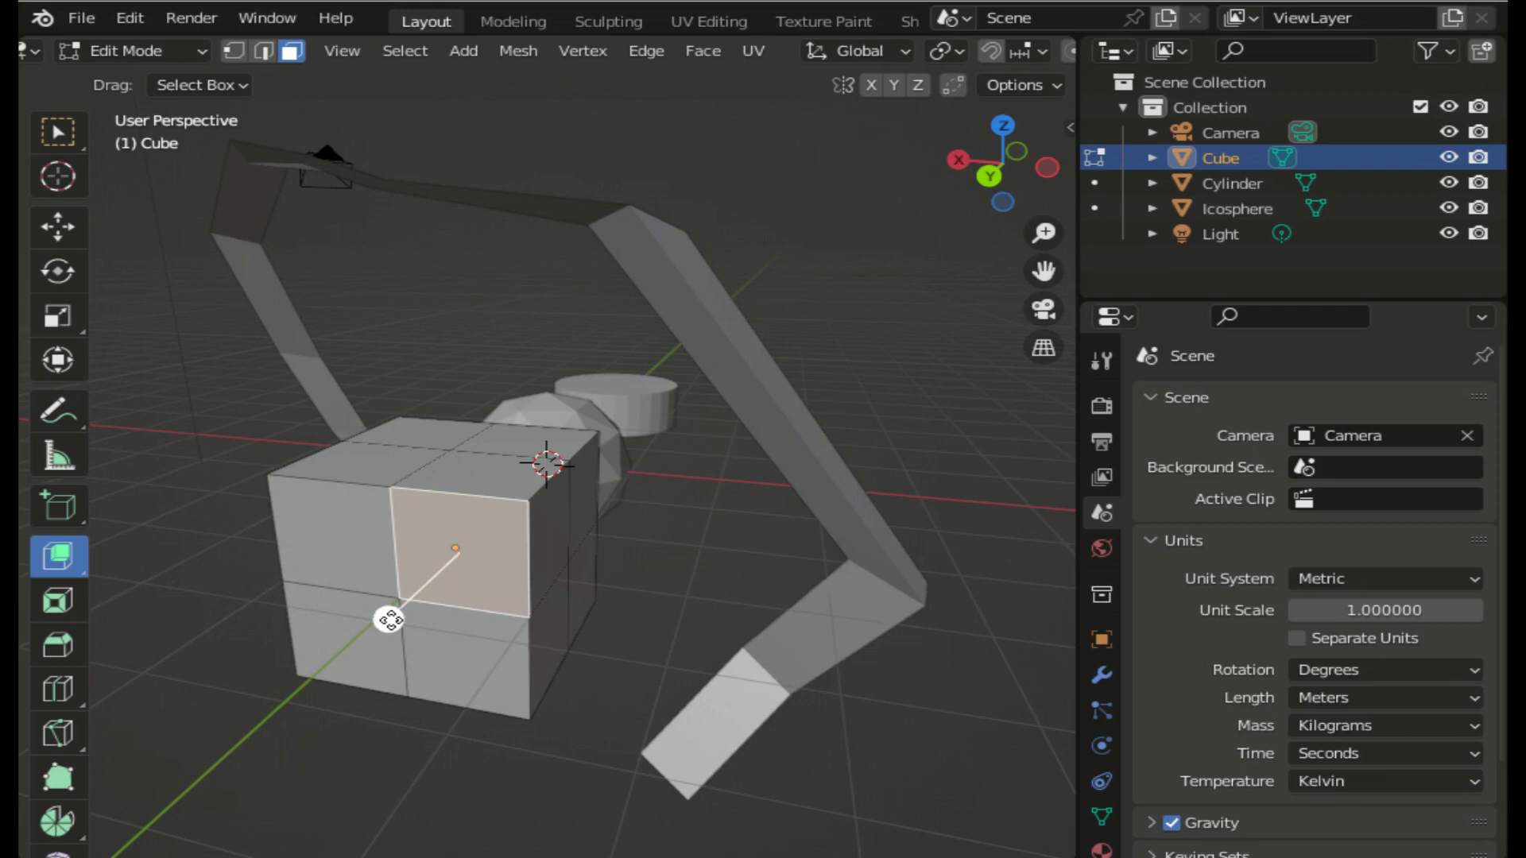
pyautogui.moveTo(389, 619); pyautogui.dragTo(430, 601)
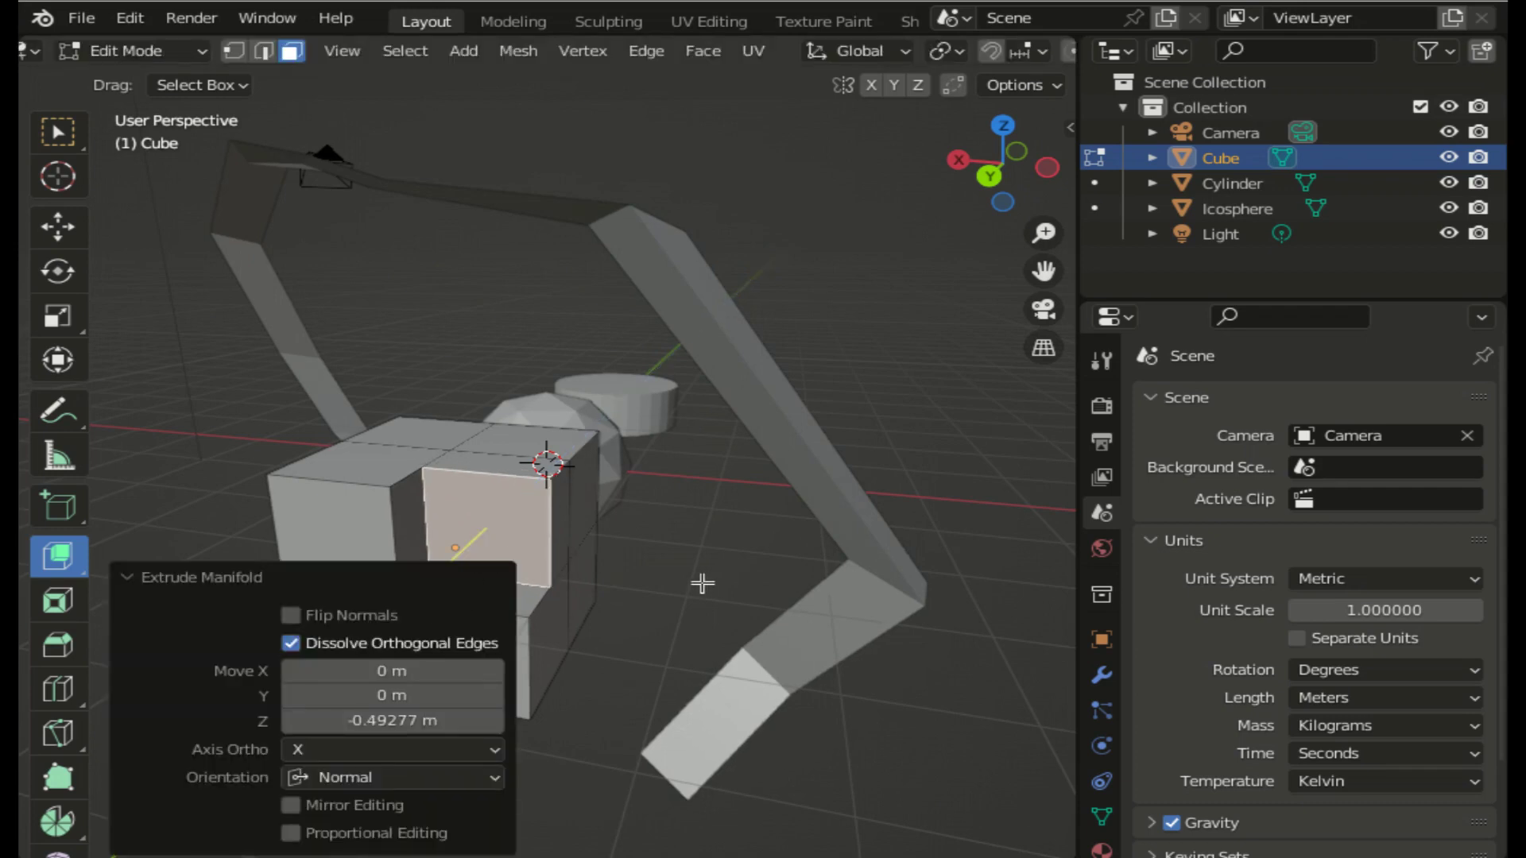
pyautogui.click(662, 584)
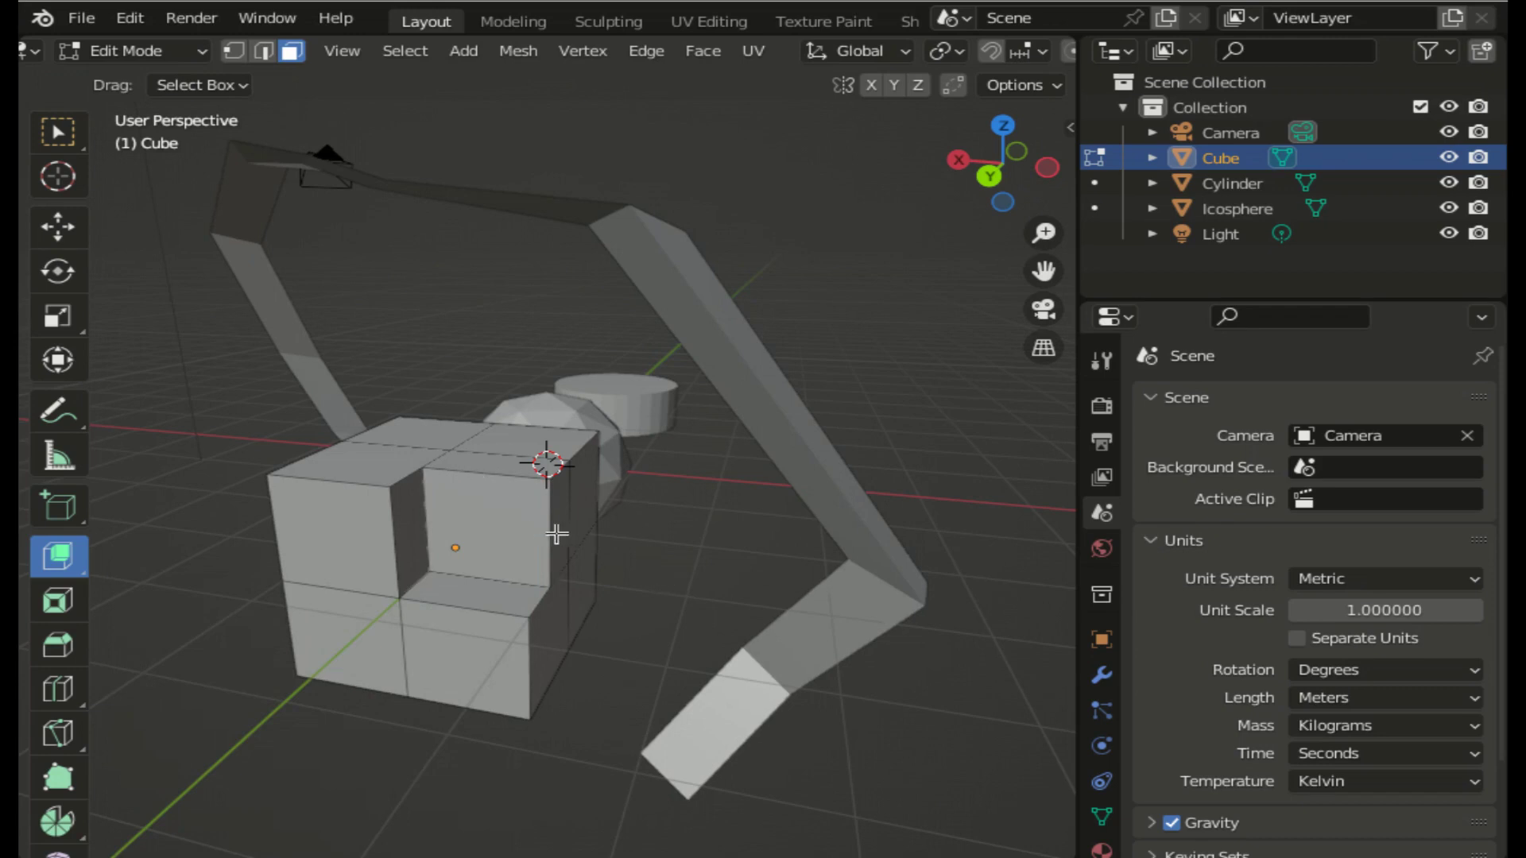
# - Deepen the notch by pushing its thin side face inward and raising its floor
pyautogui.click(558, 534)
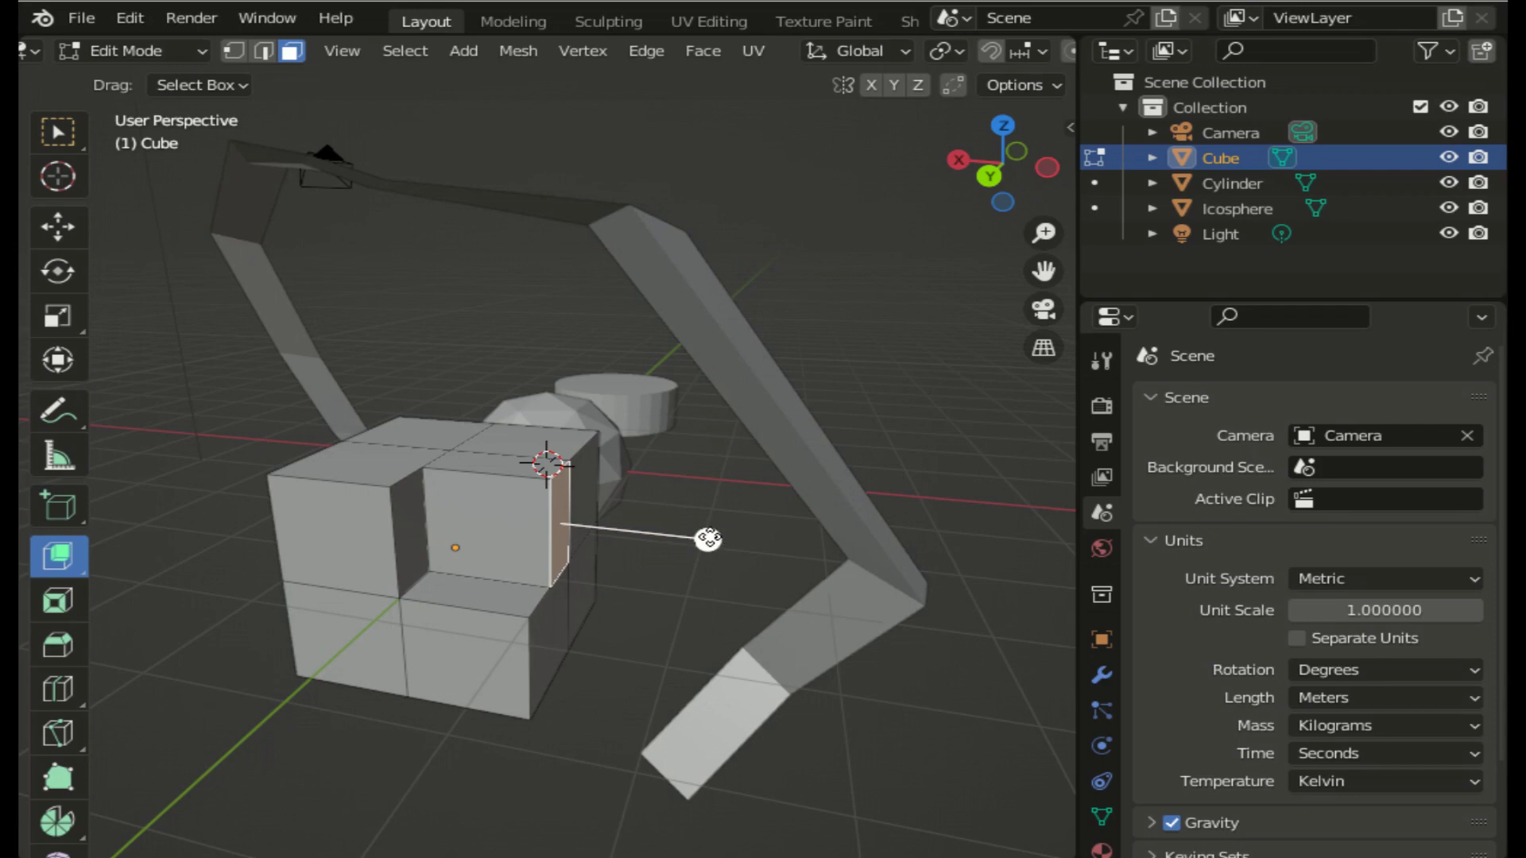
pyautogui.moveTo(708, 539); pyautogui.dragTo(647, 533)
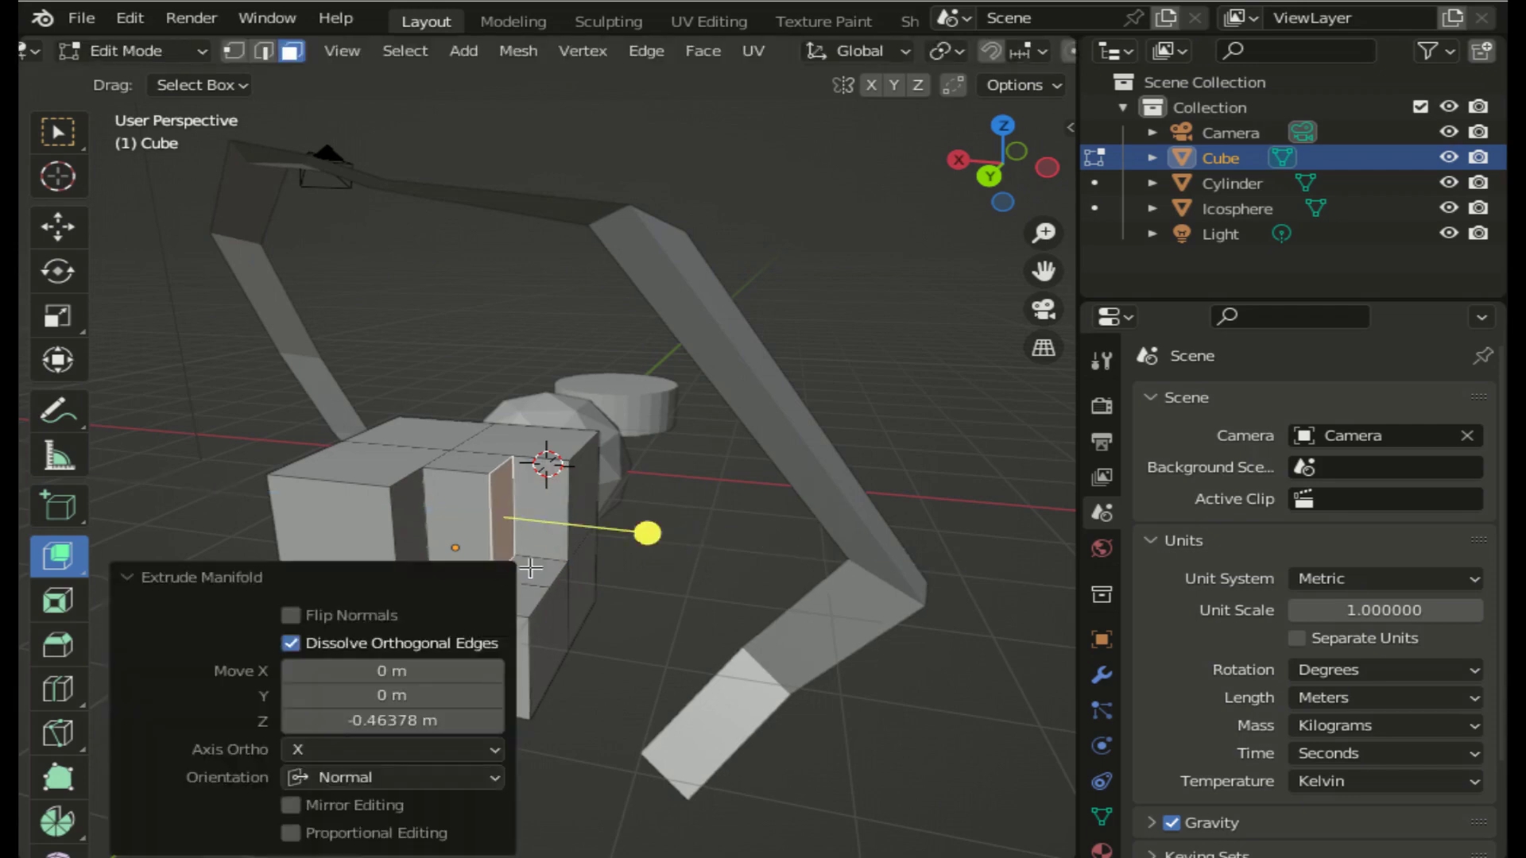
pyautogui.click(530, 565)
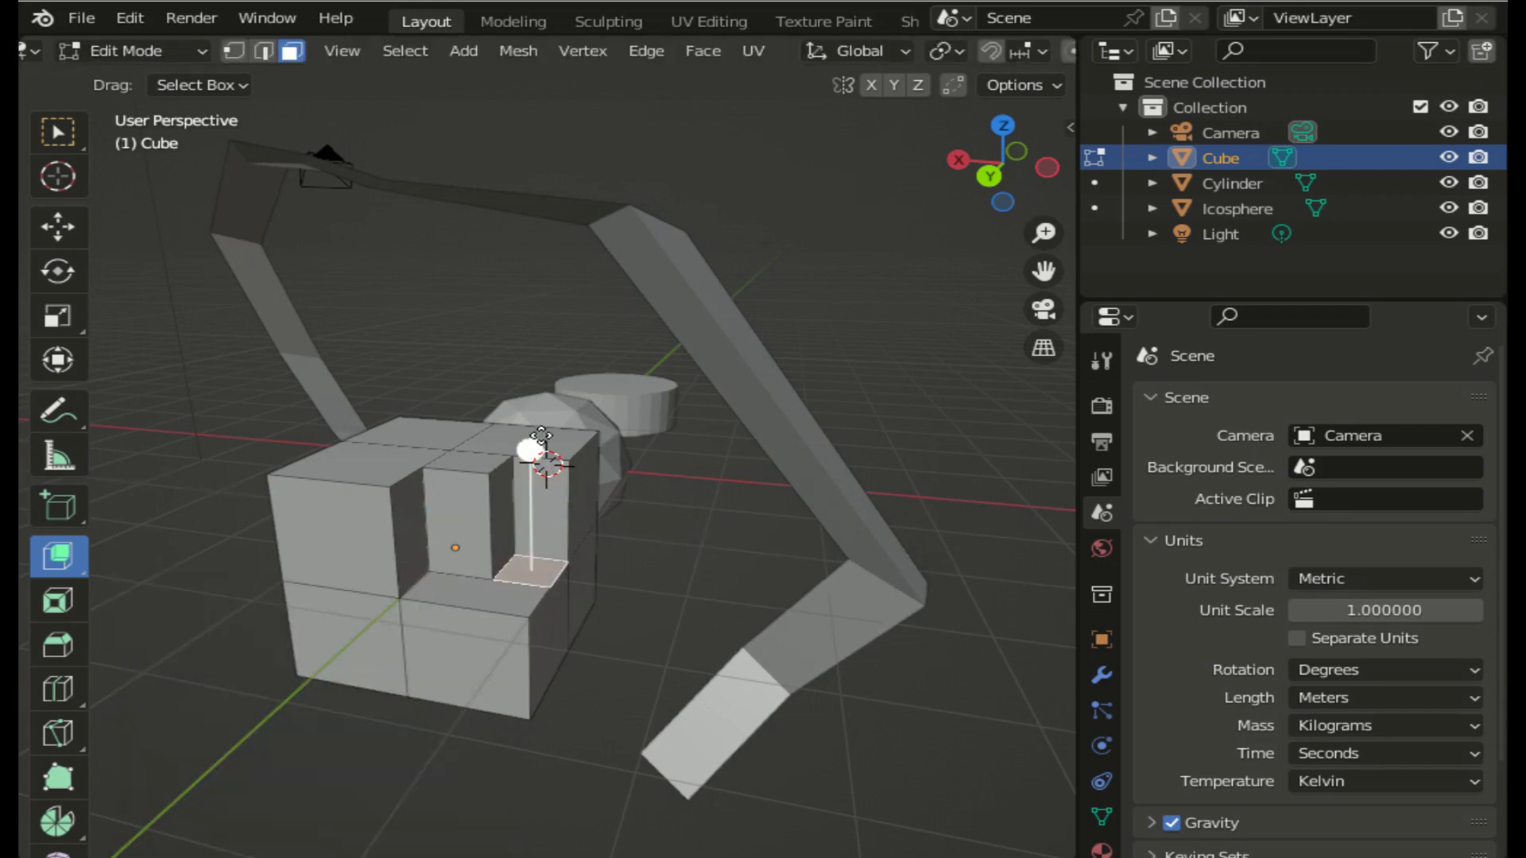
pyautogui.moveTo(530, 449)
pyautogui.mouseDown()
pyautogui.moveTo(538, 382)
pyautogui.moveTo(528, 392)
pyautogui.mouseUp()
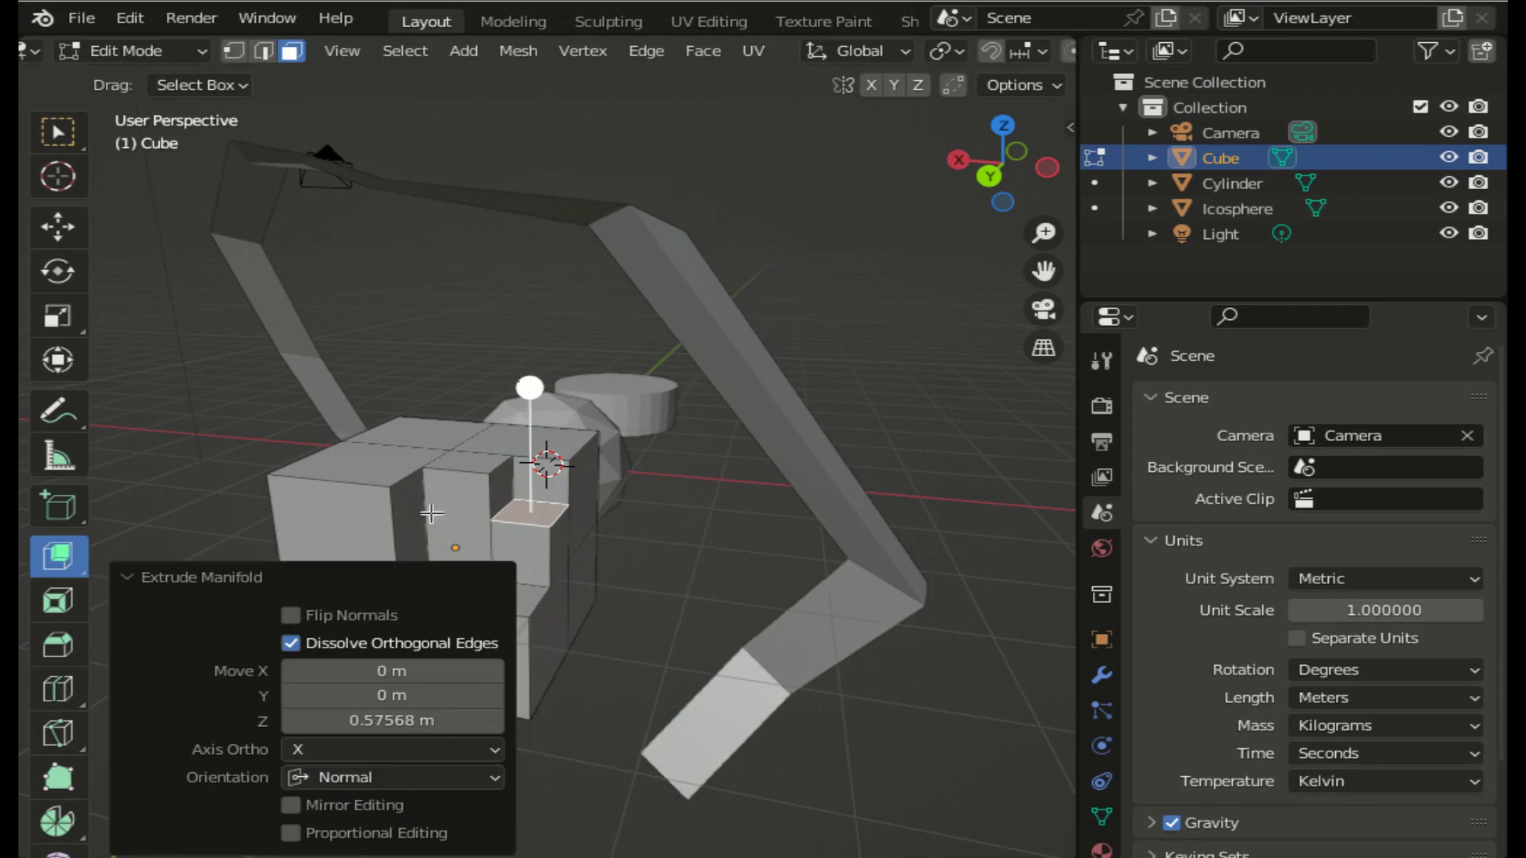
# - Push the left-front face and a thin face strip about 0.24 m inward as further recesses
pyautogui.click(338, 536)
pyautogui.moveTo(235, 599)
pyautogui.mouseDown()
pyautogui.moveTo(278, 589)
pyautogui.moveTo(296, 618)
pyautogui.mouseUp()
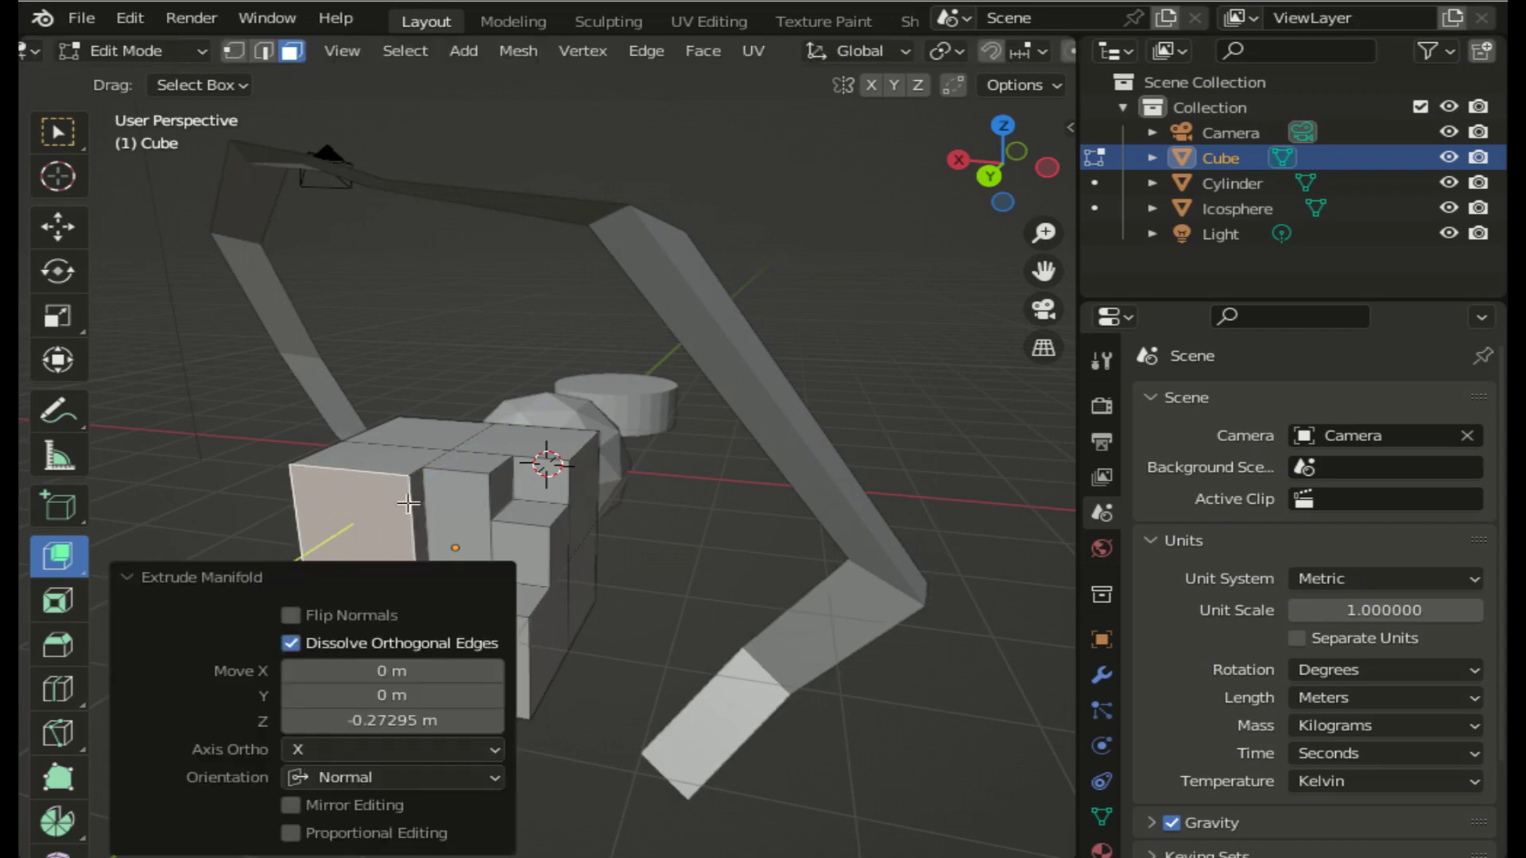
pyautogui.click(412, 508)
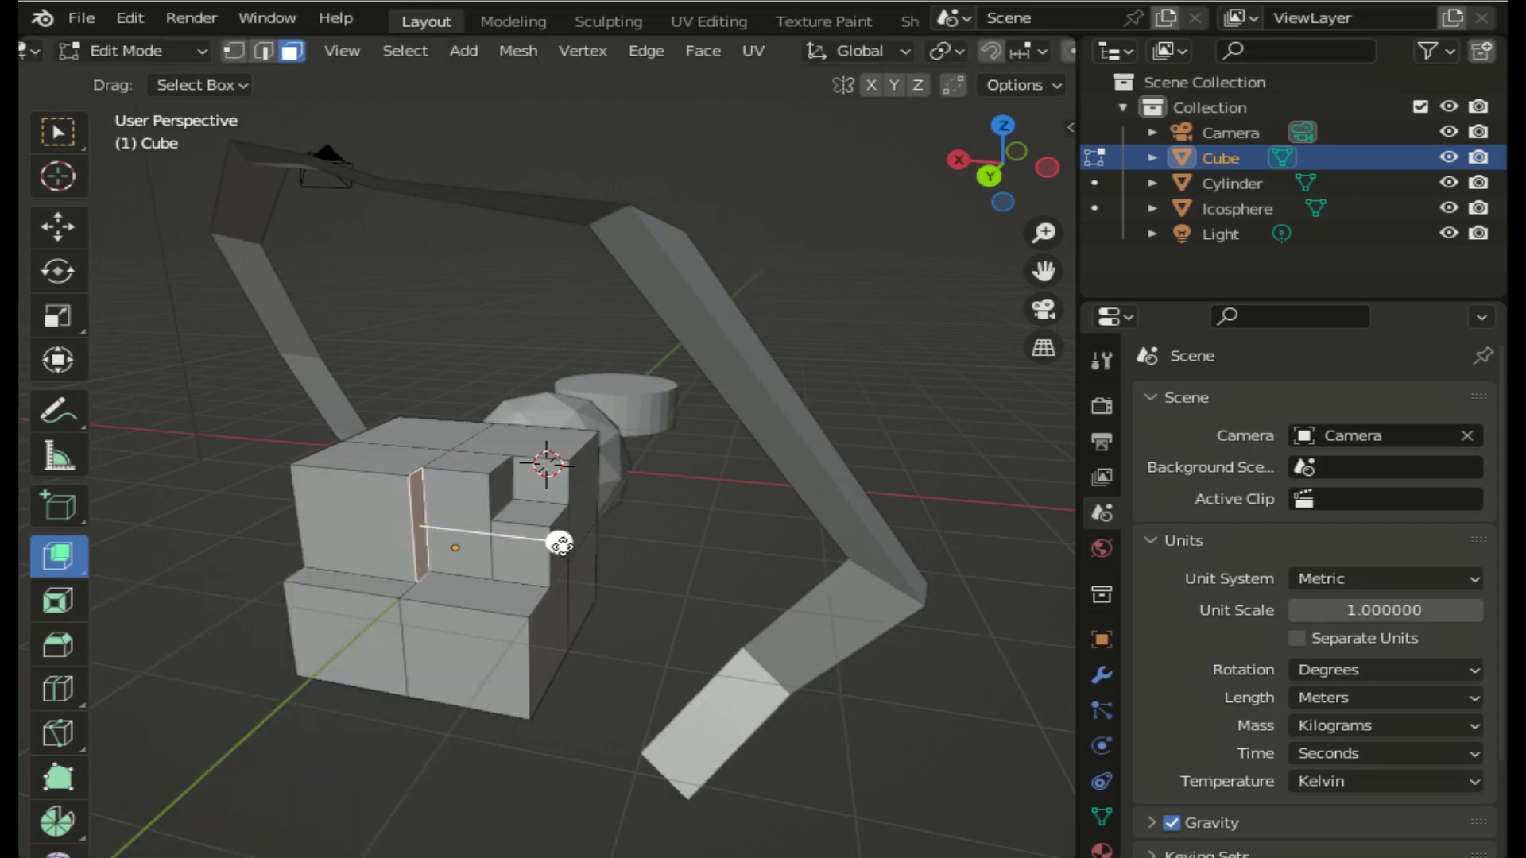
pyautogui.moveTo(556, 536)
pyautogui.mouseDown()
pyautogui.moveTo(354, 572)
pyautogui.moveTo(427, 562)
pyautogui.mouseUp()
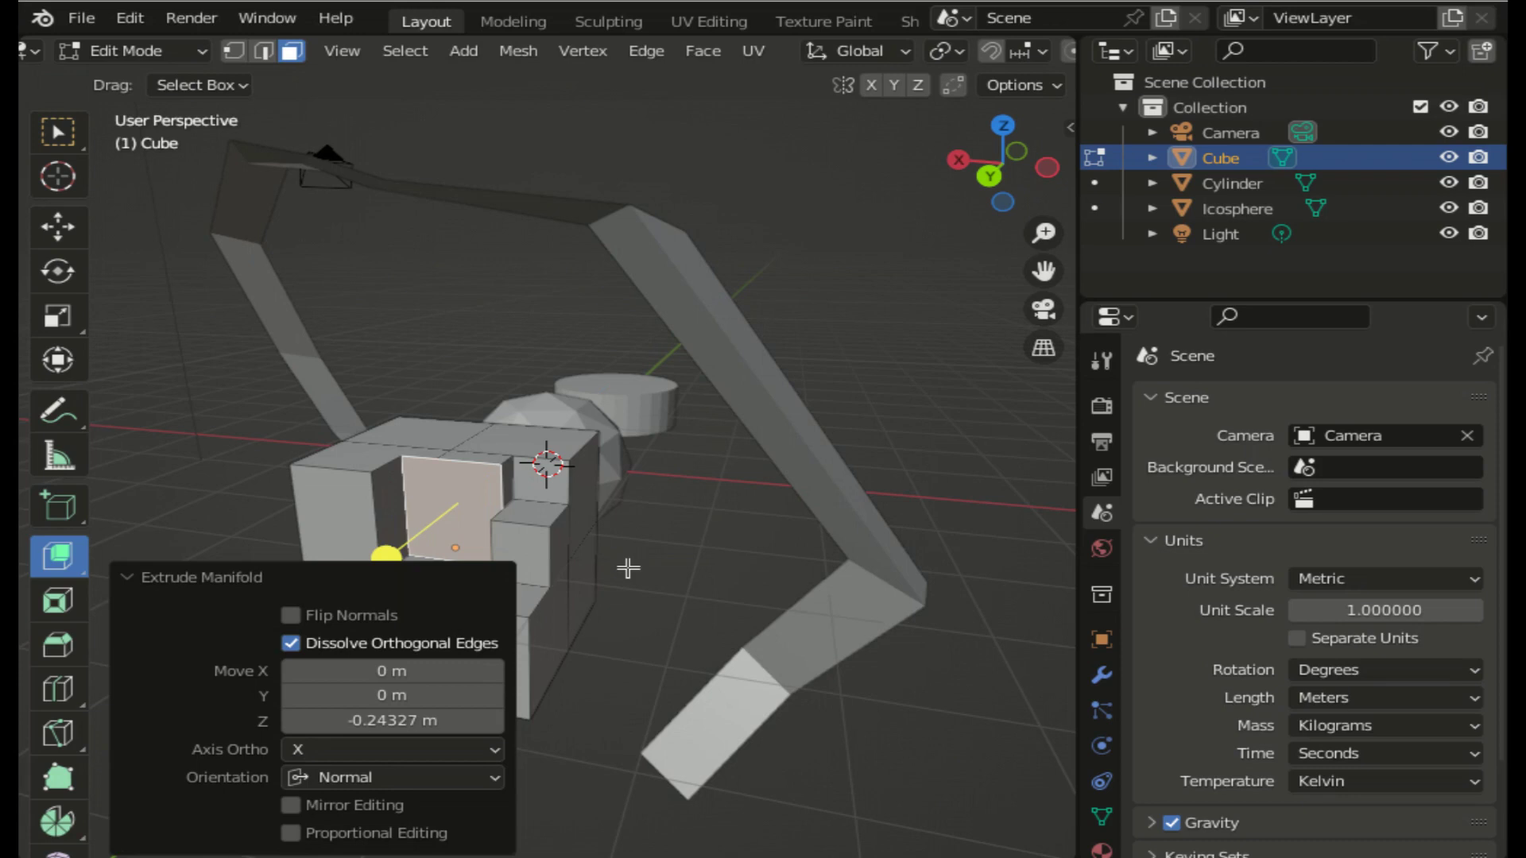
pyautogui.moveTo(995, 173); pyautogui.dragTo(1041, 171)
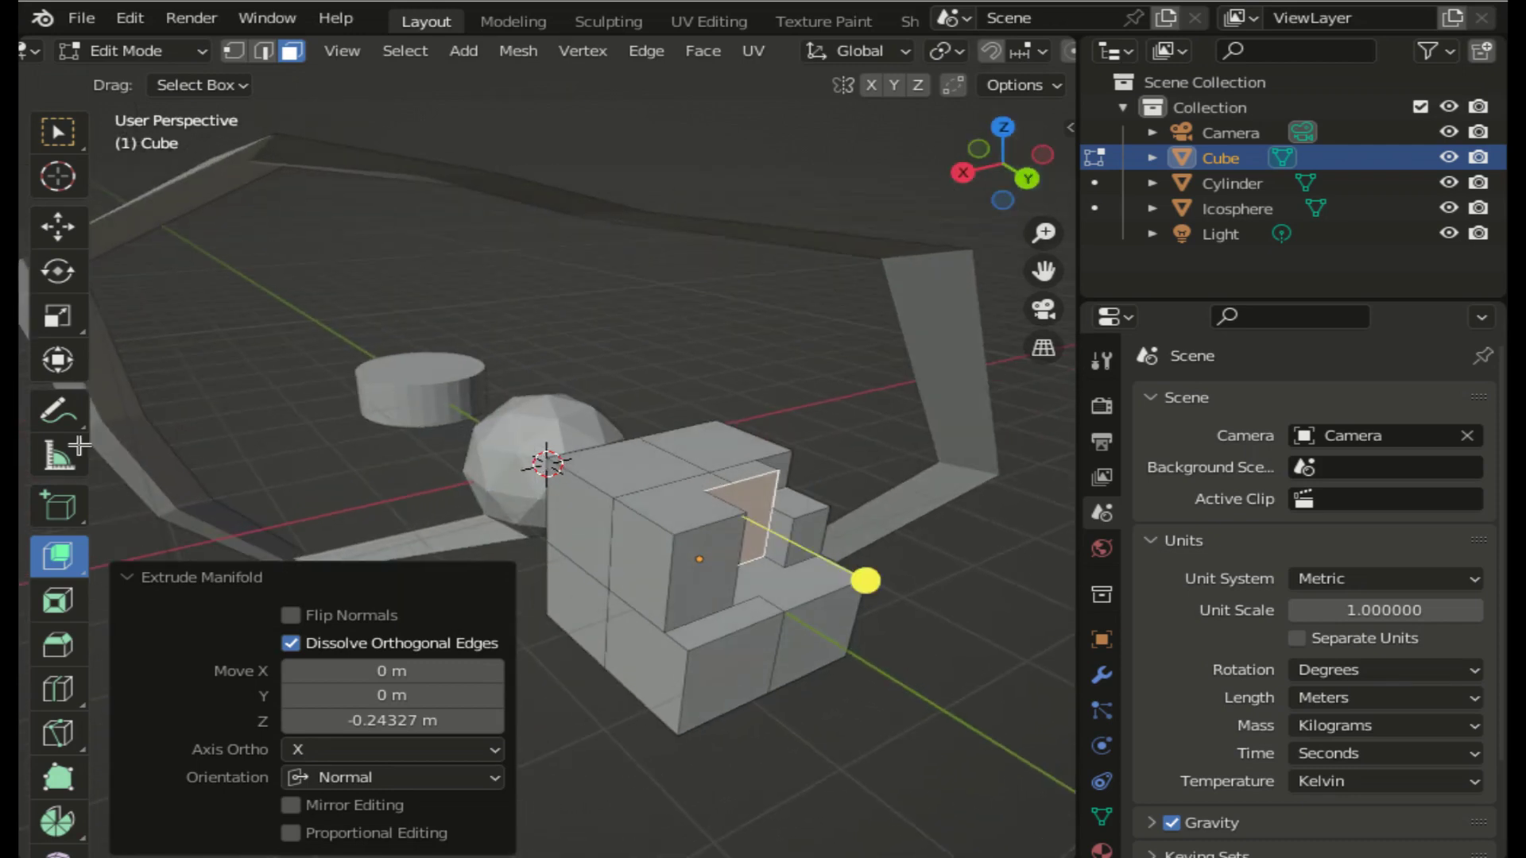
pyautogui.click(65, 553)
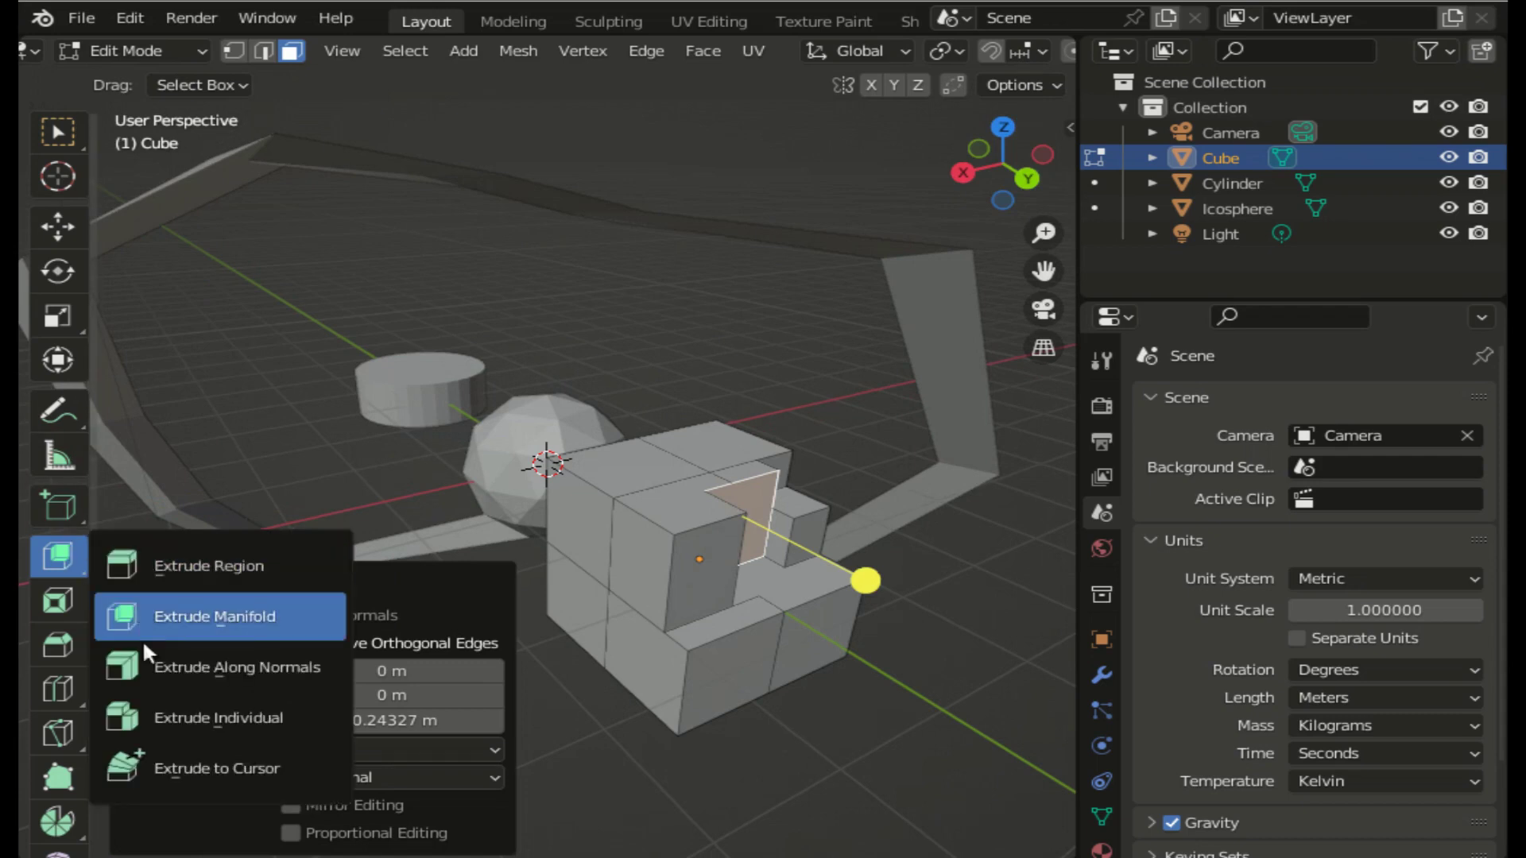
# - Inflate the cube's top and left faces outward along their normals into a slab
pyautogui.click(160, 672)
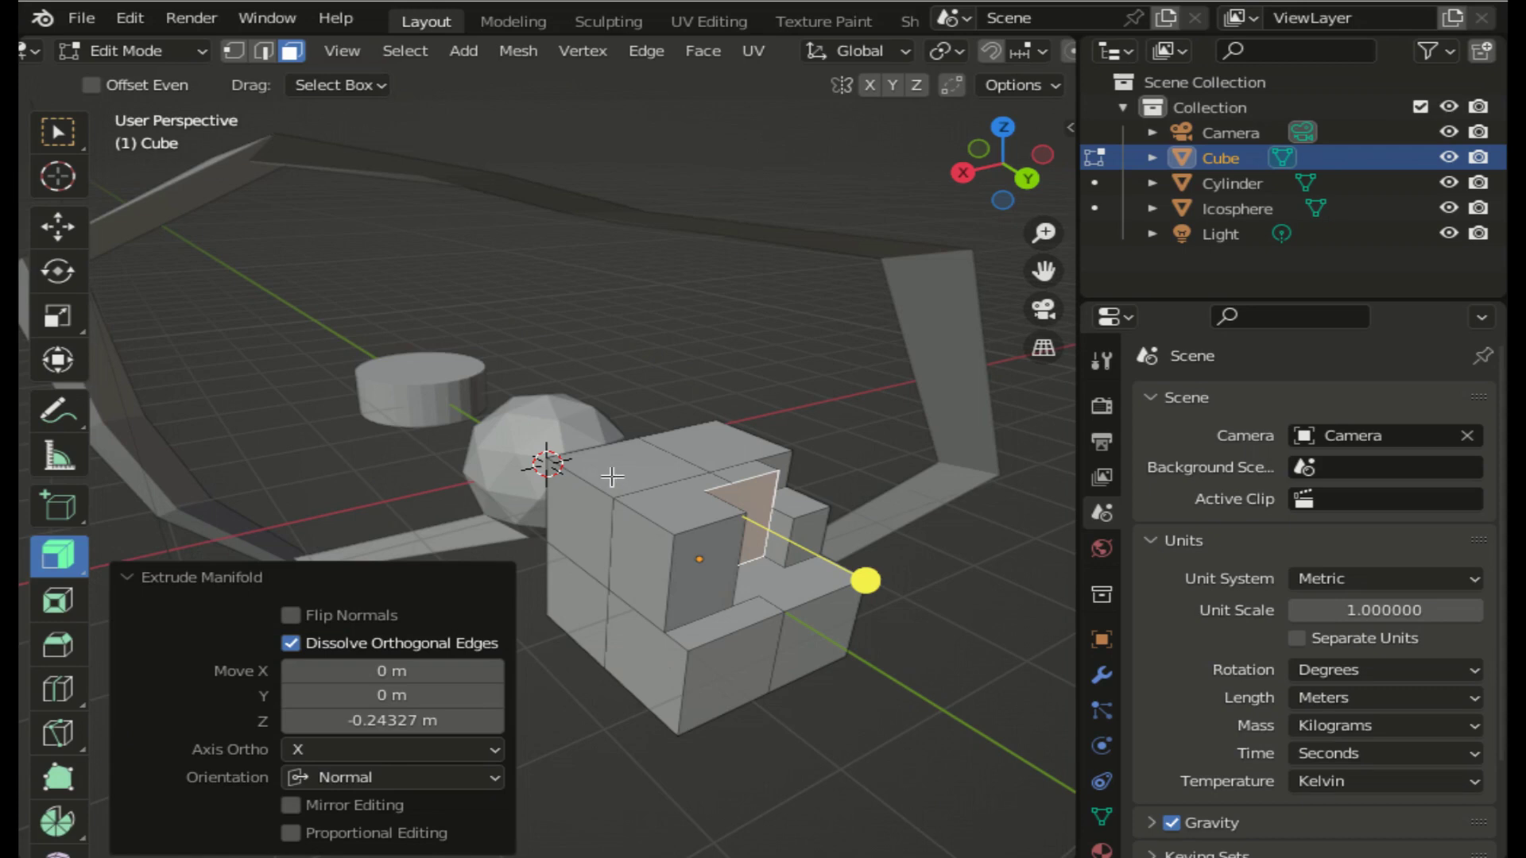
pyautogui.keyDown('shift'); pyautogui.click(612, 477); pyautogui.keyUp('shift')
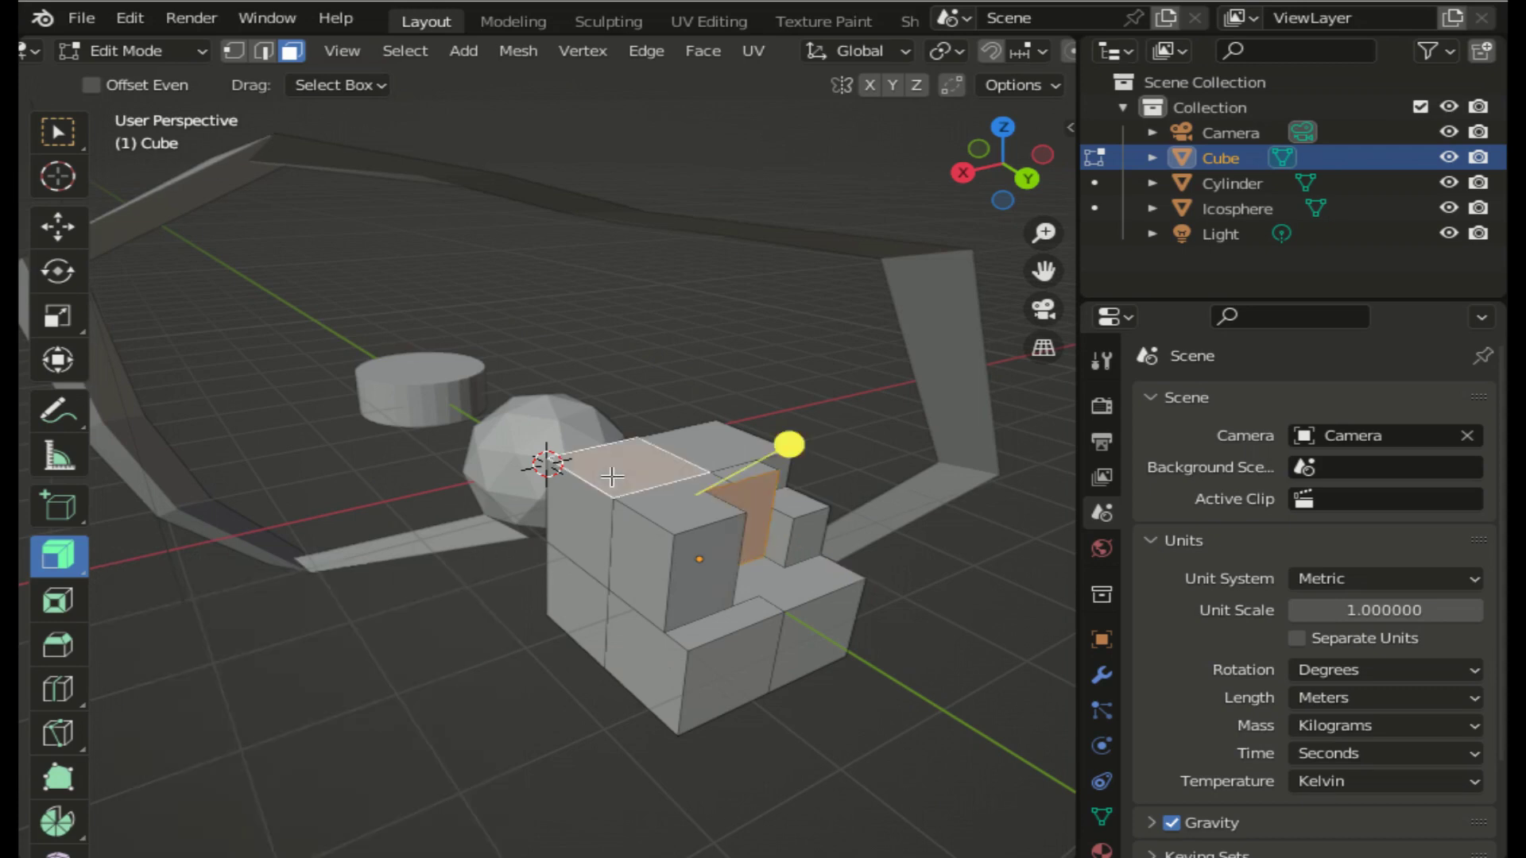
pyautogui.keyDown('shift'); pyautogui.click(574, 521); pyautogui.keyUp('shift')
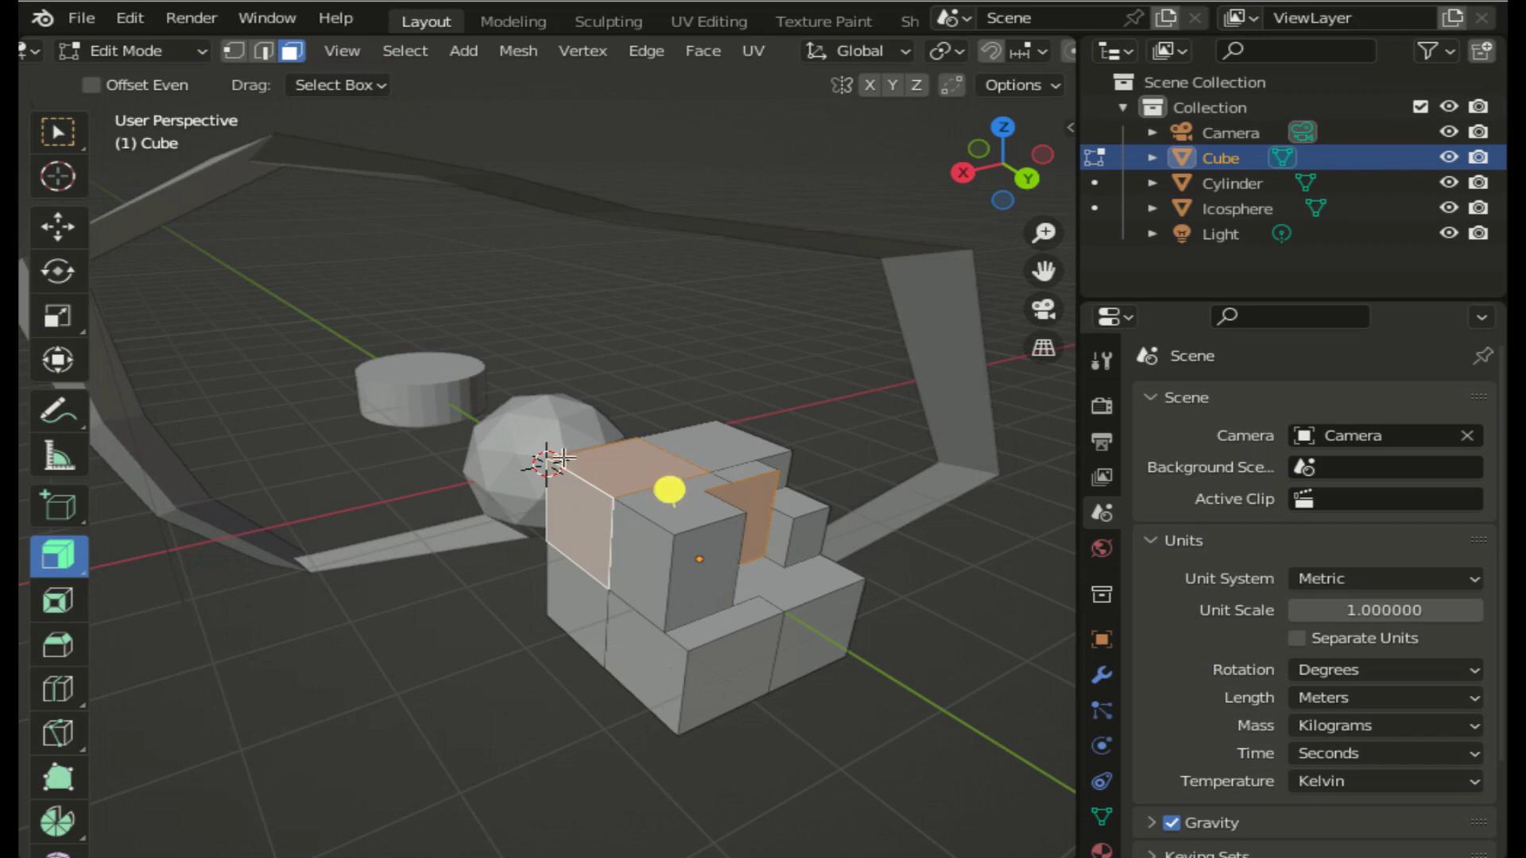
pyautogui.click(840, 465)
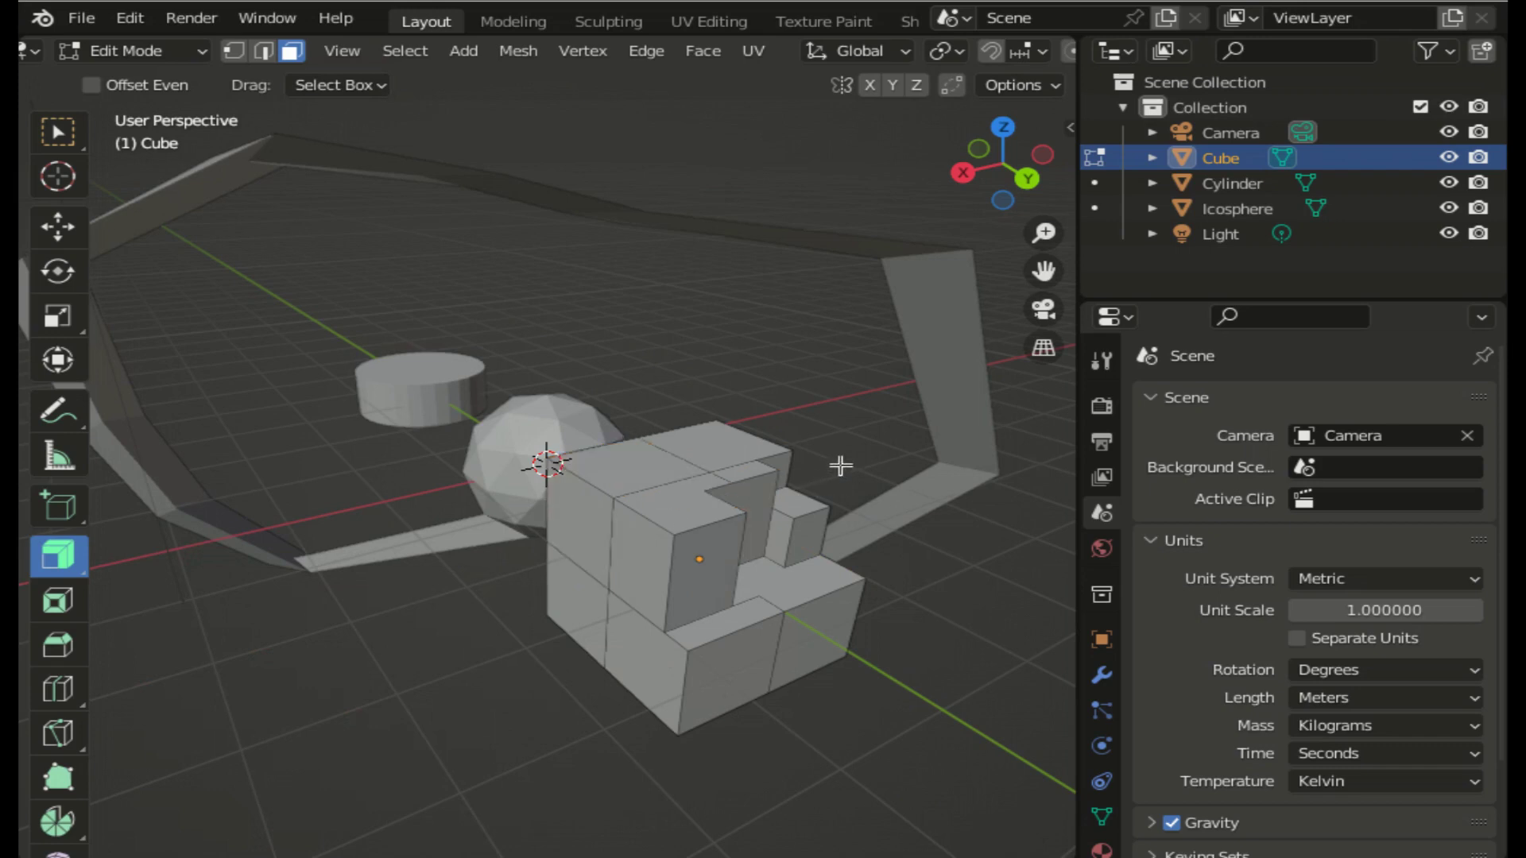
pyautogui.click(635, 465)
pyautogui.keyDown('shift'); pyautogui.click(571, 521); pyautogui.keyUp('shift')
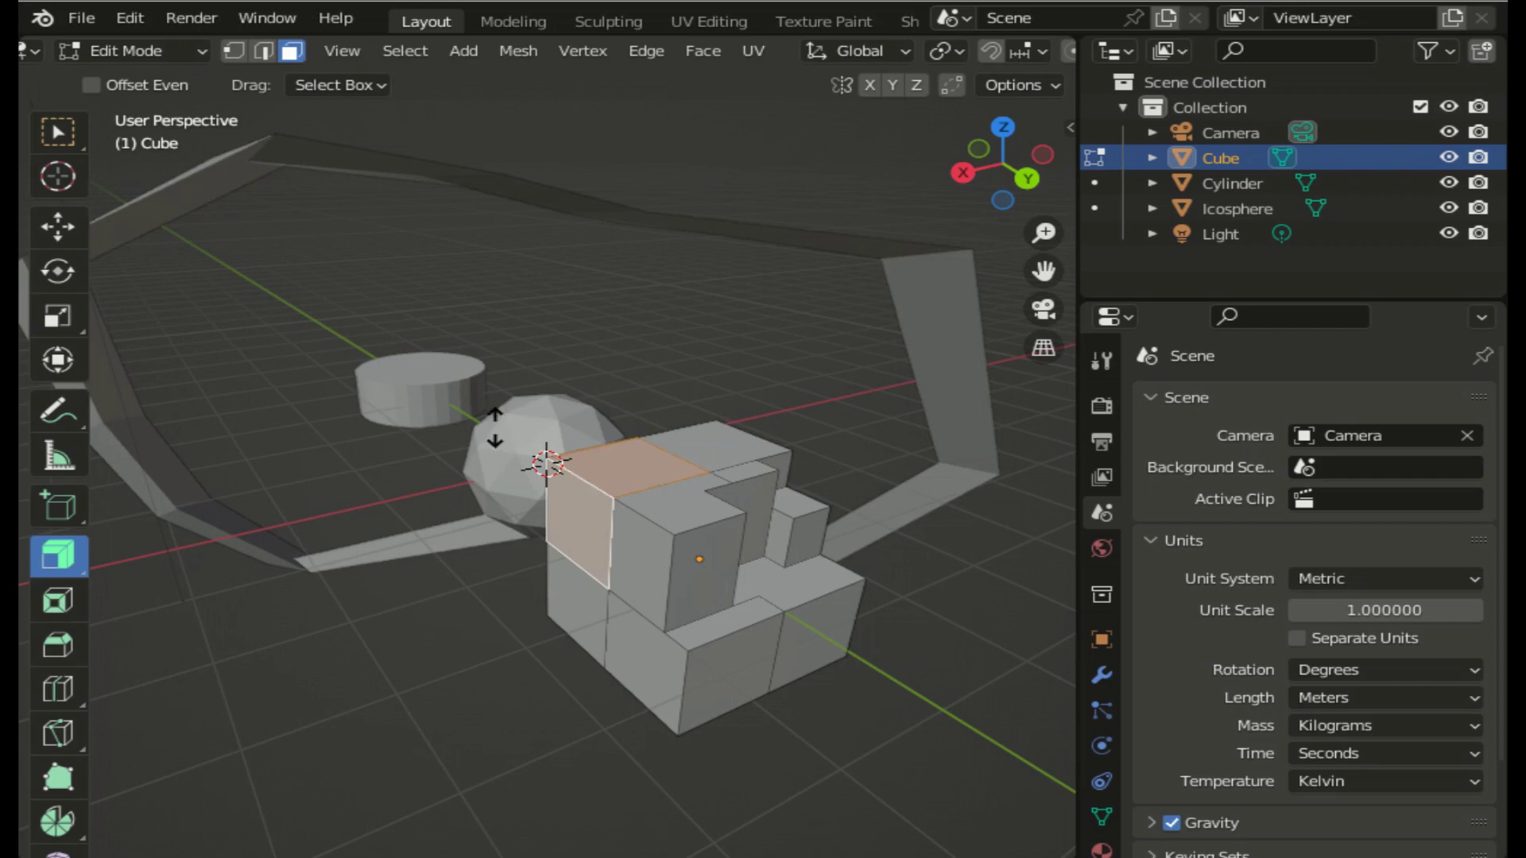
pyautogui.hotkey('alt', 's')
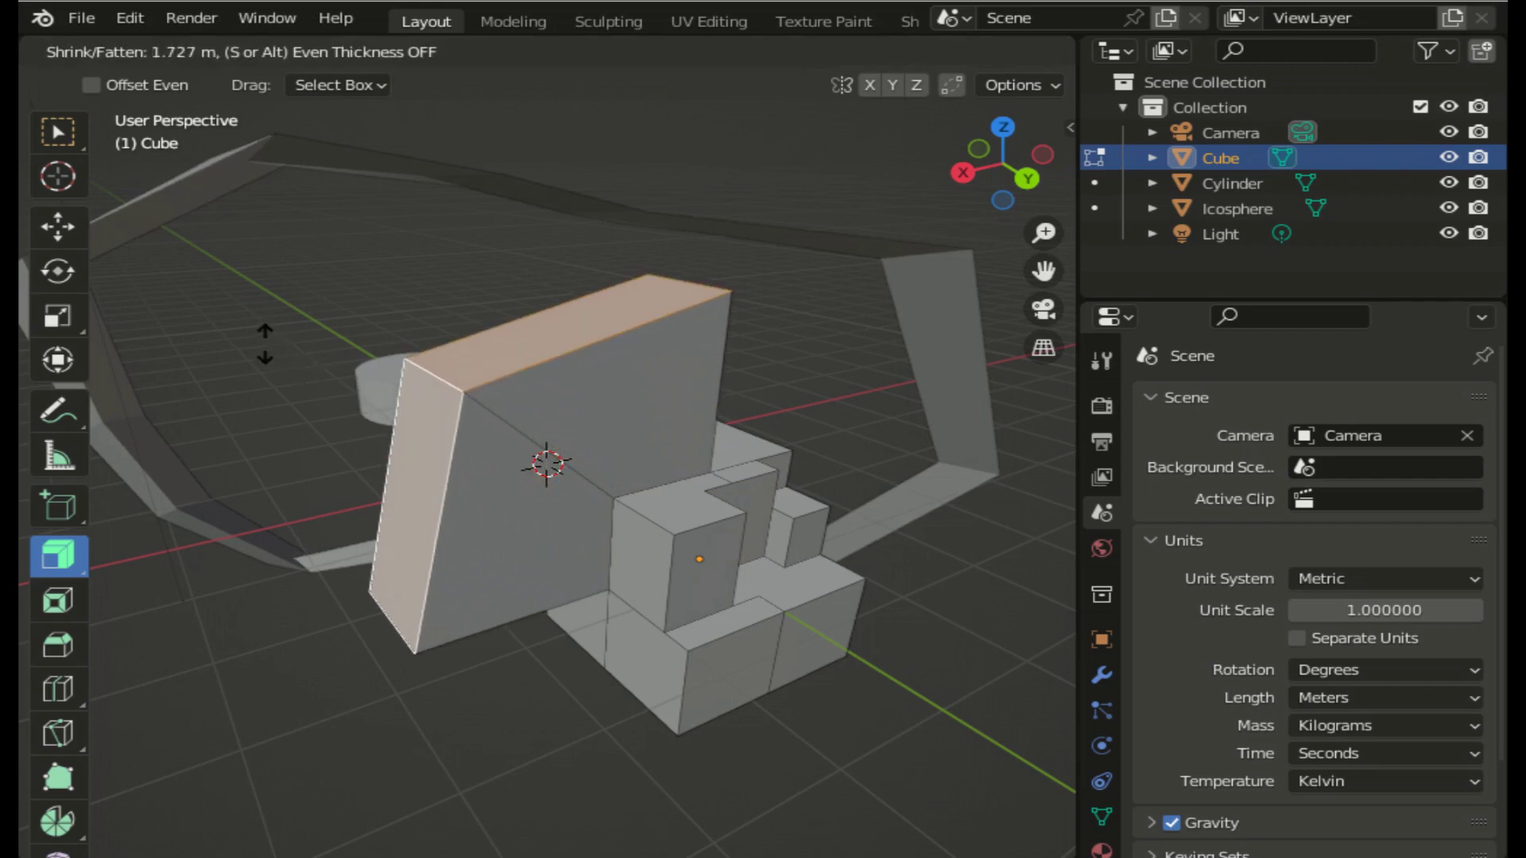
pyautogui.click(265, 344)
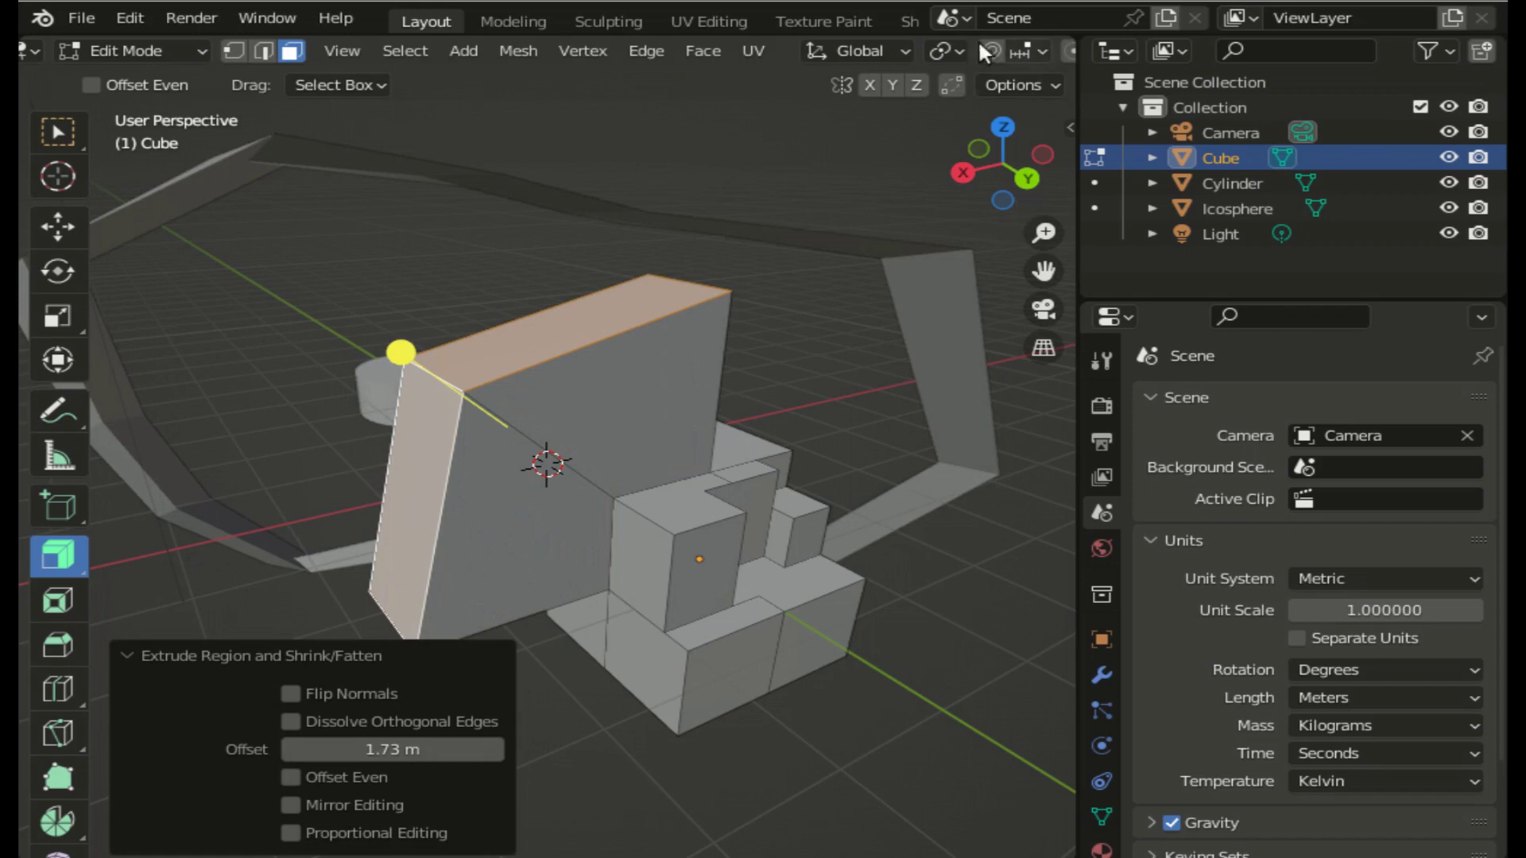
# - Push the slab's top face and the cube's left side face outward about 1 m
pyautogui.scroll(-2, 970, 46)
pyautogui.scroll(-2, 970, 46)
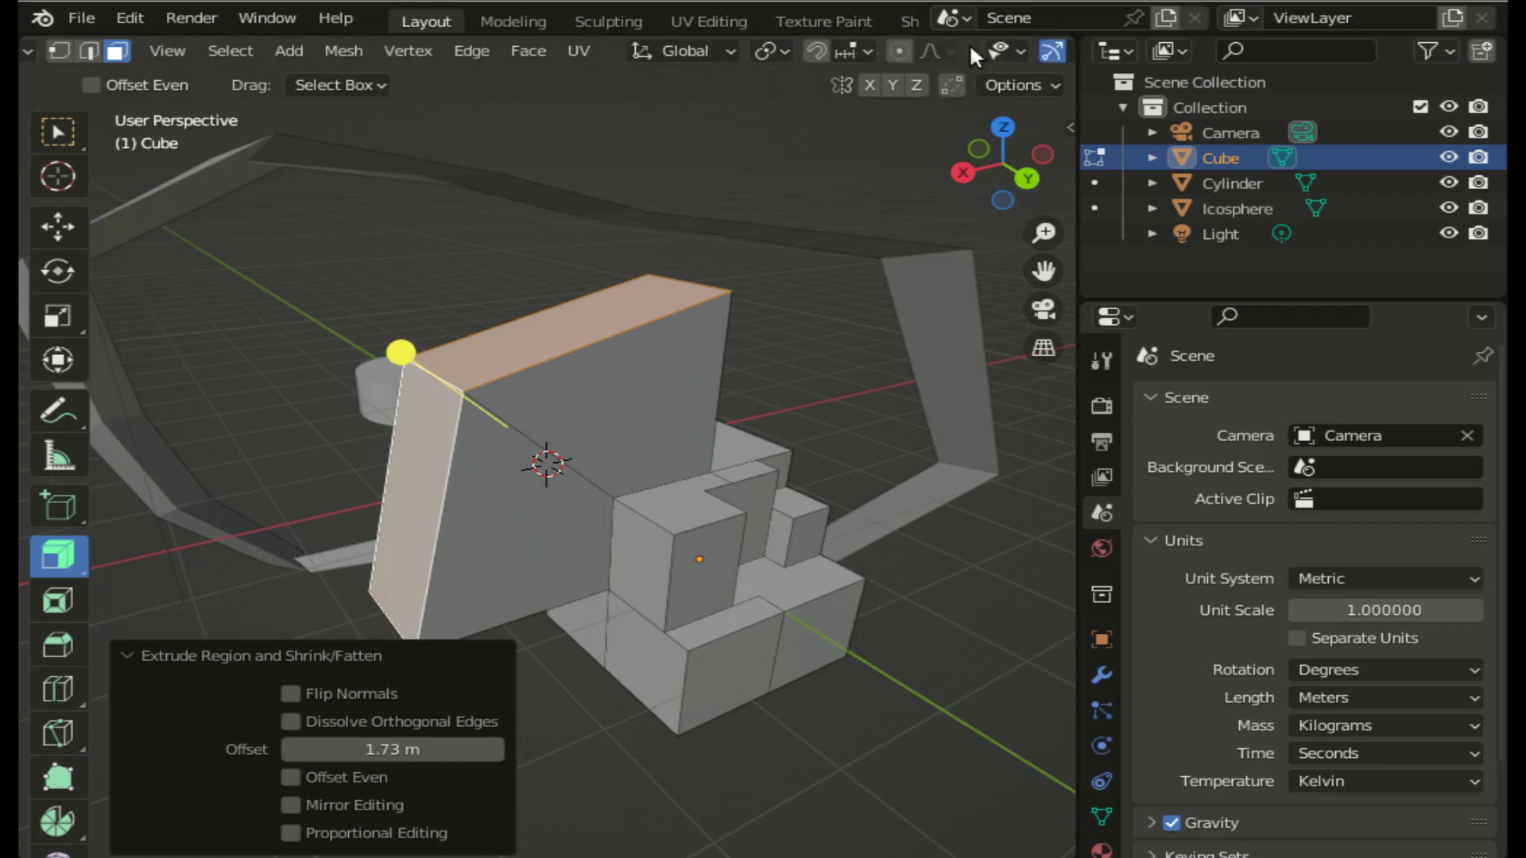
pyautogui.click(605, 761)
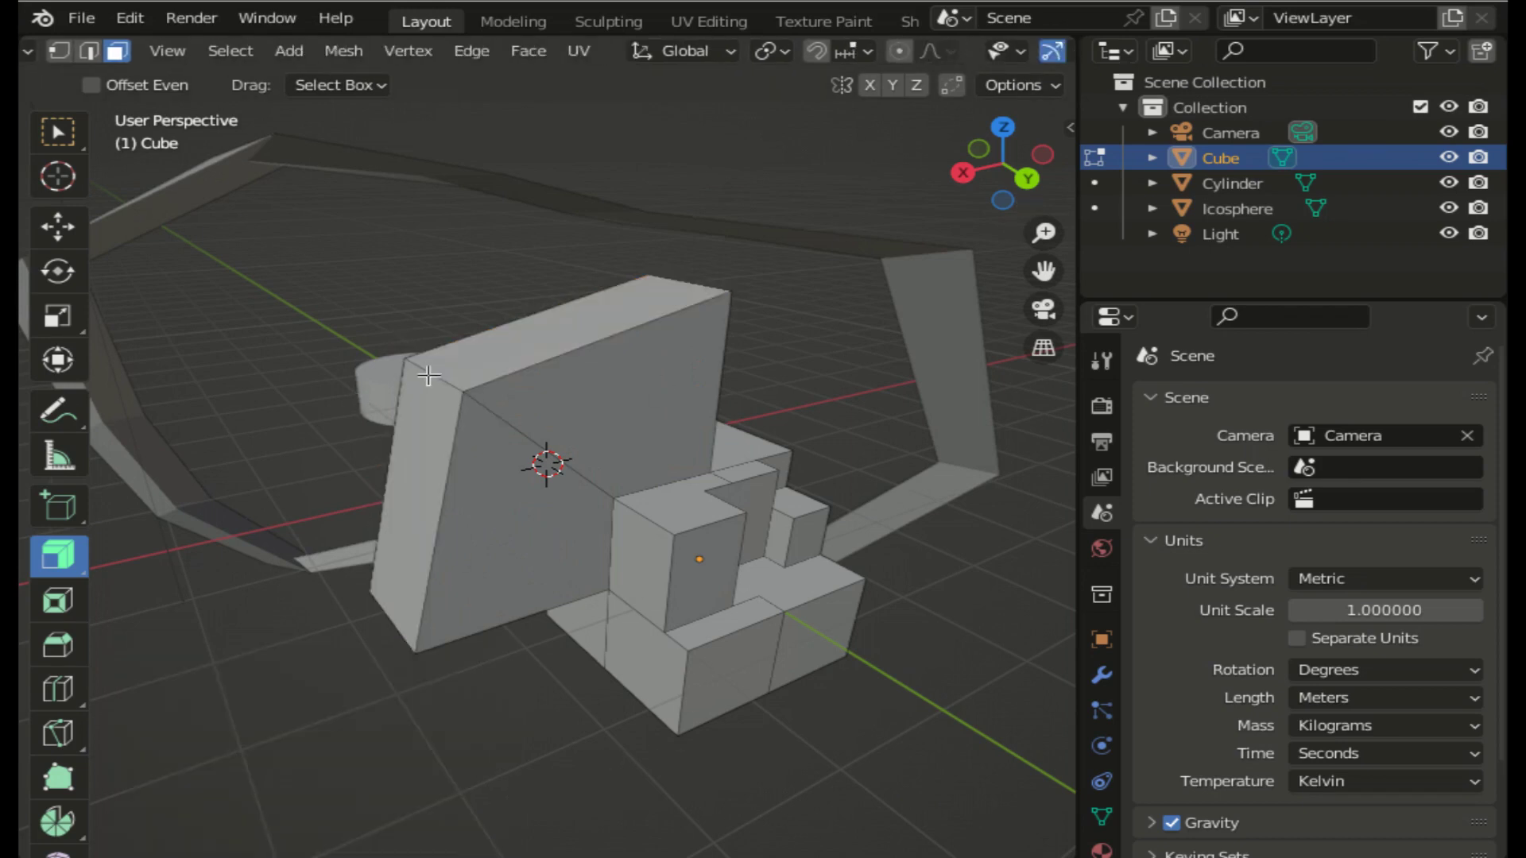
pyautogui.click(482, 357)
pyautogui.keyDown('shift'); pyautogui.click(413, 501); pyautogui.keyUp('shift')
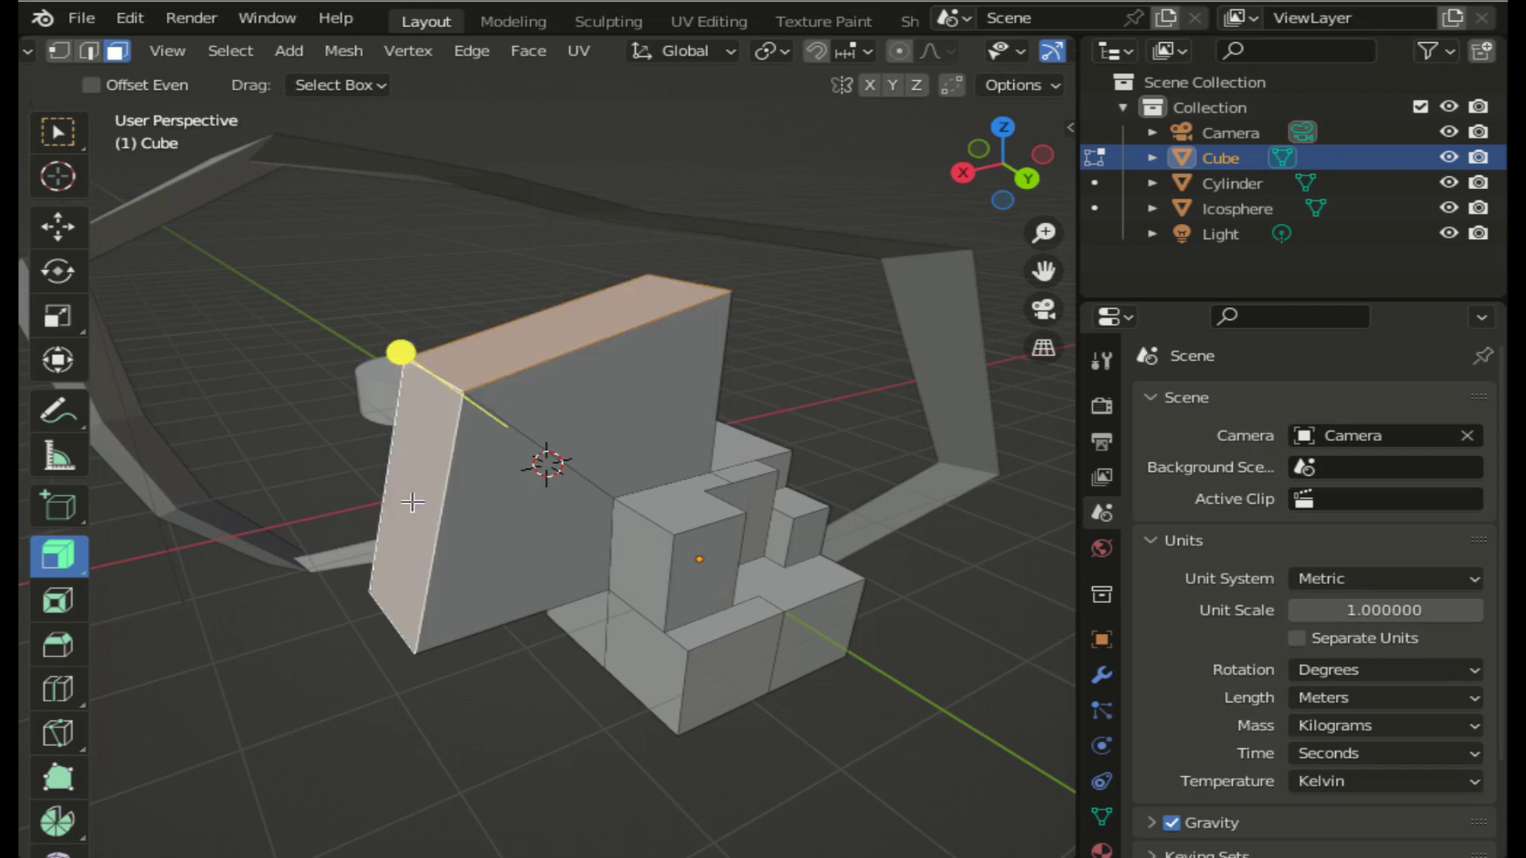
pyautogui.moveTo(402, 351); pyautogui.dragTo(306, 282)
pyautogui.click(305, 283)
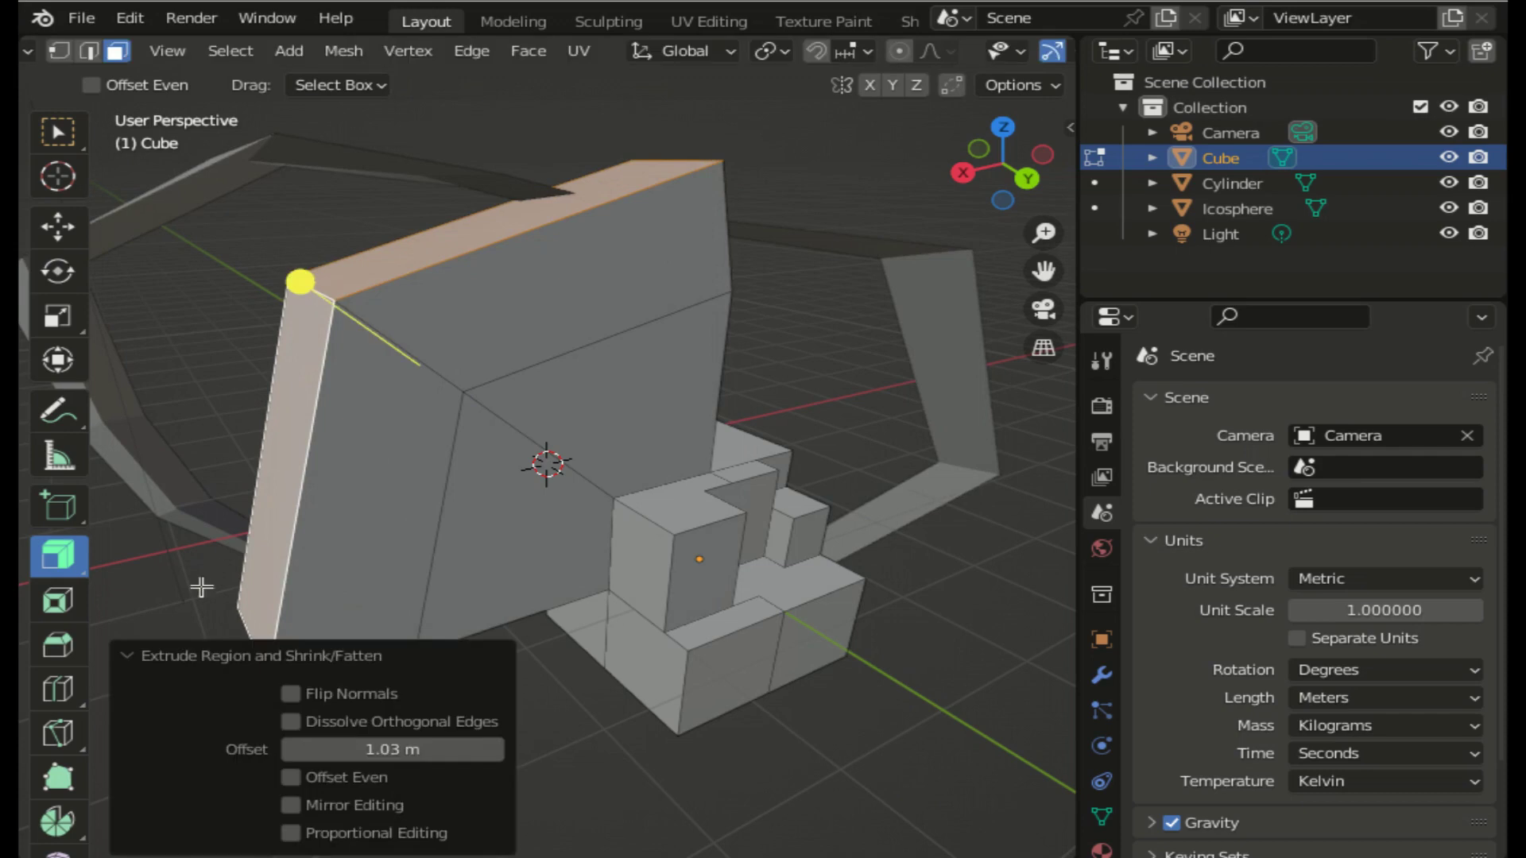
# - Scale the faces to 0.353, extrude again by 0.763 m, and scale to 0.176
pyautogui.press('s')
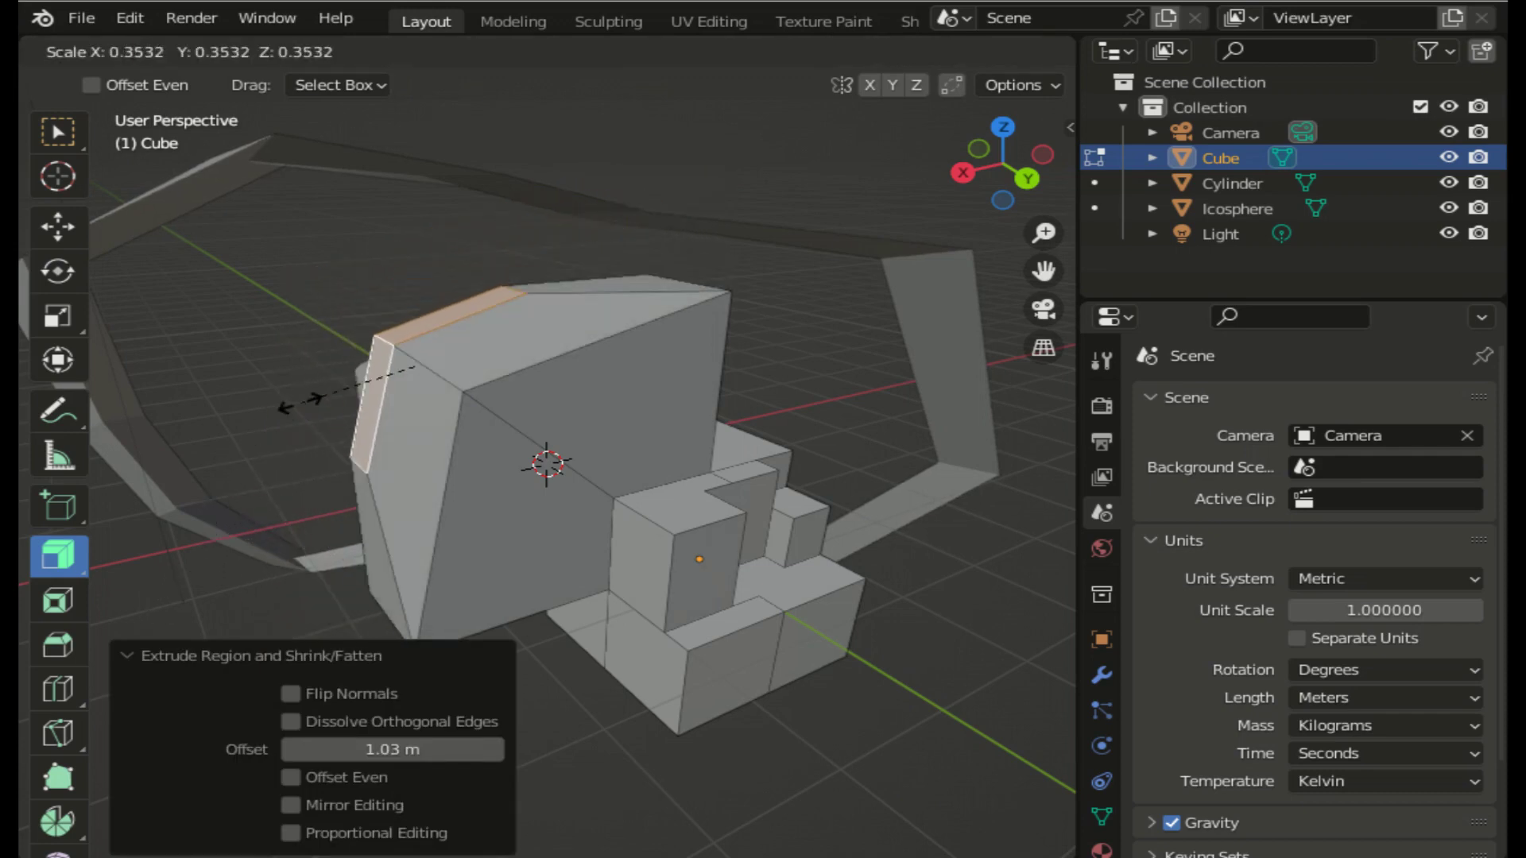
pyautogui.click(300, 404)
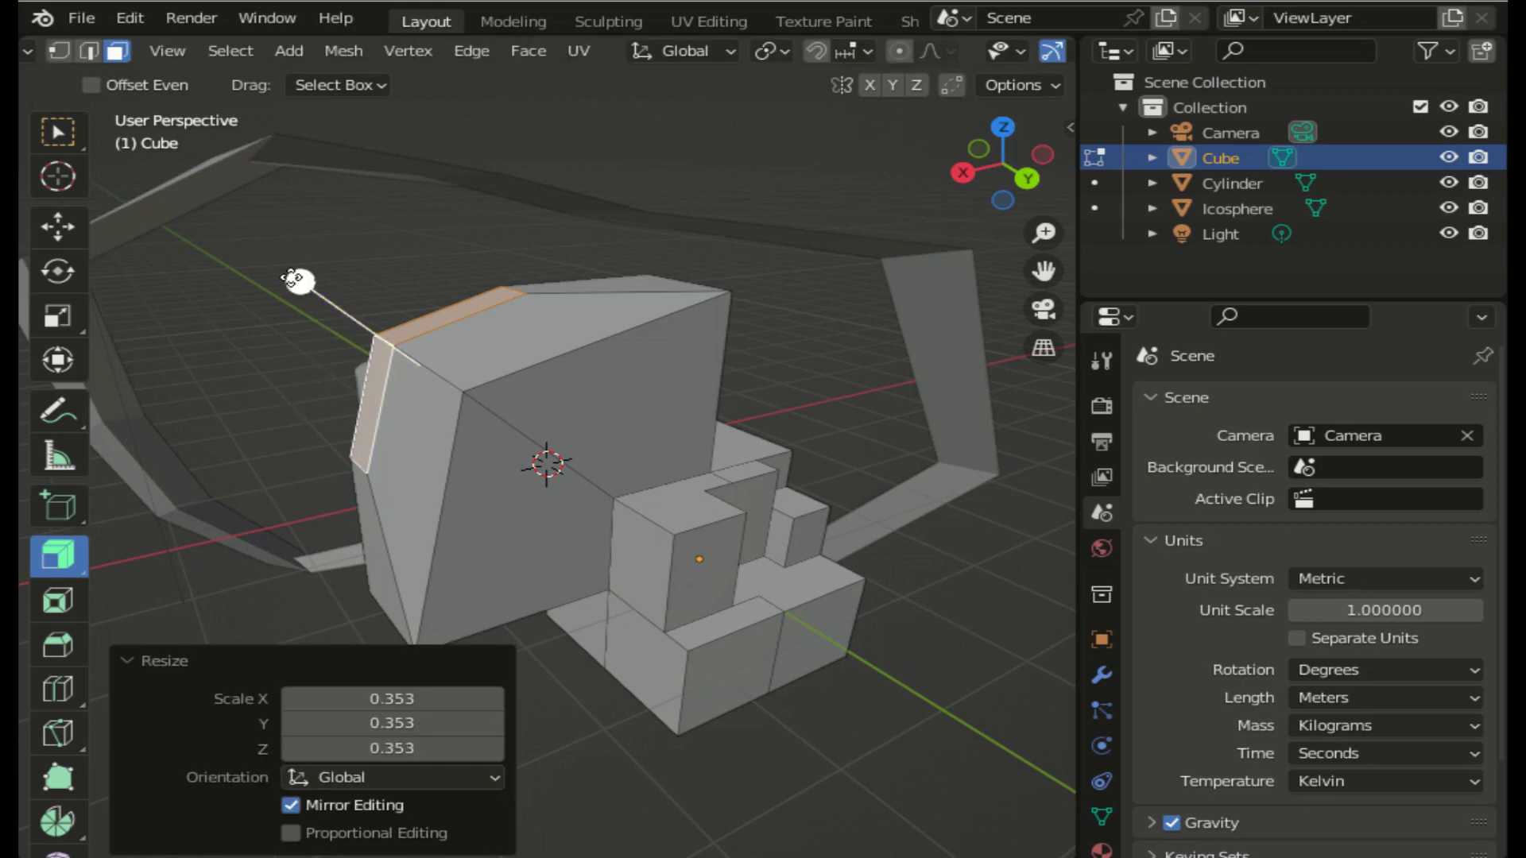
pyautogui.moveTo(292, 278); pyautogui.dragTo(207, 216)
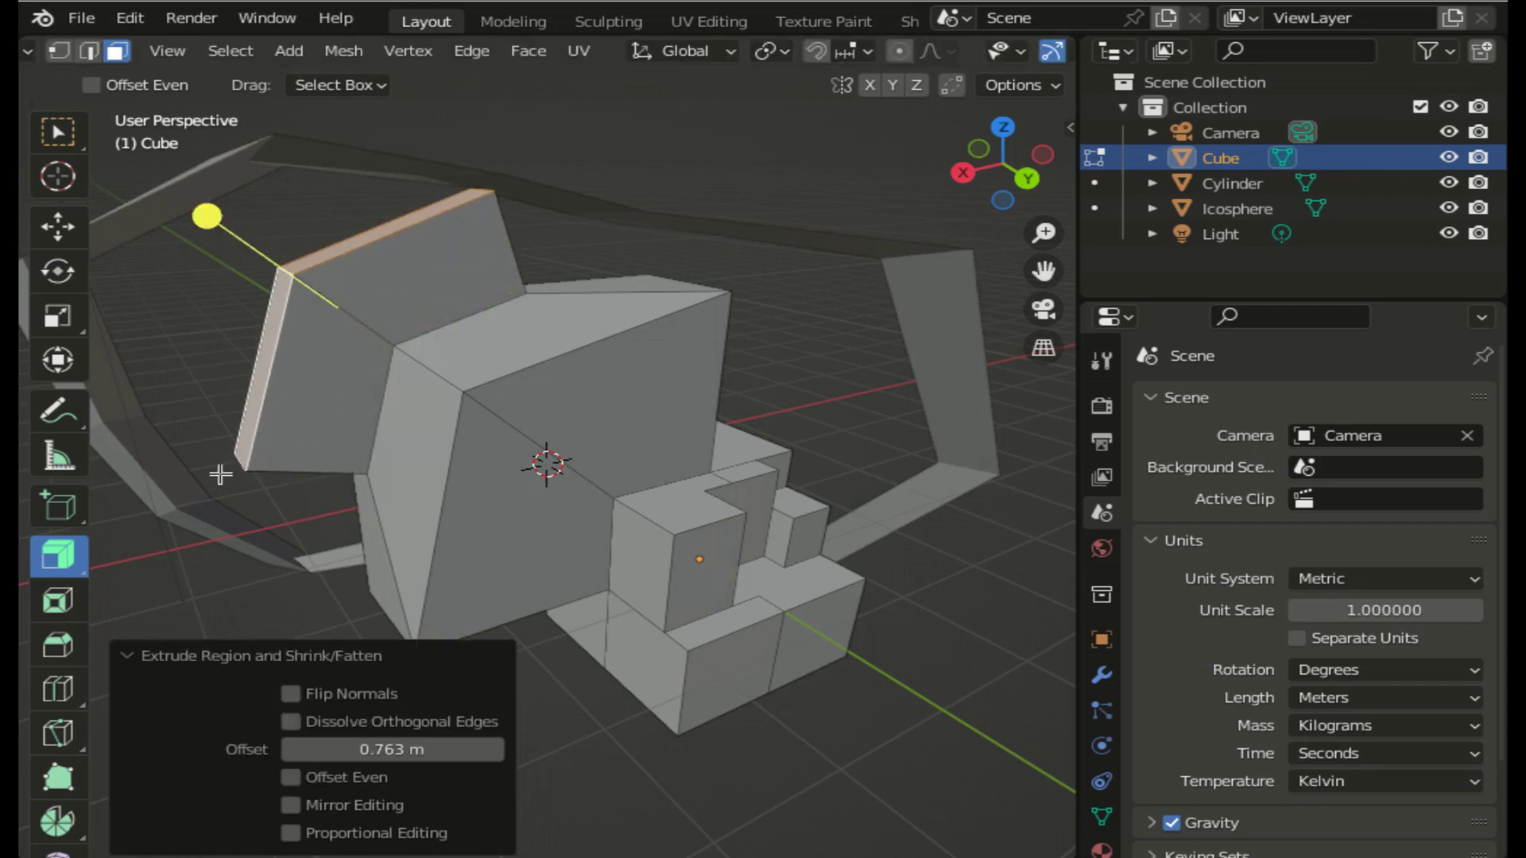
pyautogui.press('s')
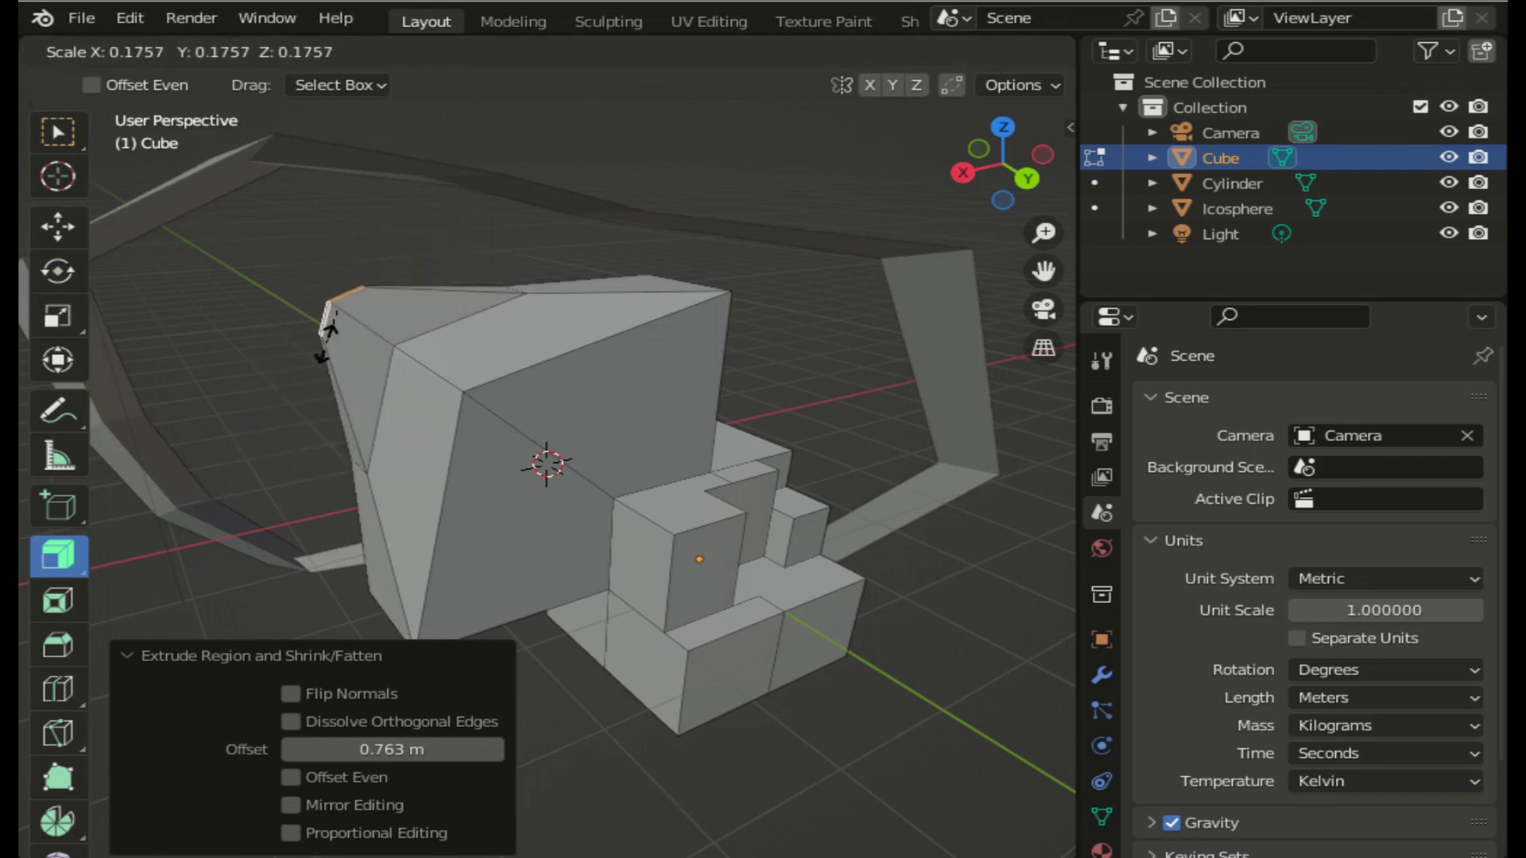
pyautogui.click(327, 342)
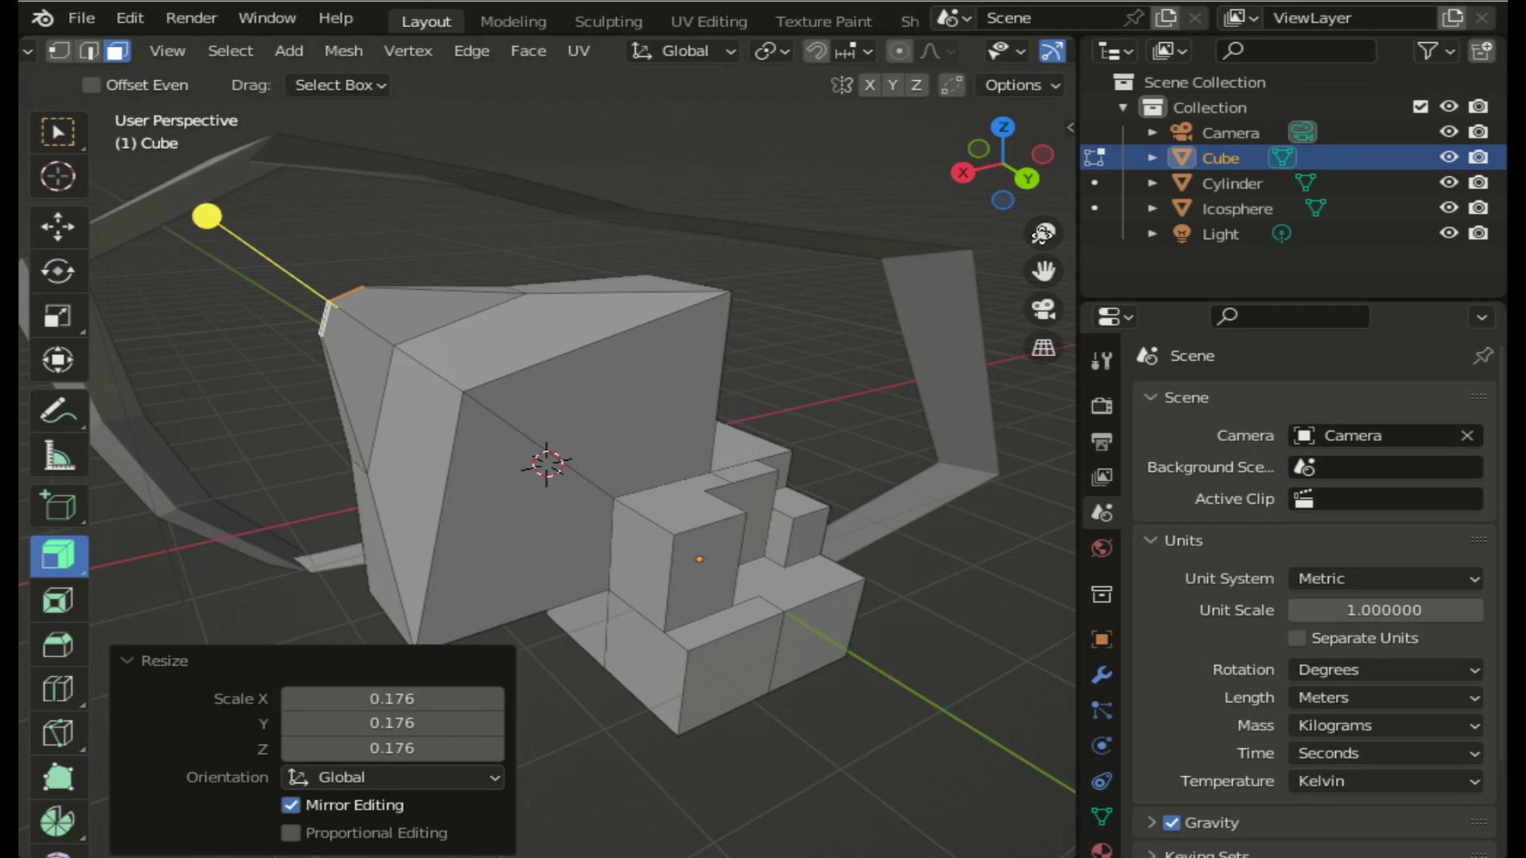
# - Return to Object Mode, select the cylinder, and enter Edit Mode on it
pyautogui.moveTo(1030, 183); pyautogui.dragTo(938, 190)
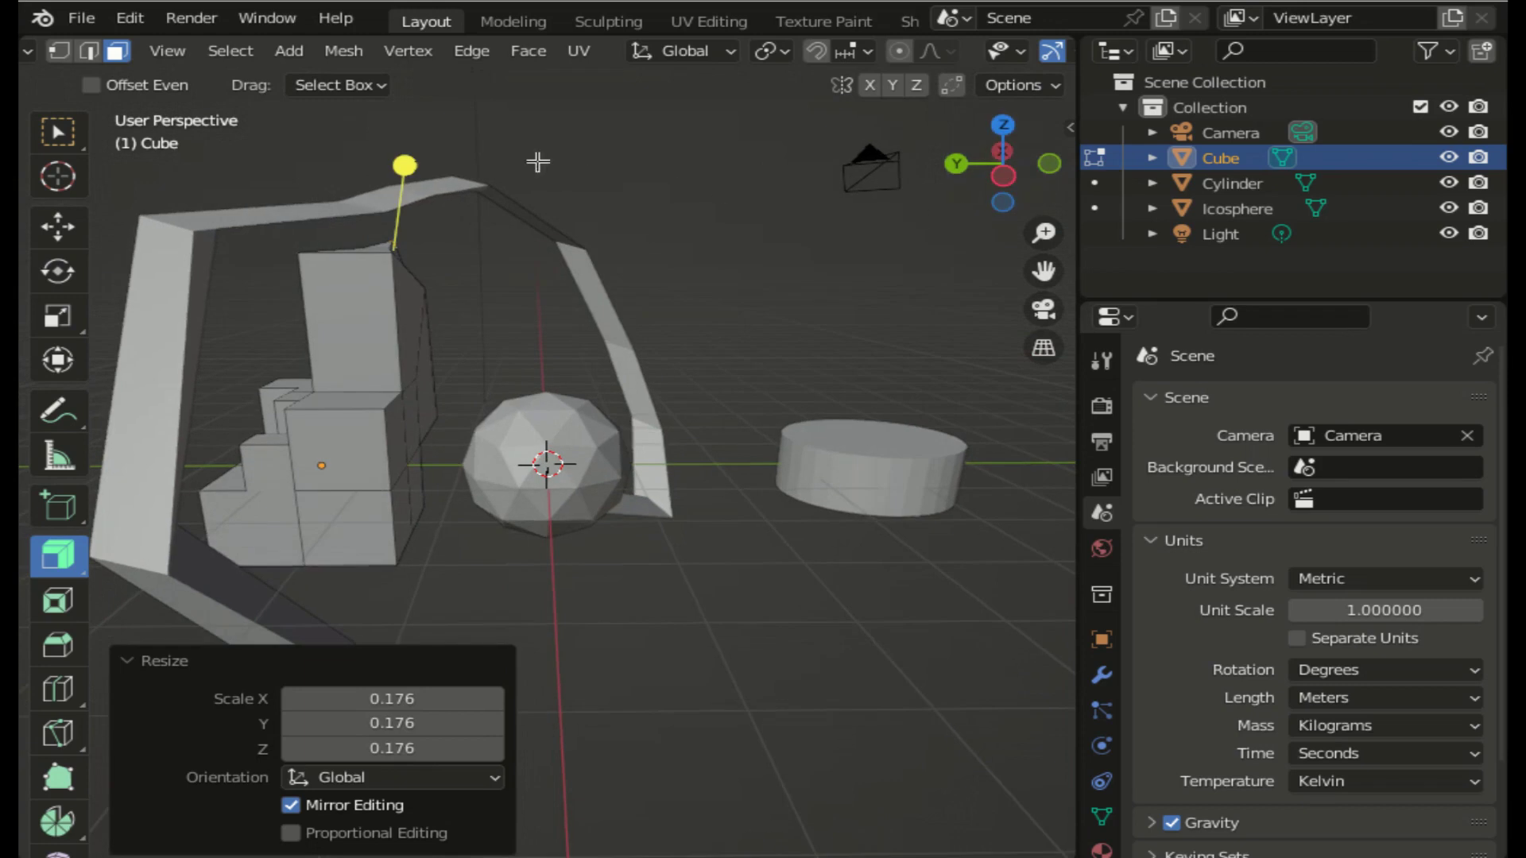
pyautogui.scroll(5, 140, 53)
pyautogui.click(140, 52)
pyautogui.click(153, 78)
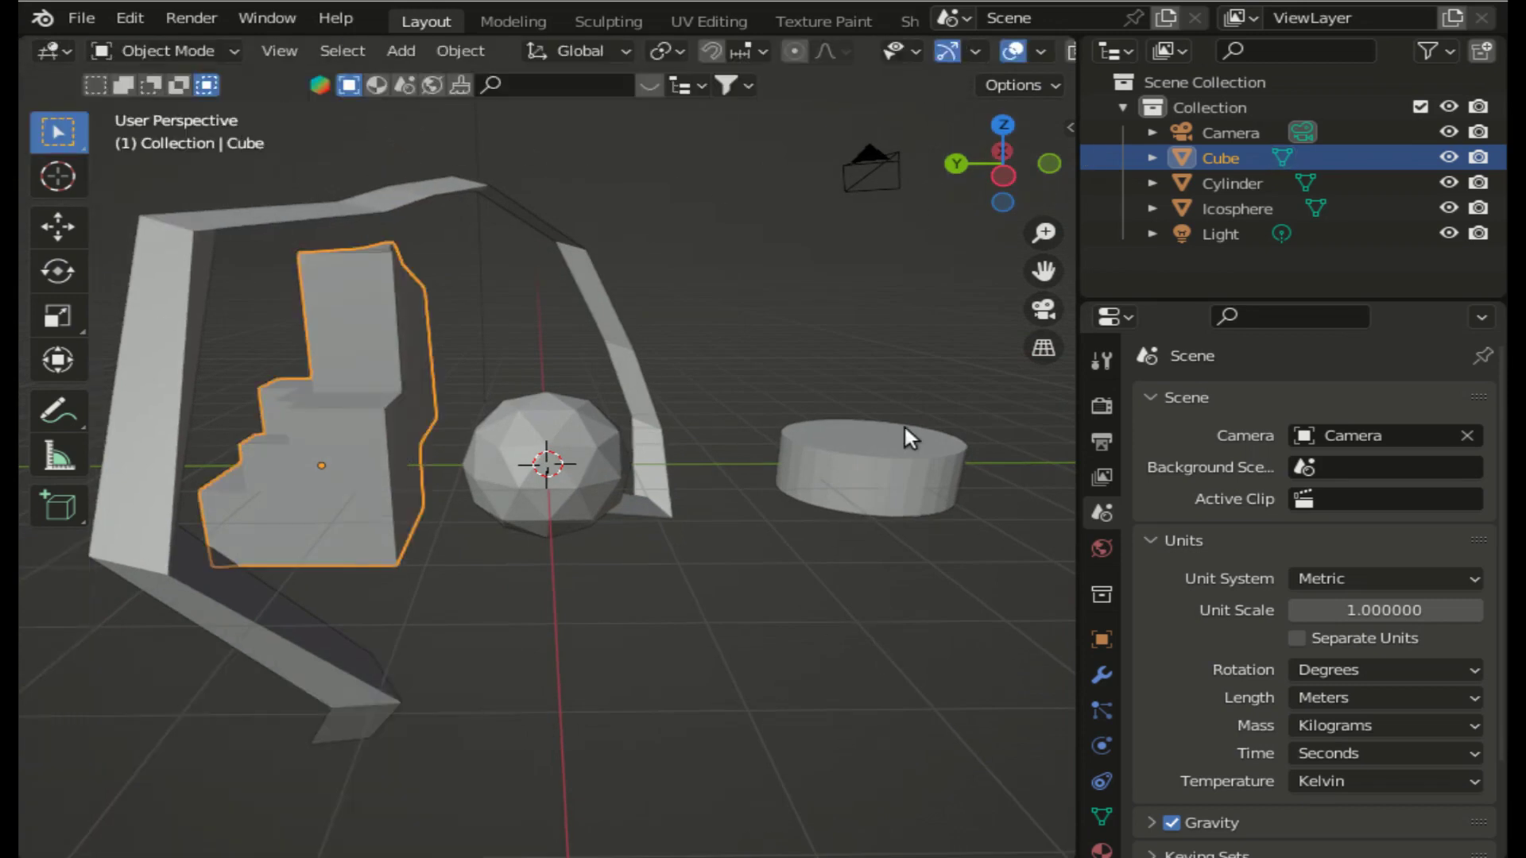
pyautogui.click(912, 475)
pyautogui.click(169, 53)
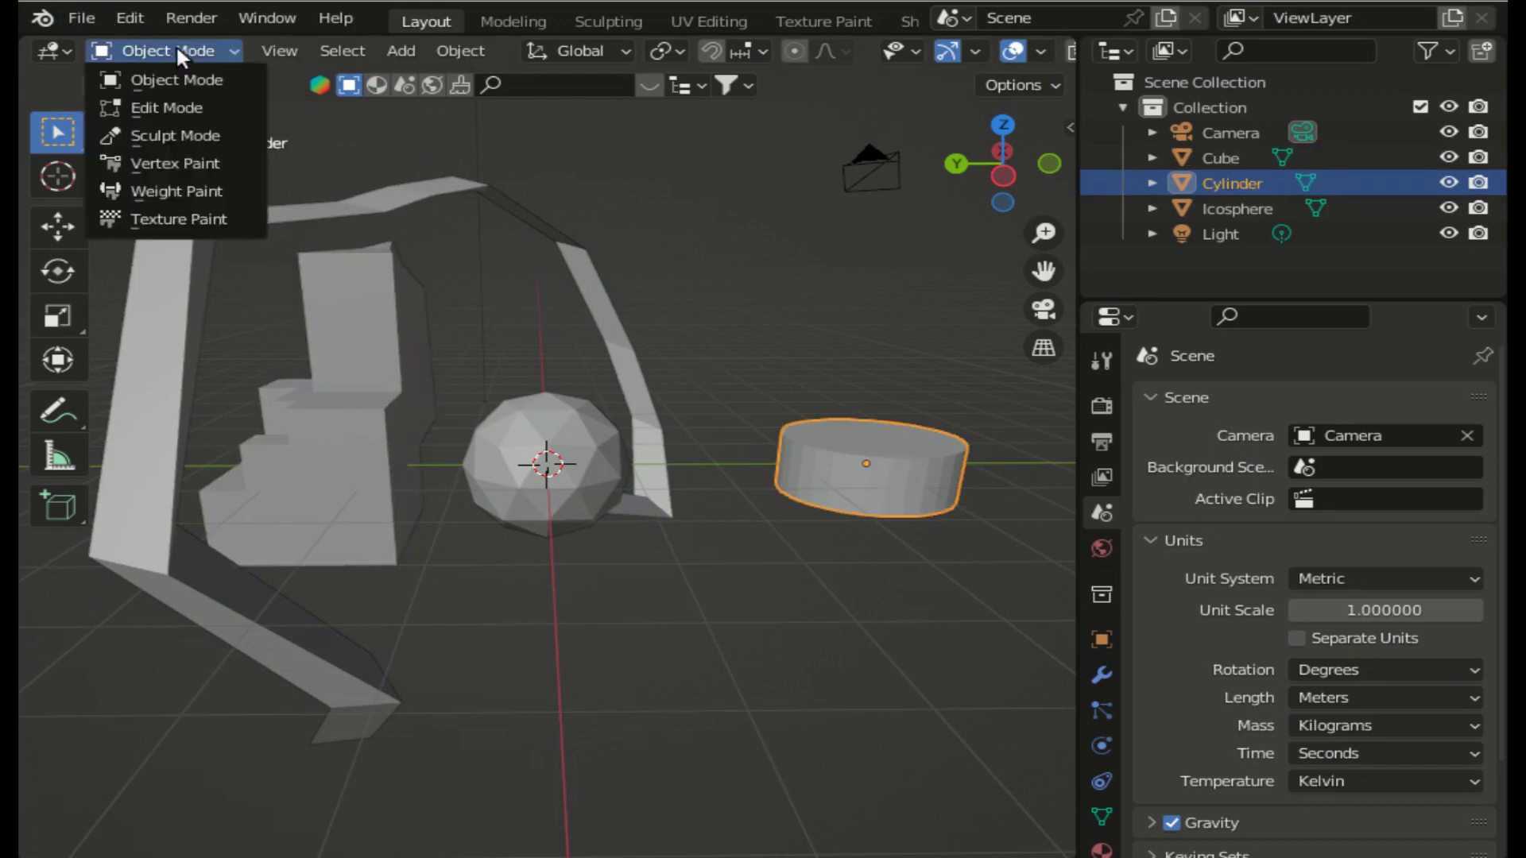
pyautogui.click(174, 110)
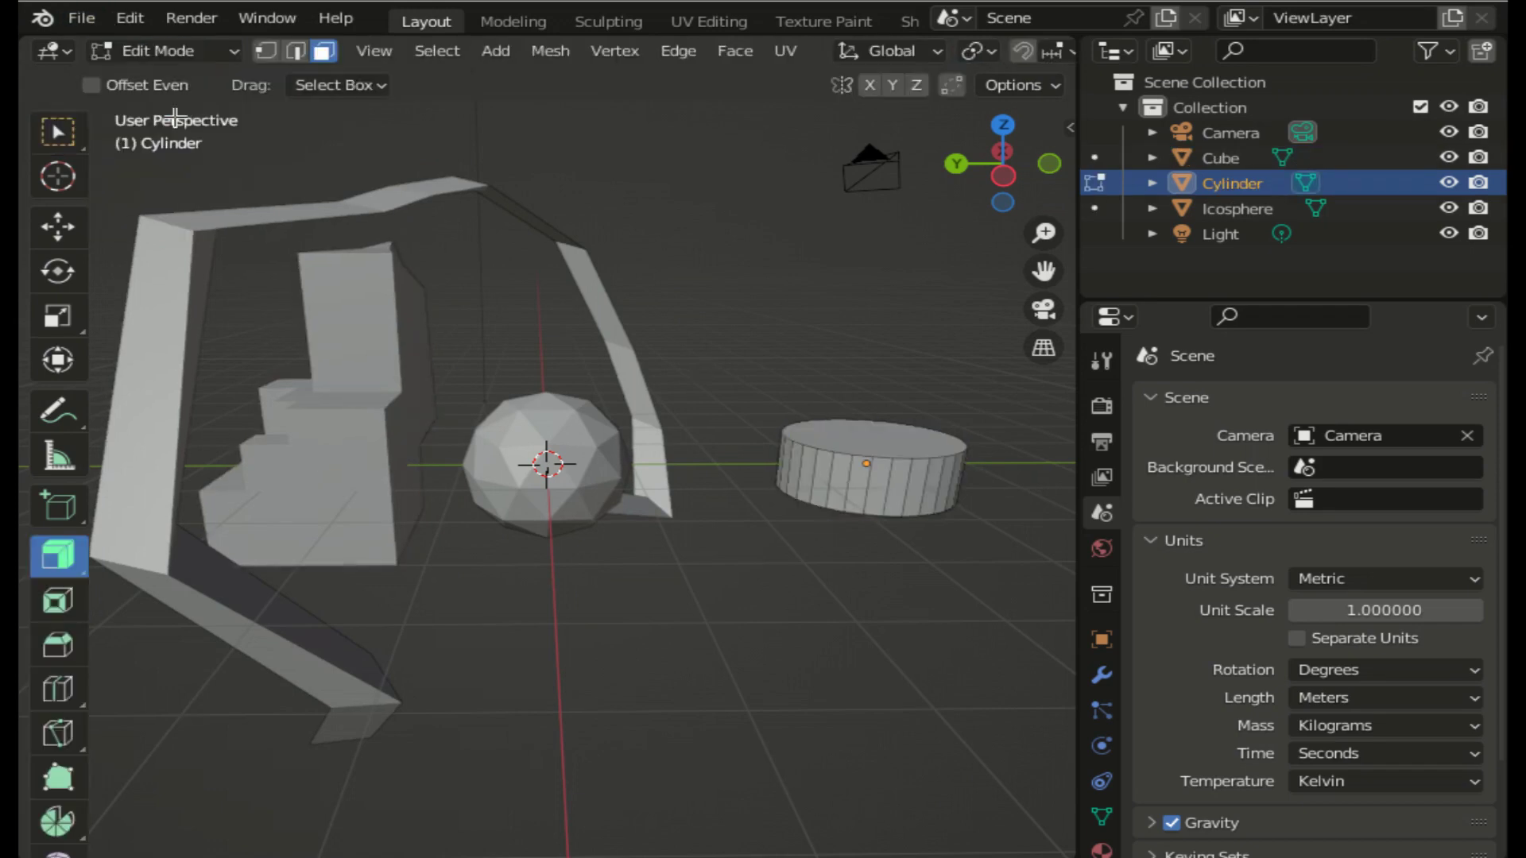
# - With plain region extrusion and Select Box, select four neighbouring cylinder side faces
pyautogui.click(57, 558)
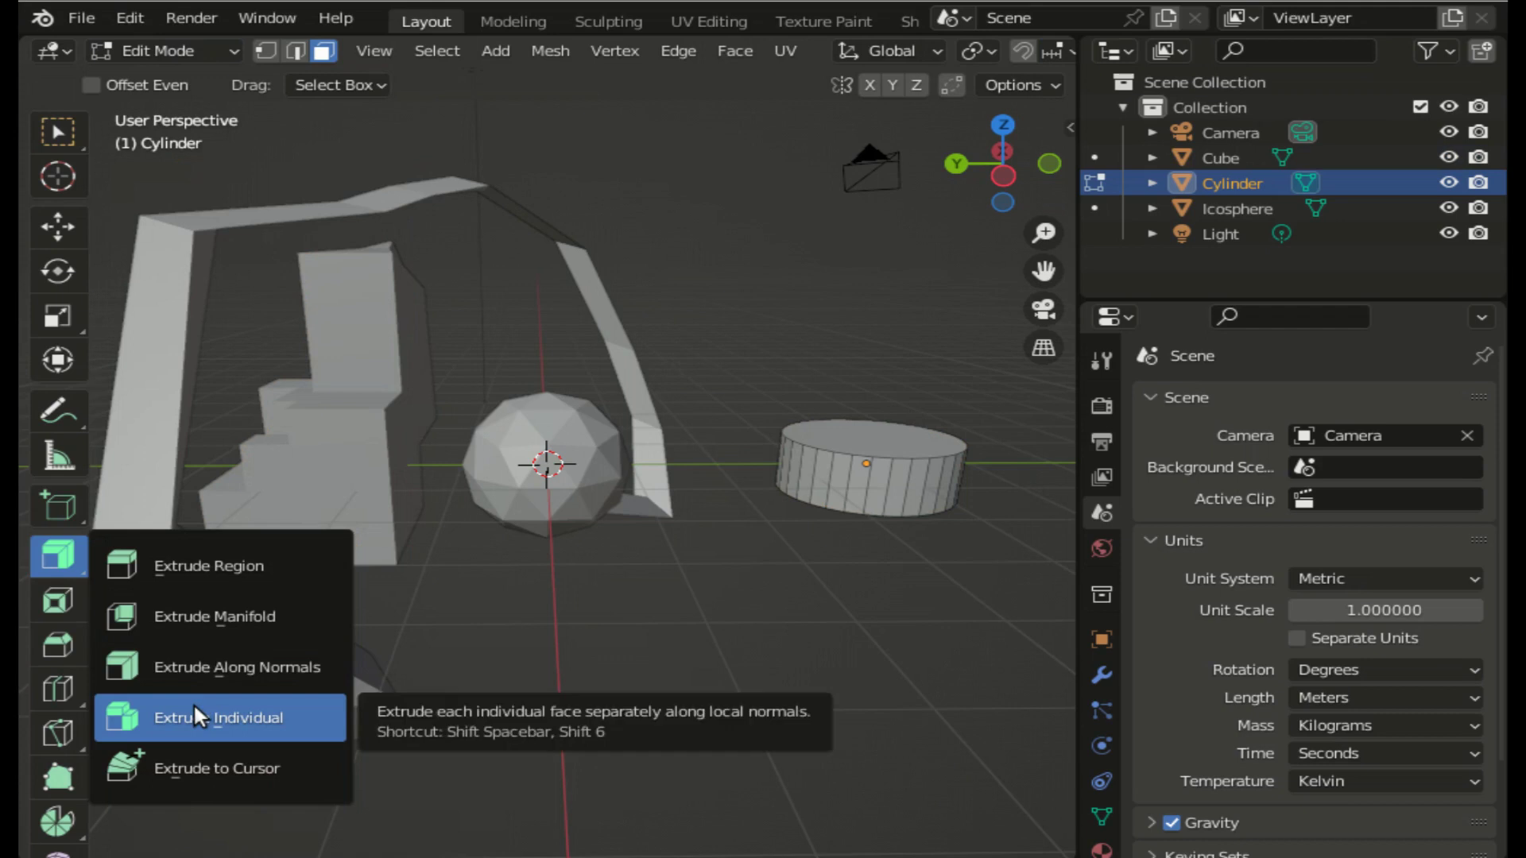
pyautogui.click(160, 557)
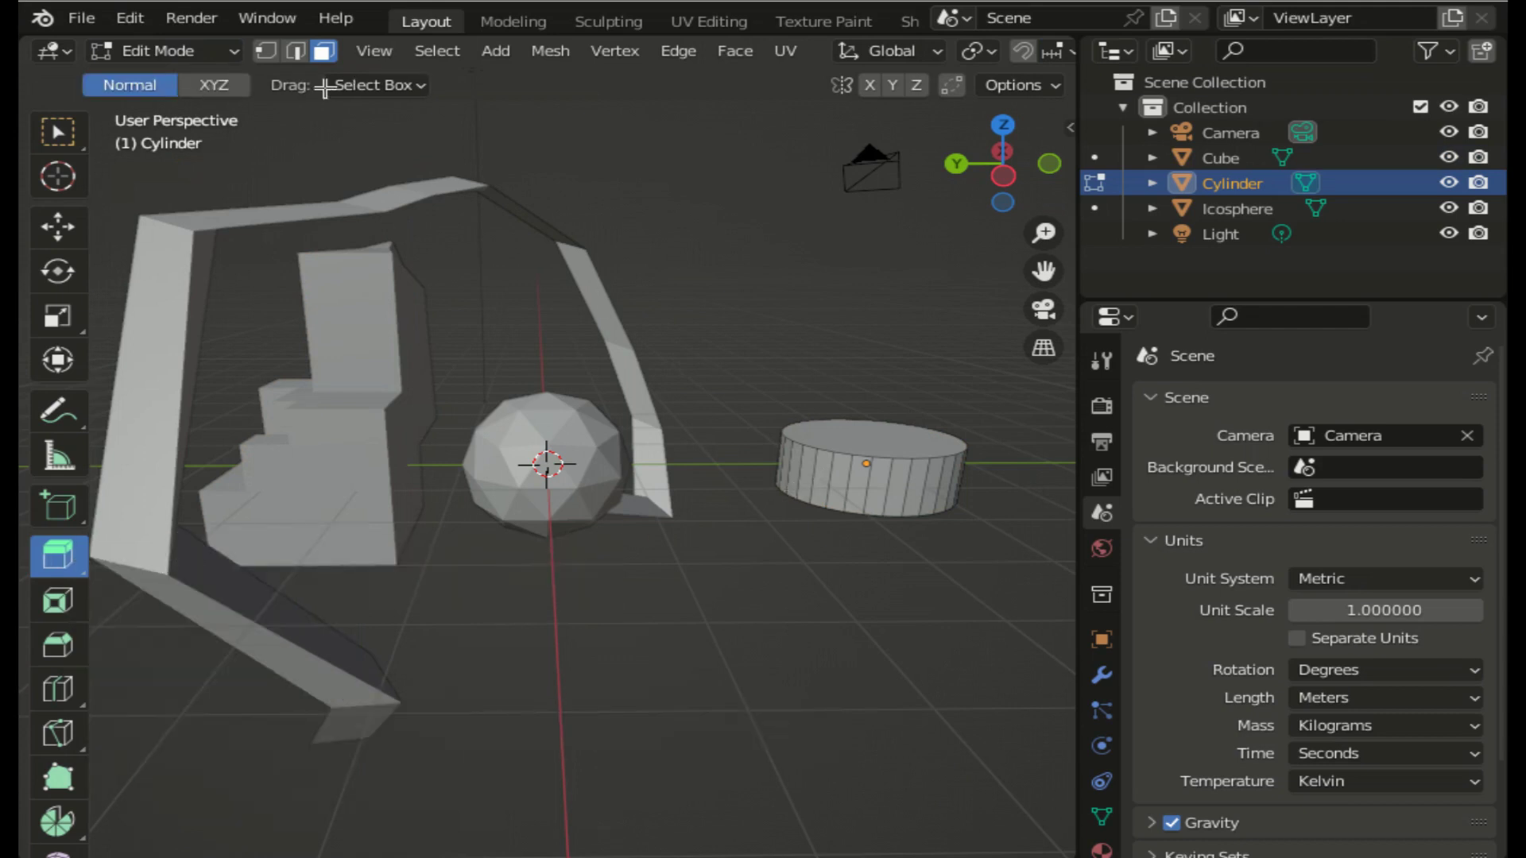
pyautogui.click(58, 134)
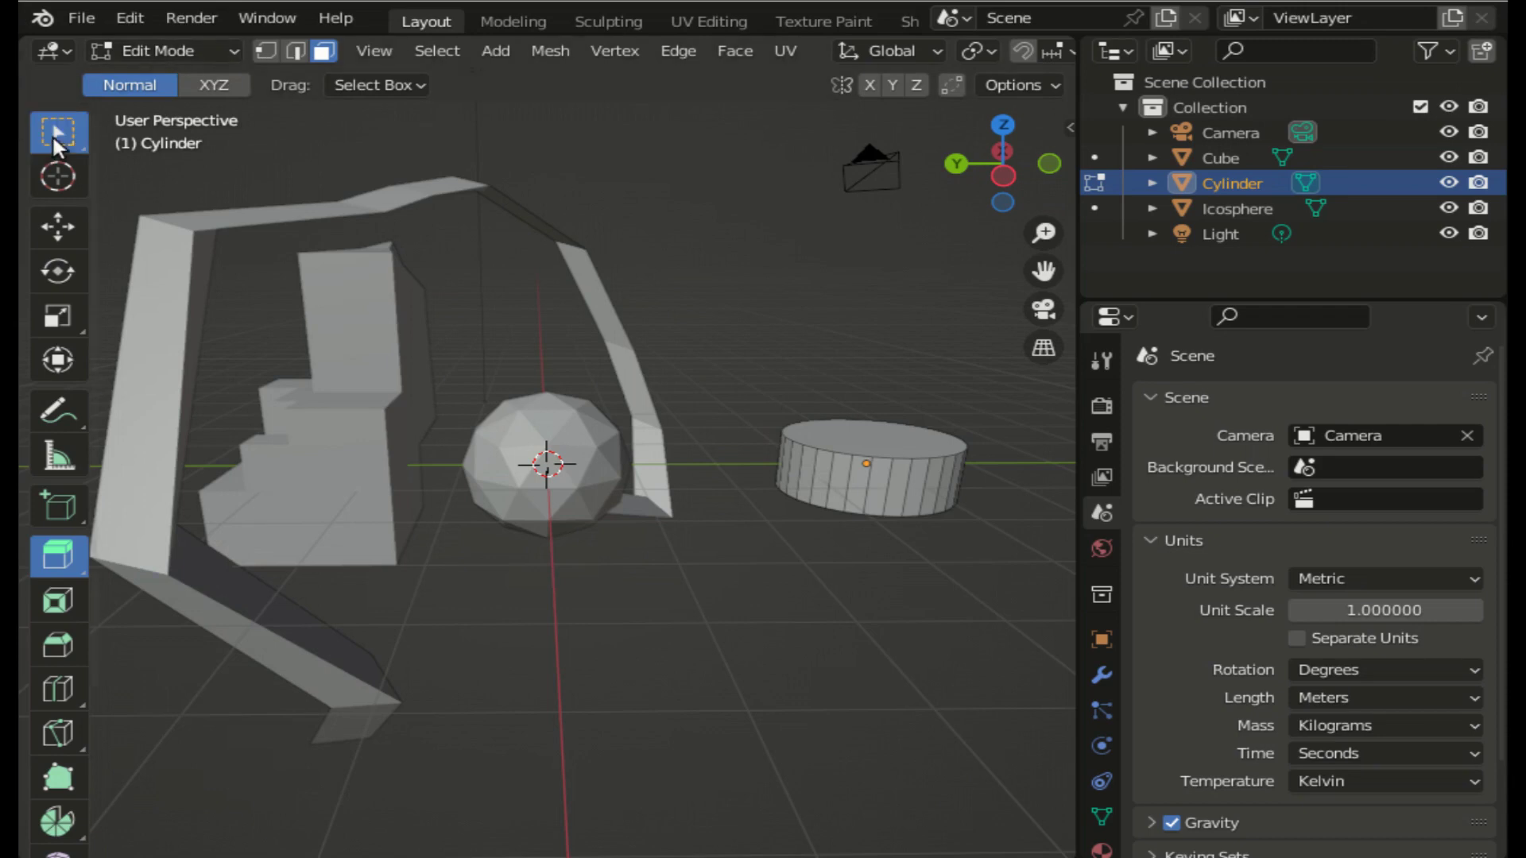
pyautogui.click(810, 476)
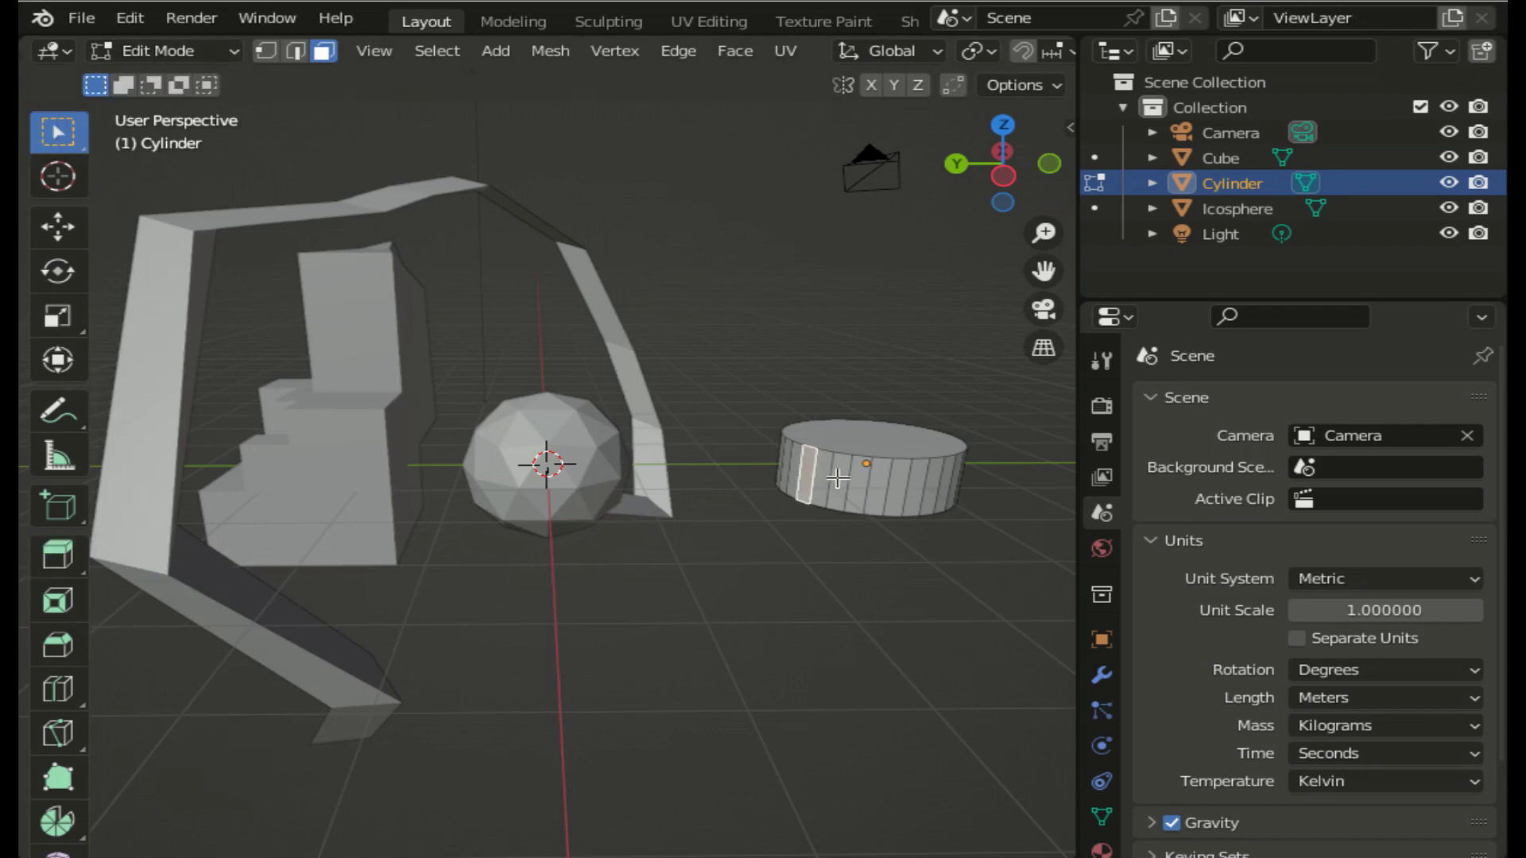
pyautogui.keyDown('shift'); pyautogui.click(838, 480); pyautogui.keyUp('shift')
pyautogui.keyDown('shift'); pyautogui.click(878, 489); pyautogui.keyUp('shift')
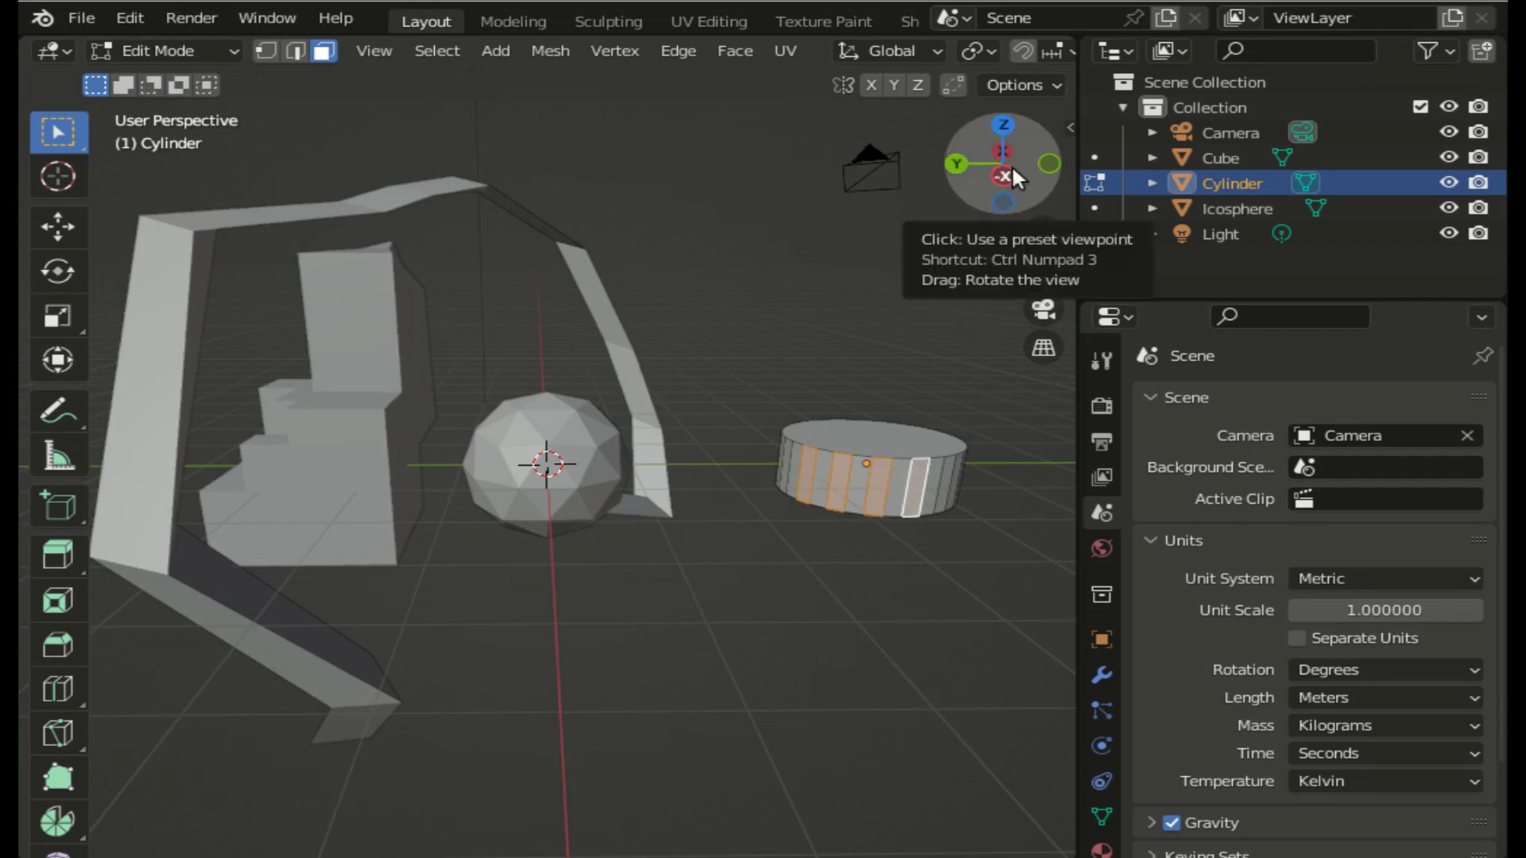
pyautogui.moveTo(1012, 165); pyautogui.dragTo(986, 163)
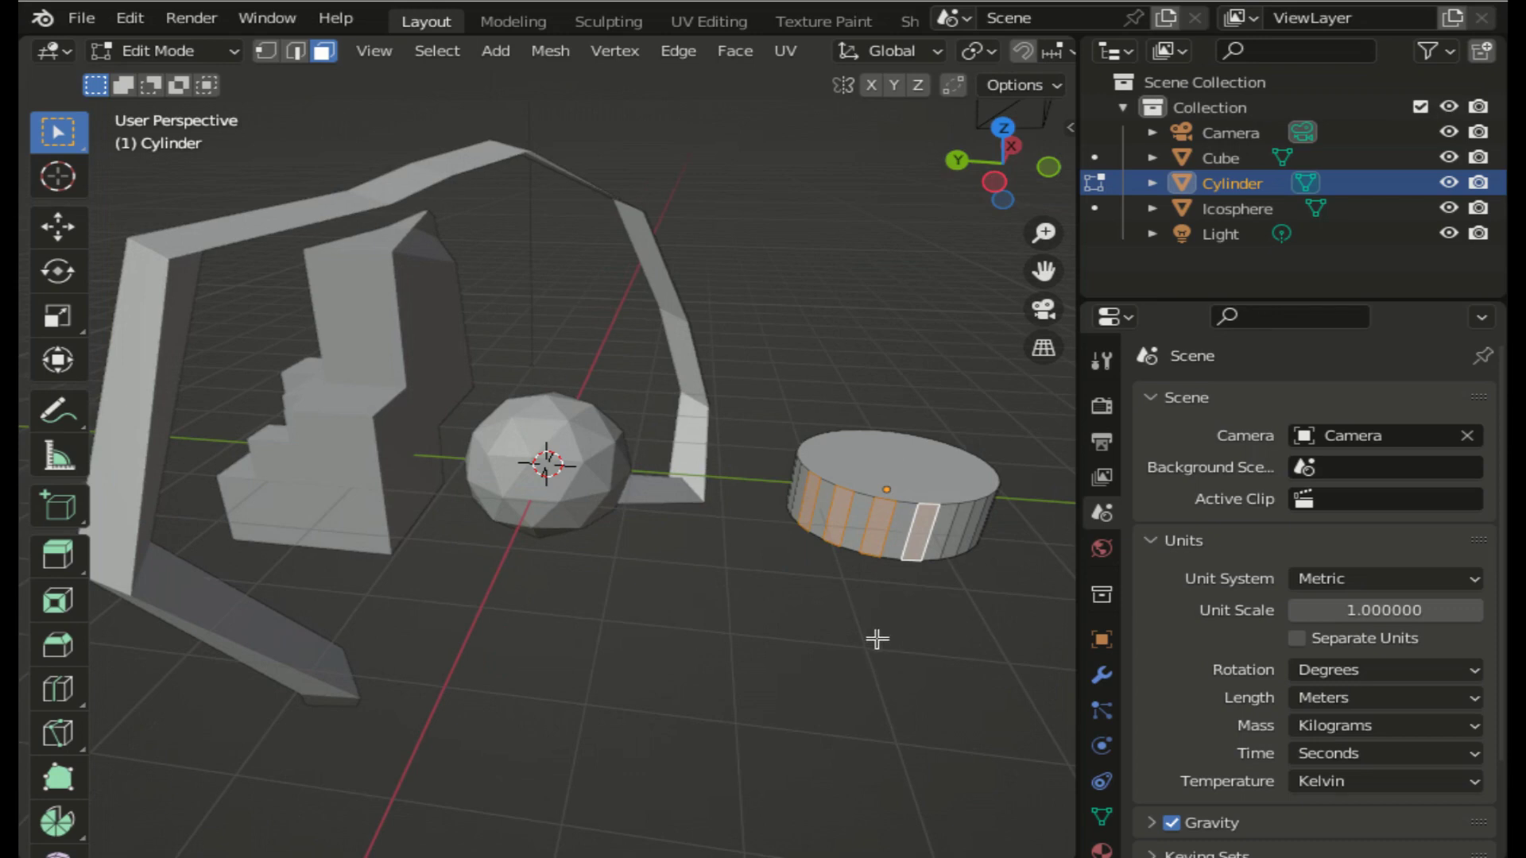
# - Try a 1.0355 m outward extrusion of those faces, then undo it
pyautogui.press('e')
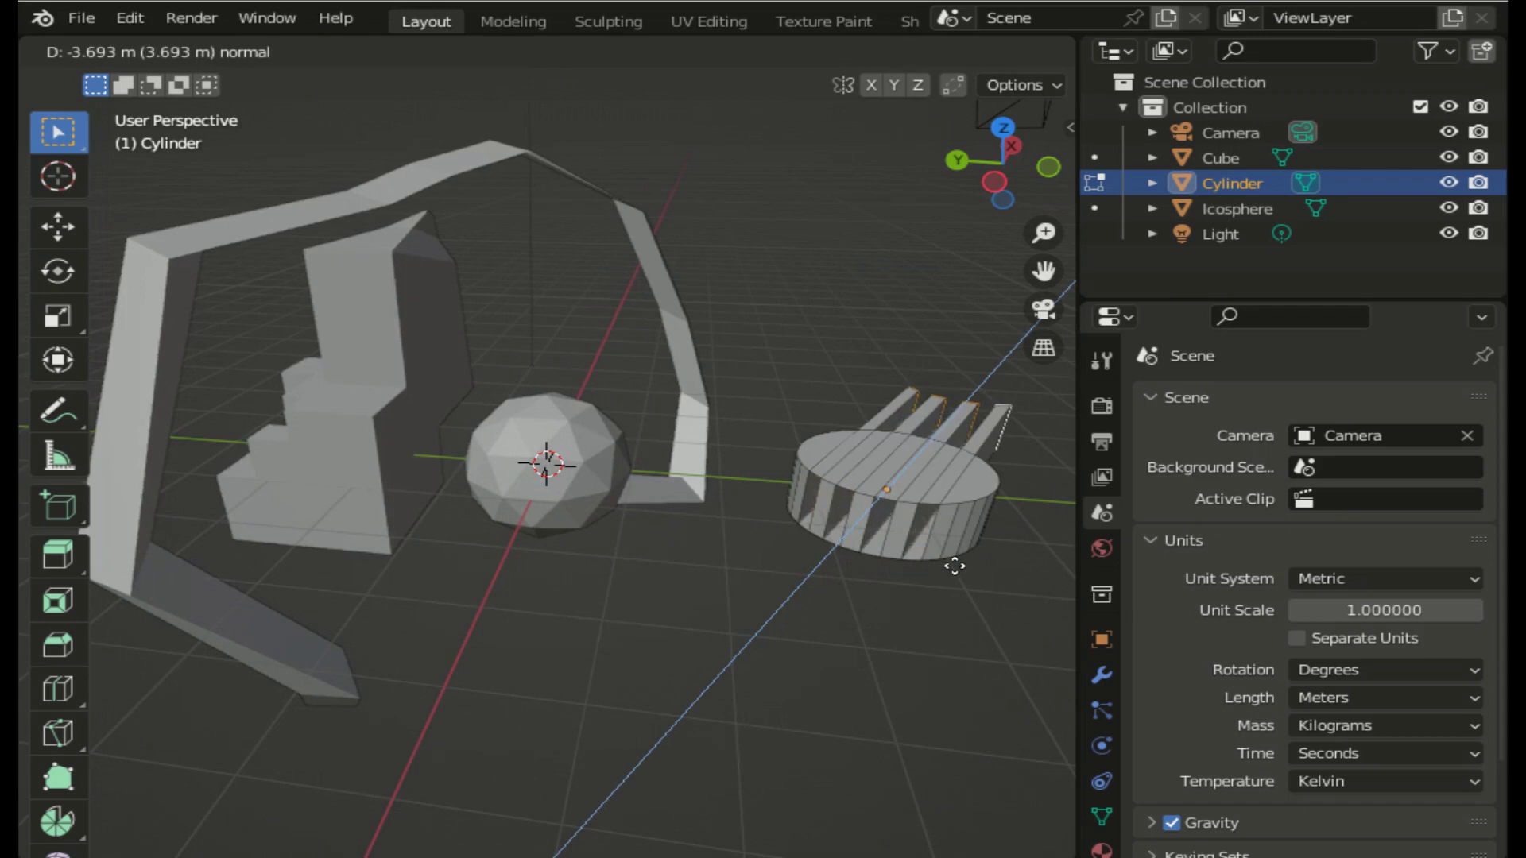
pyautogui.click(836, 677)
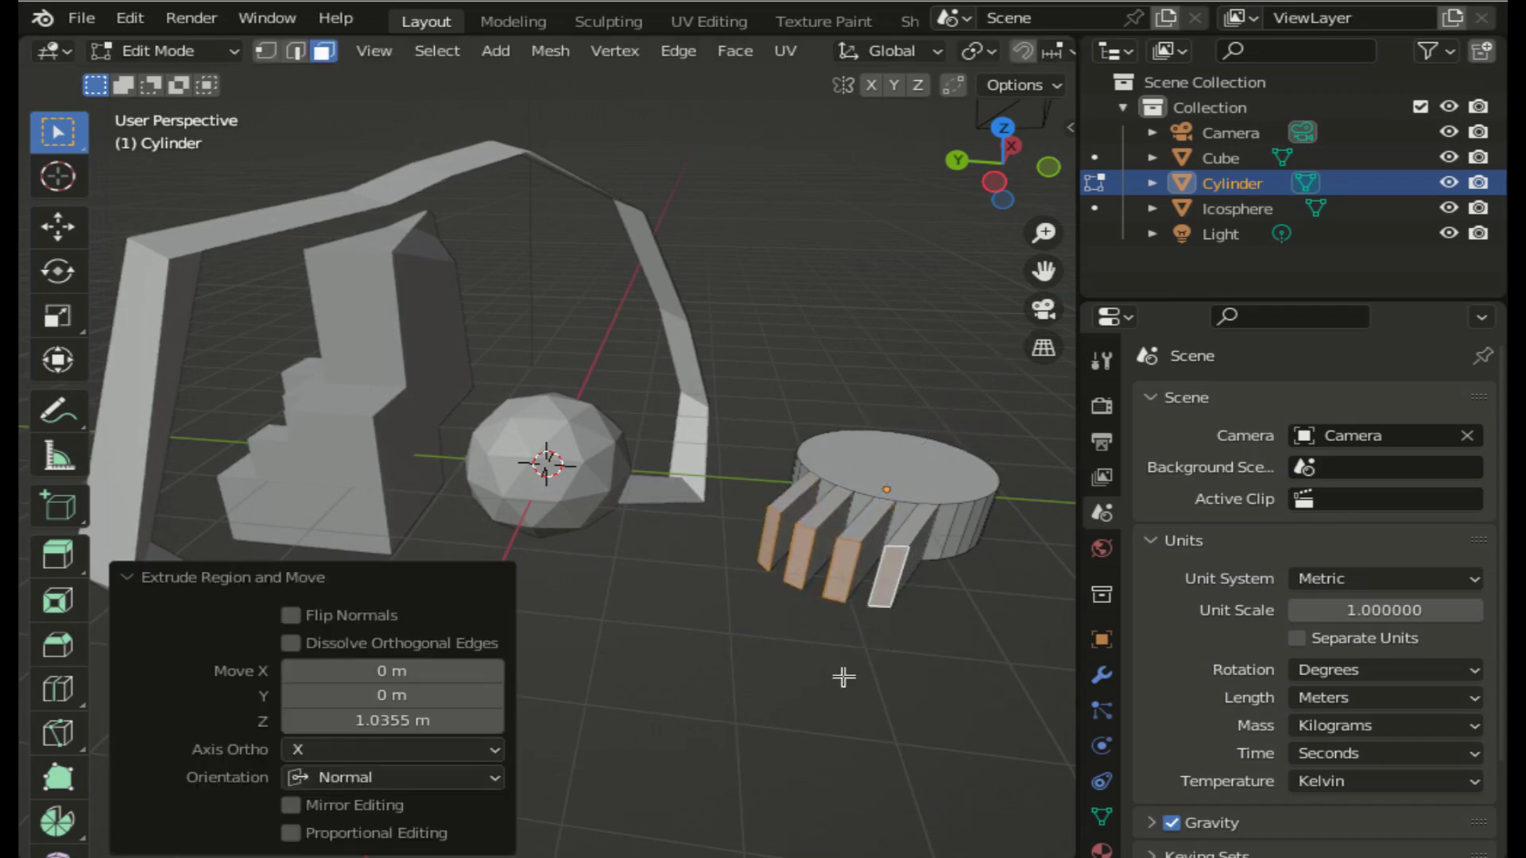
pyautogui.hotkey('ctrl', 'z')
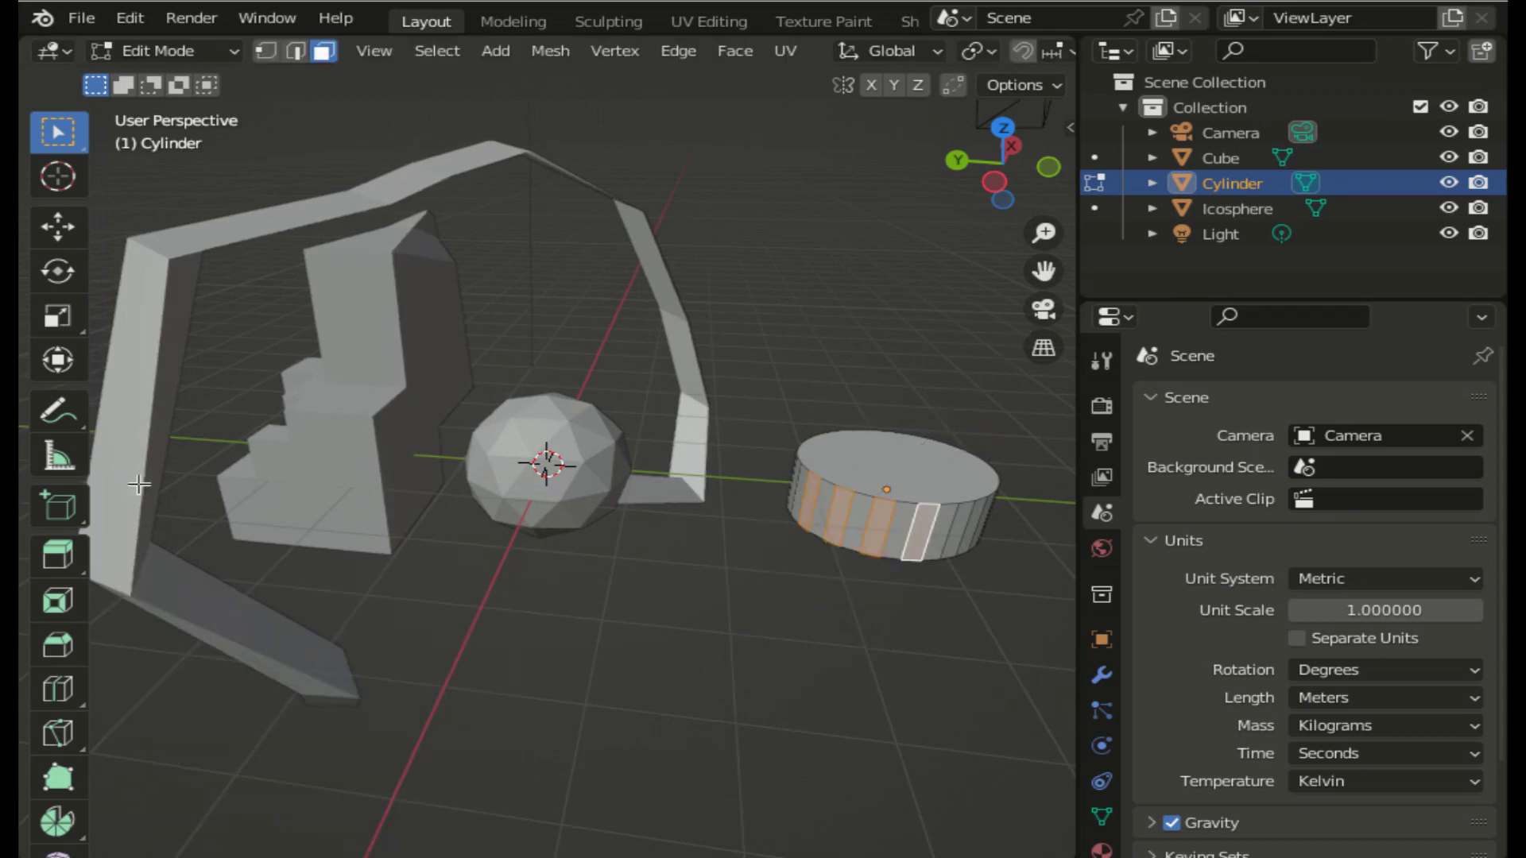
# - Use Extrude Individual to pull each of the four side faces out 0.853 m as prongs
pyautogui.click(63, 556)
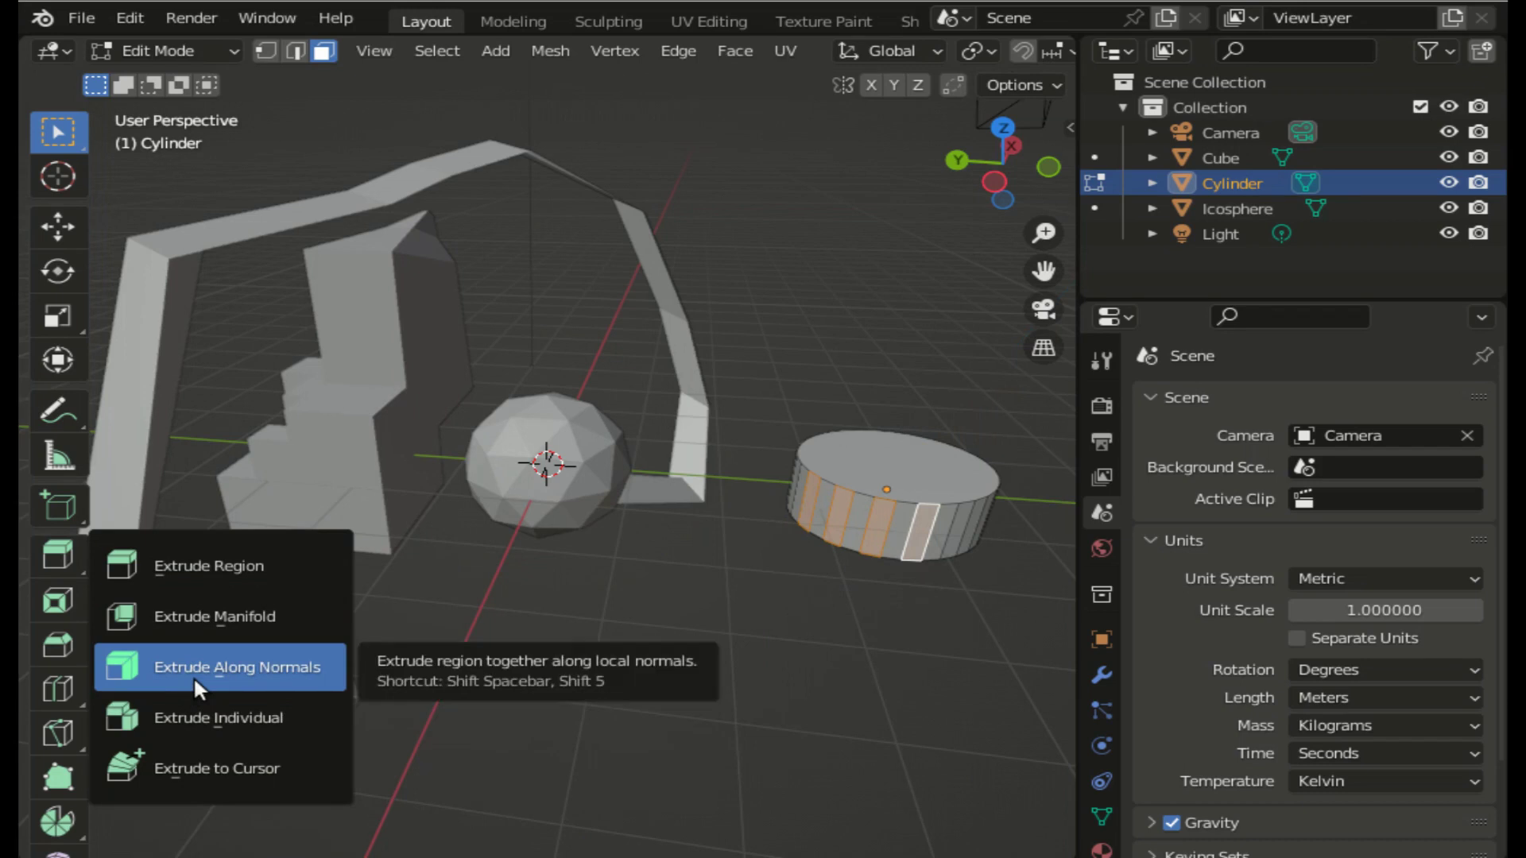
pyautogui.click(197, 713)
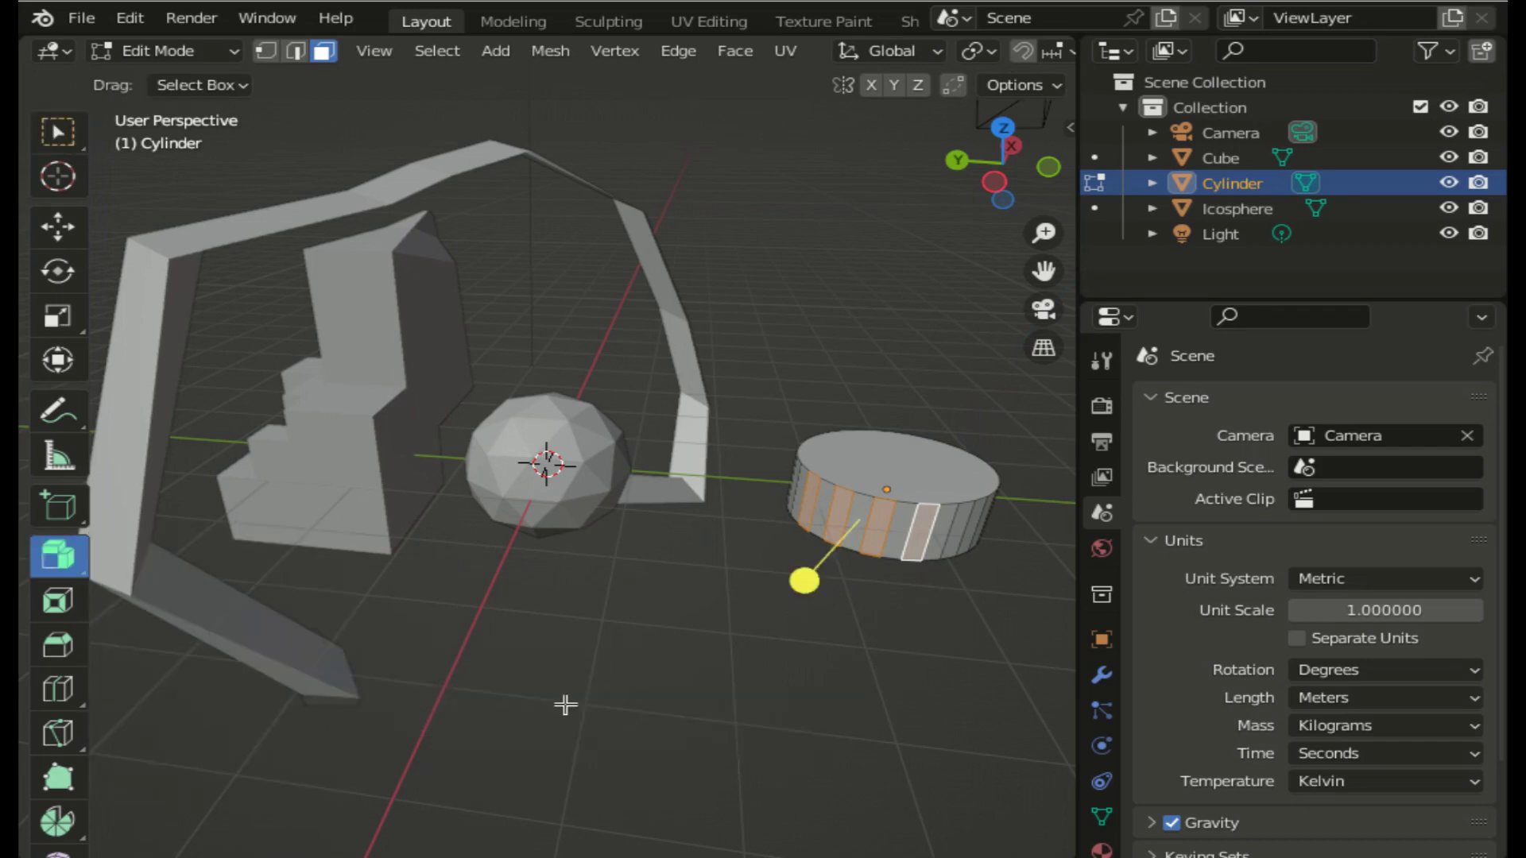
pyautogui.moveTo(799, 580)
pyautogui.mouseDown()
pyautogui.moveTo(843, 584)
pyautogui.moveTo(862, 551)
pyautogui.mouseUp()
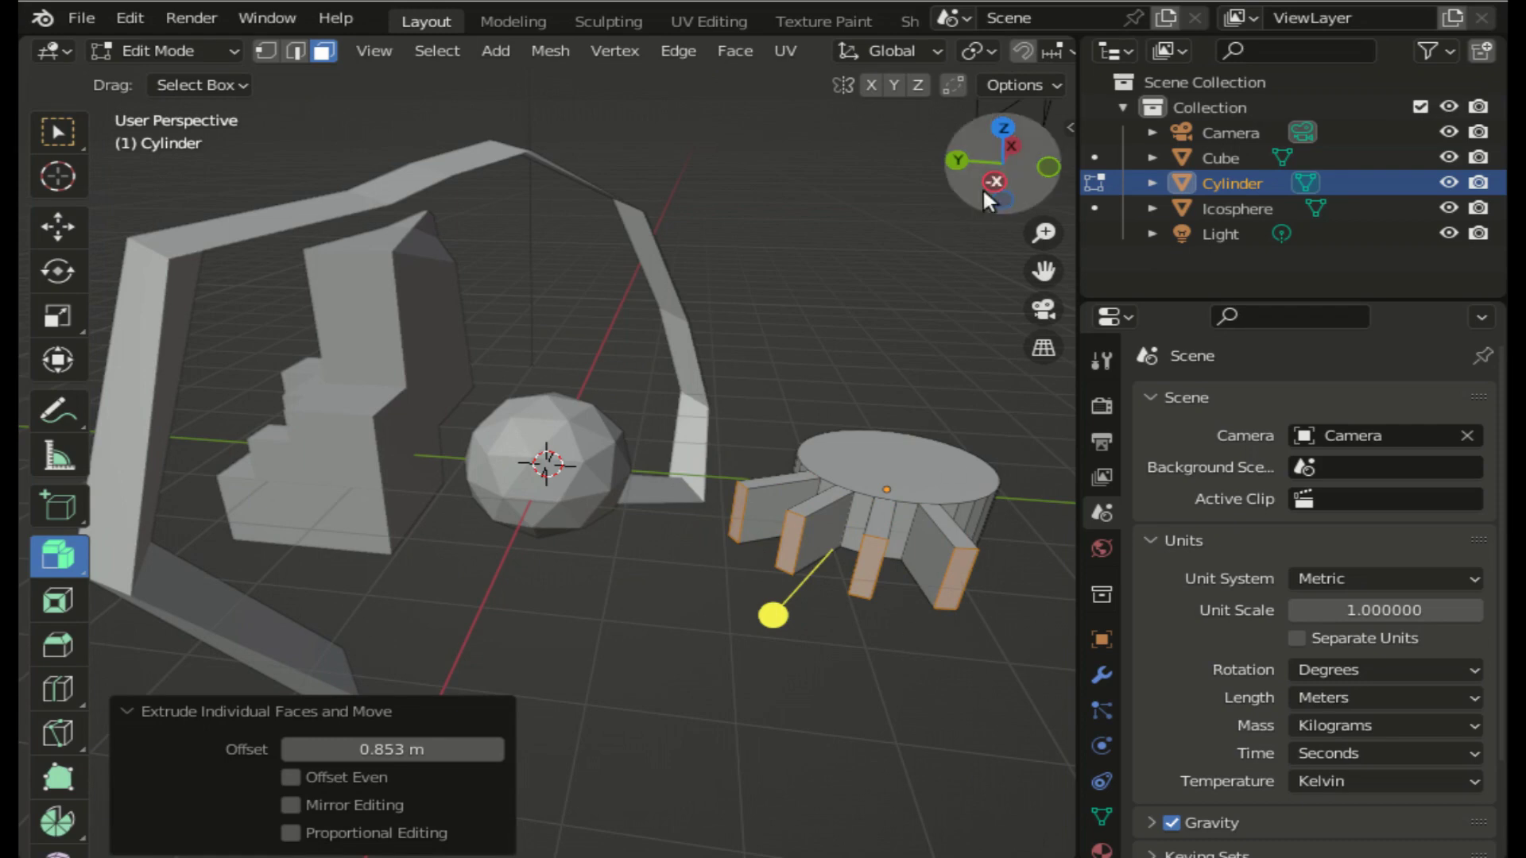
pyautogui.moveTo(990, 182); pyautogui.dragTo(906, 413)
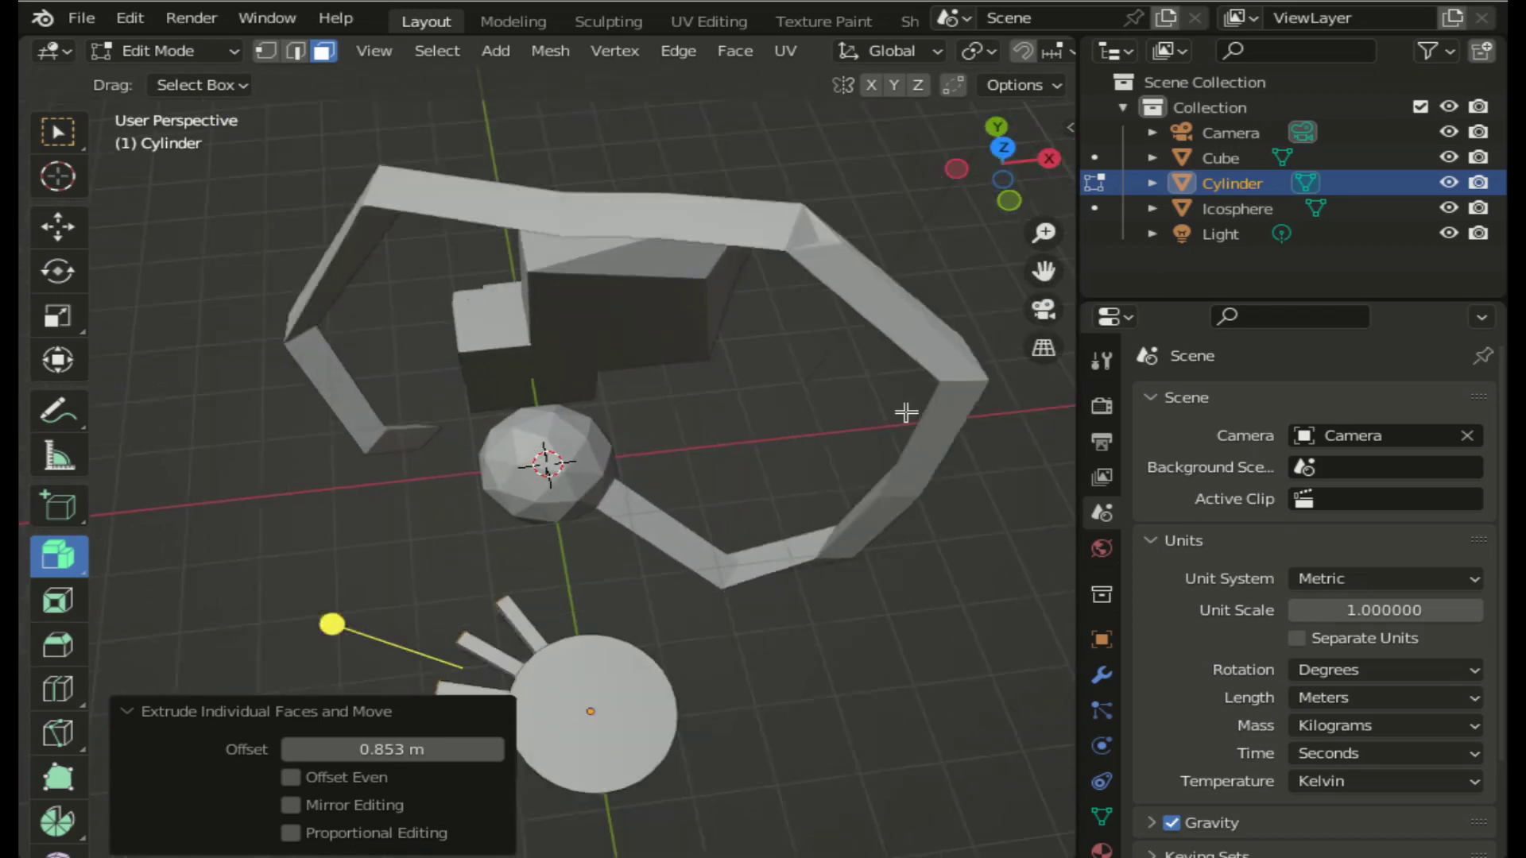
pyautogui.scroll(-3, 906, 412)
pyautogui.moveTo(1016, 207)
pyautogui.mouseDown()
pyautogui.moveTo(994, 187)
pyautogui.moveTo(1003, 170)
pyautogui.mouseUp()
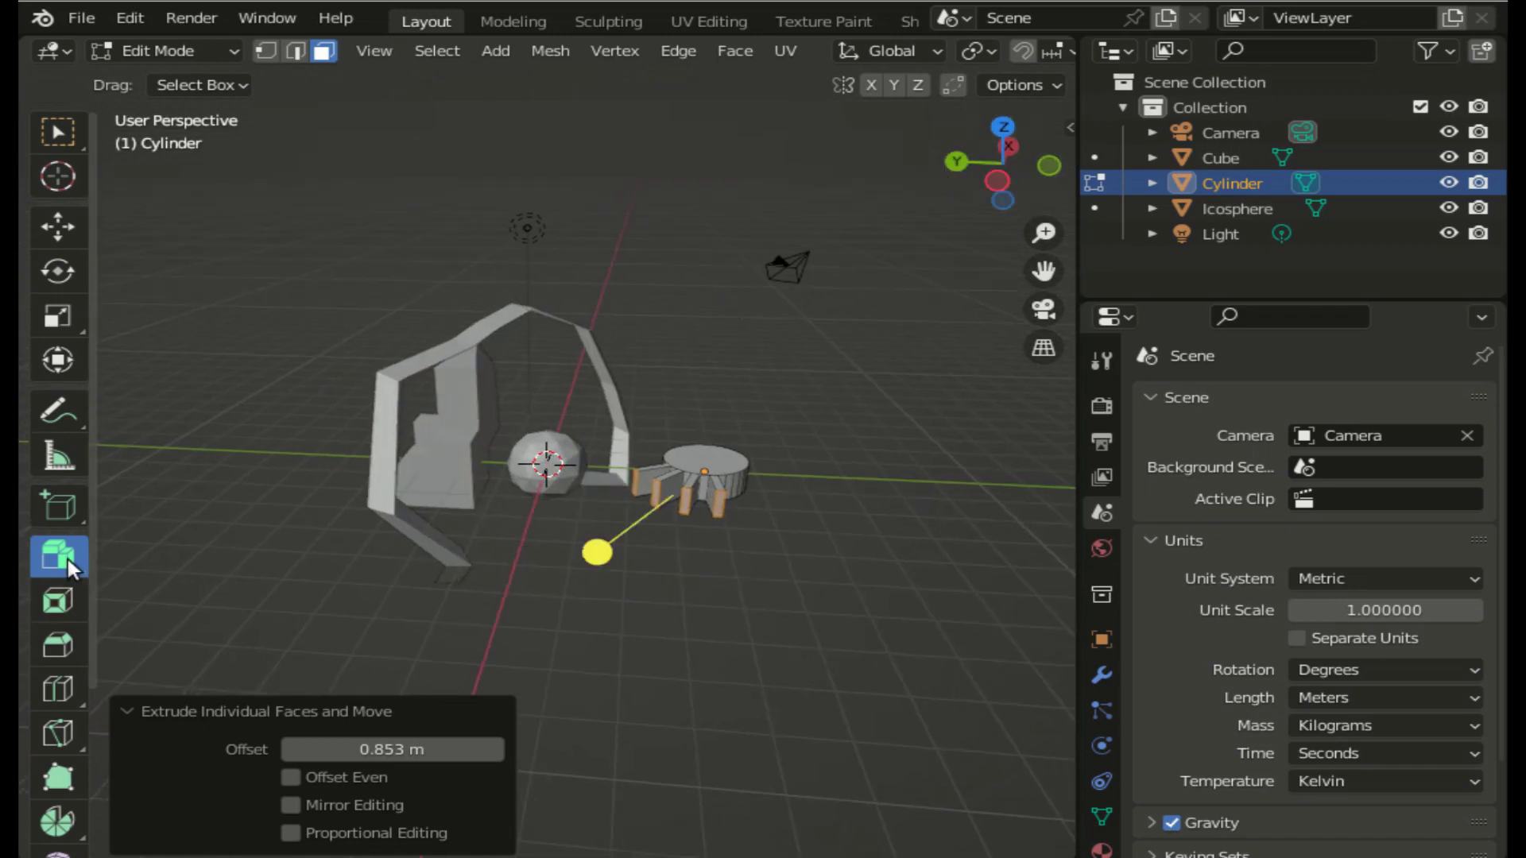
pyautogui.moveTo(69, 559); pyautogui.dragTo(168, 663)
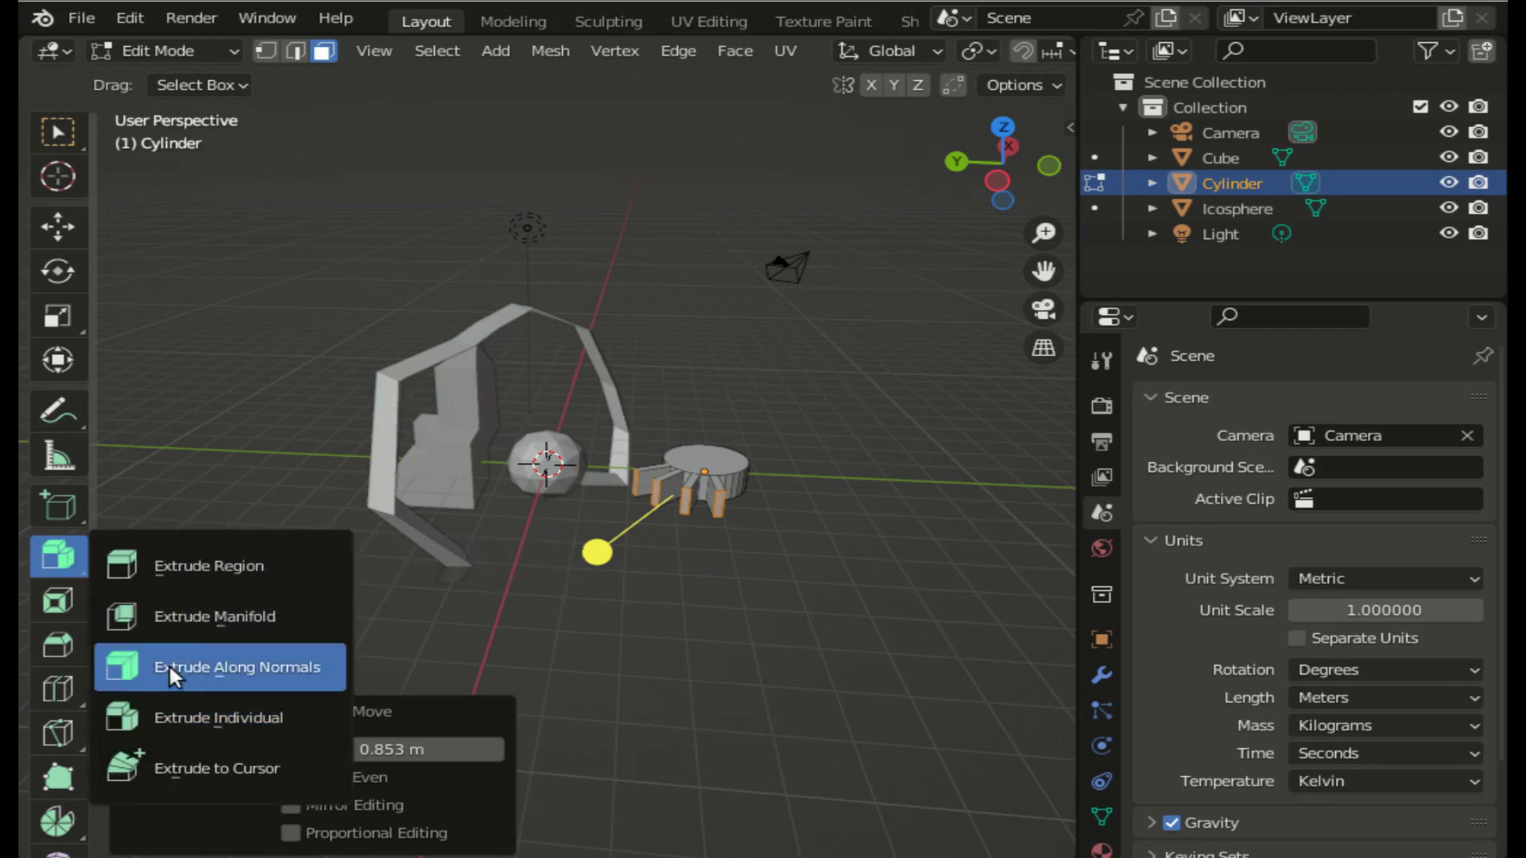
# - Extrude the cylinder's end faces out to the right and raise them into tall walls
pyautogui.click(220, 763)
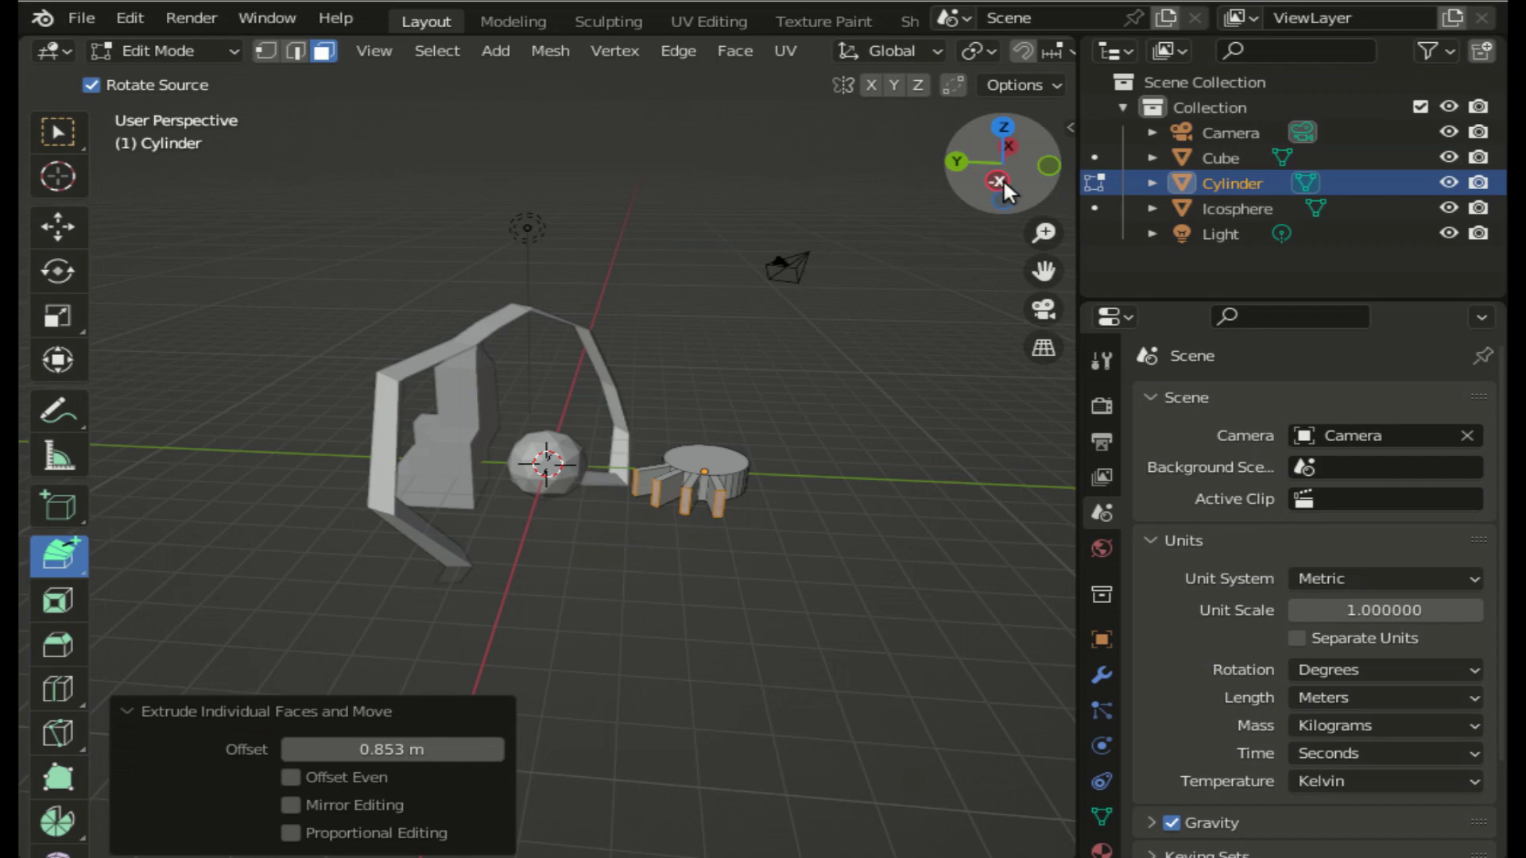
pyautogui.moveTo(1003, 179); pyautogui.dragTo(680, 296)
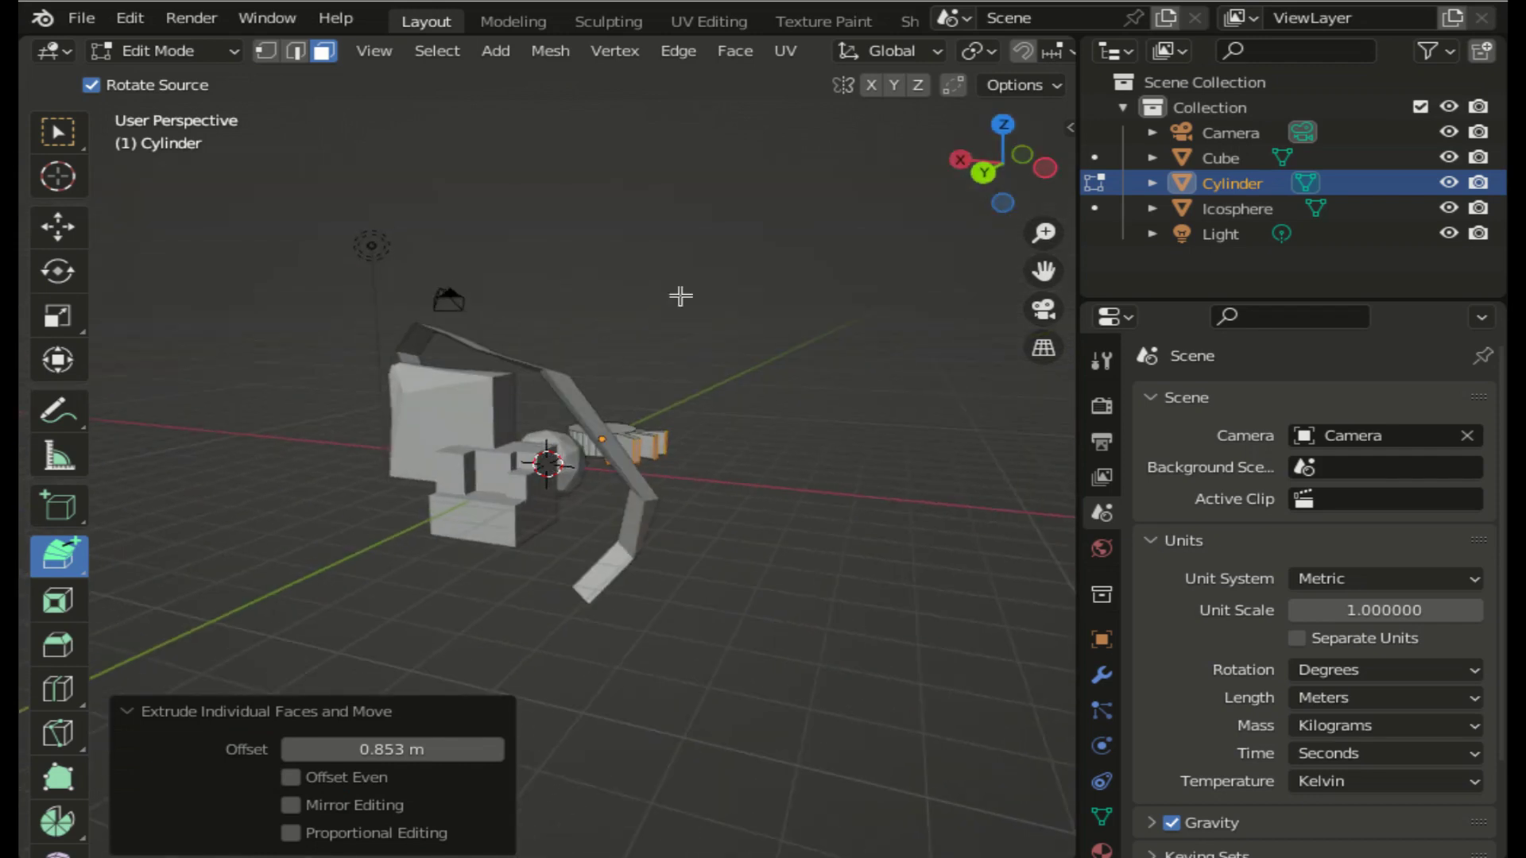
pyautogui.click(444, 474)
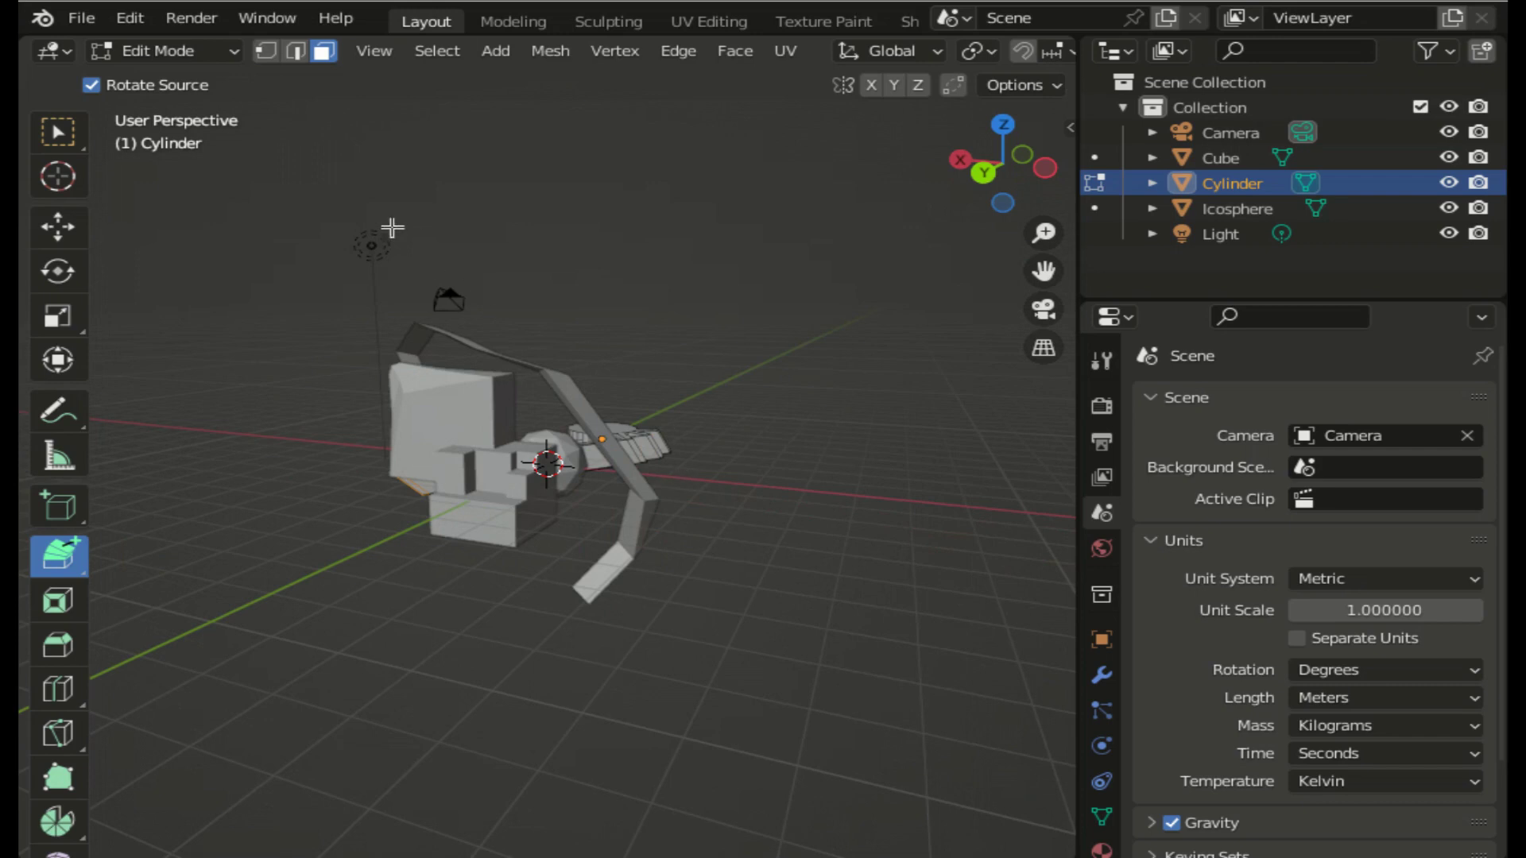
pyautogui.moveTo(983, 173); pyautogui.dragTo(914, 239)
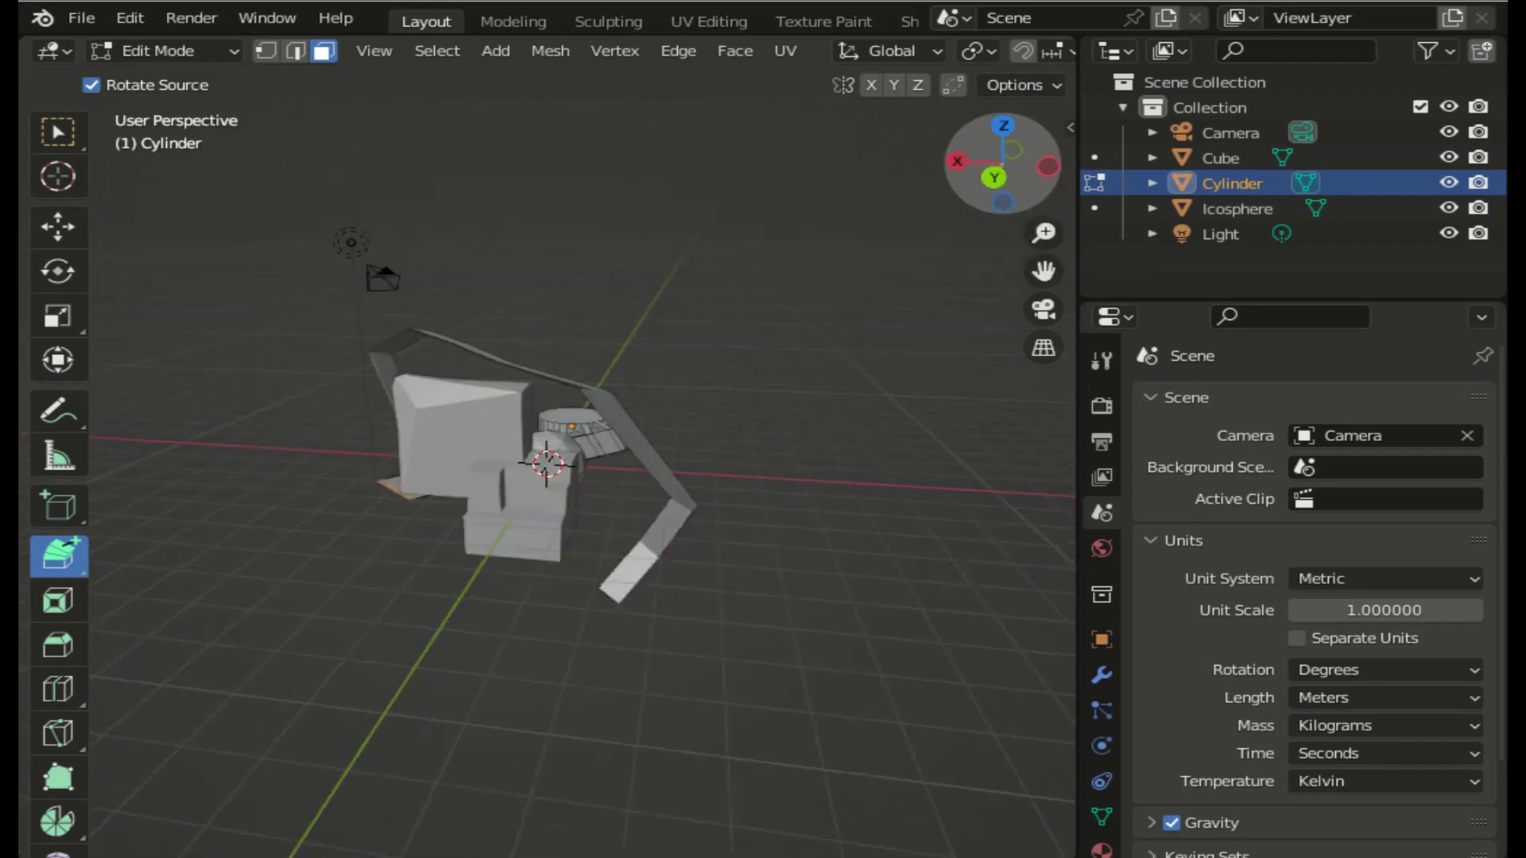
pyautogui.moveTo(1003, 162); pyautogui.dragTo(986, 191)
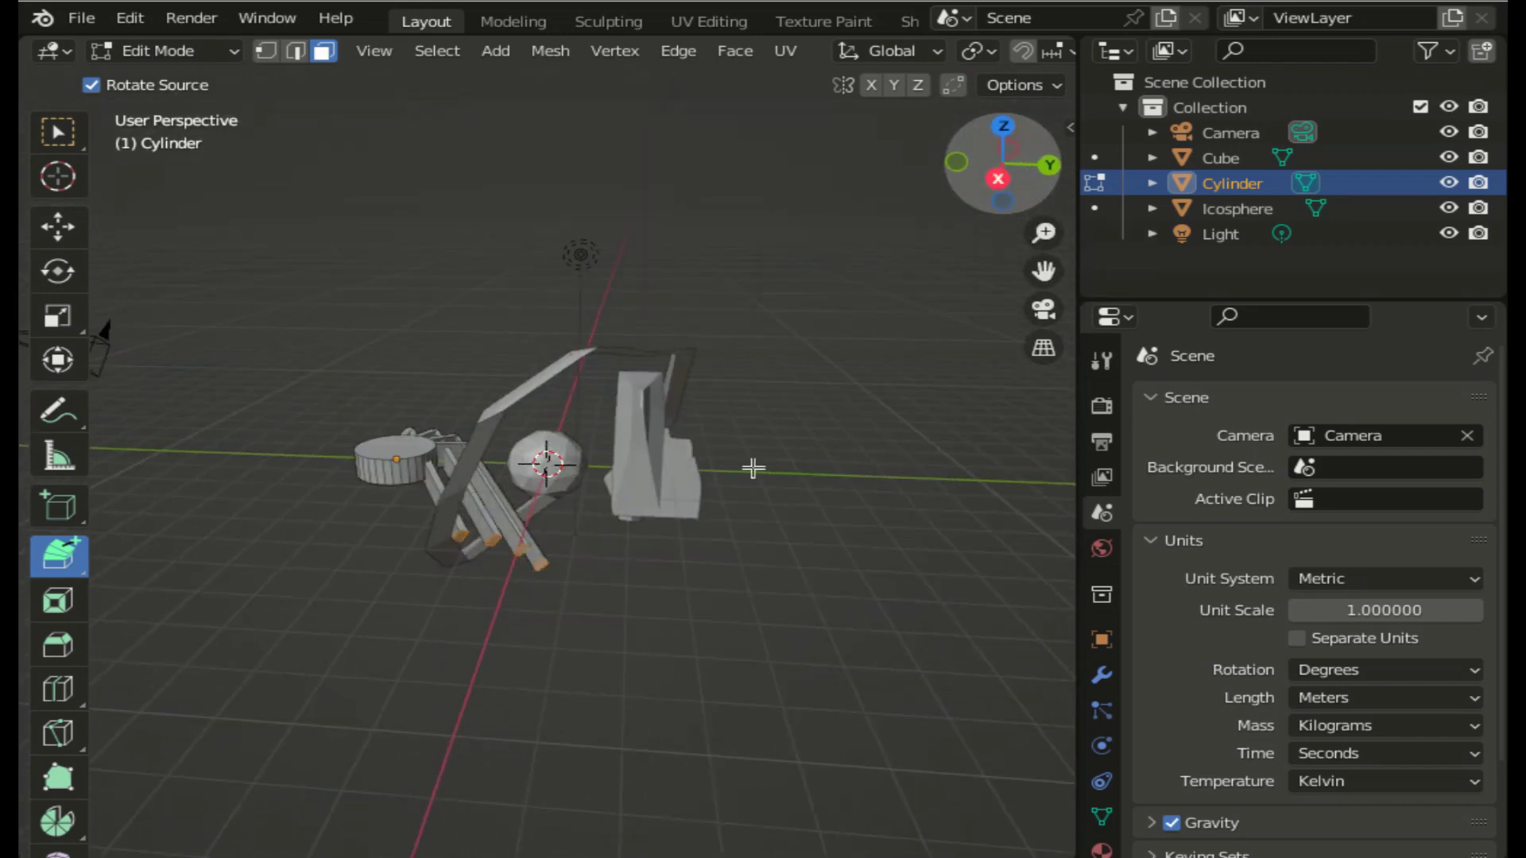
pyautogui.moveTo(610, 604)
pyautogui.mouseDown()
pyautogui.moveTo(794, 558)
pyautogui.moveTo(842, 446)
pyautogui.mouseUp()
pyautogui.moveTo(817, 345); pyautogui.dragTo(817, 342)
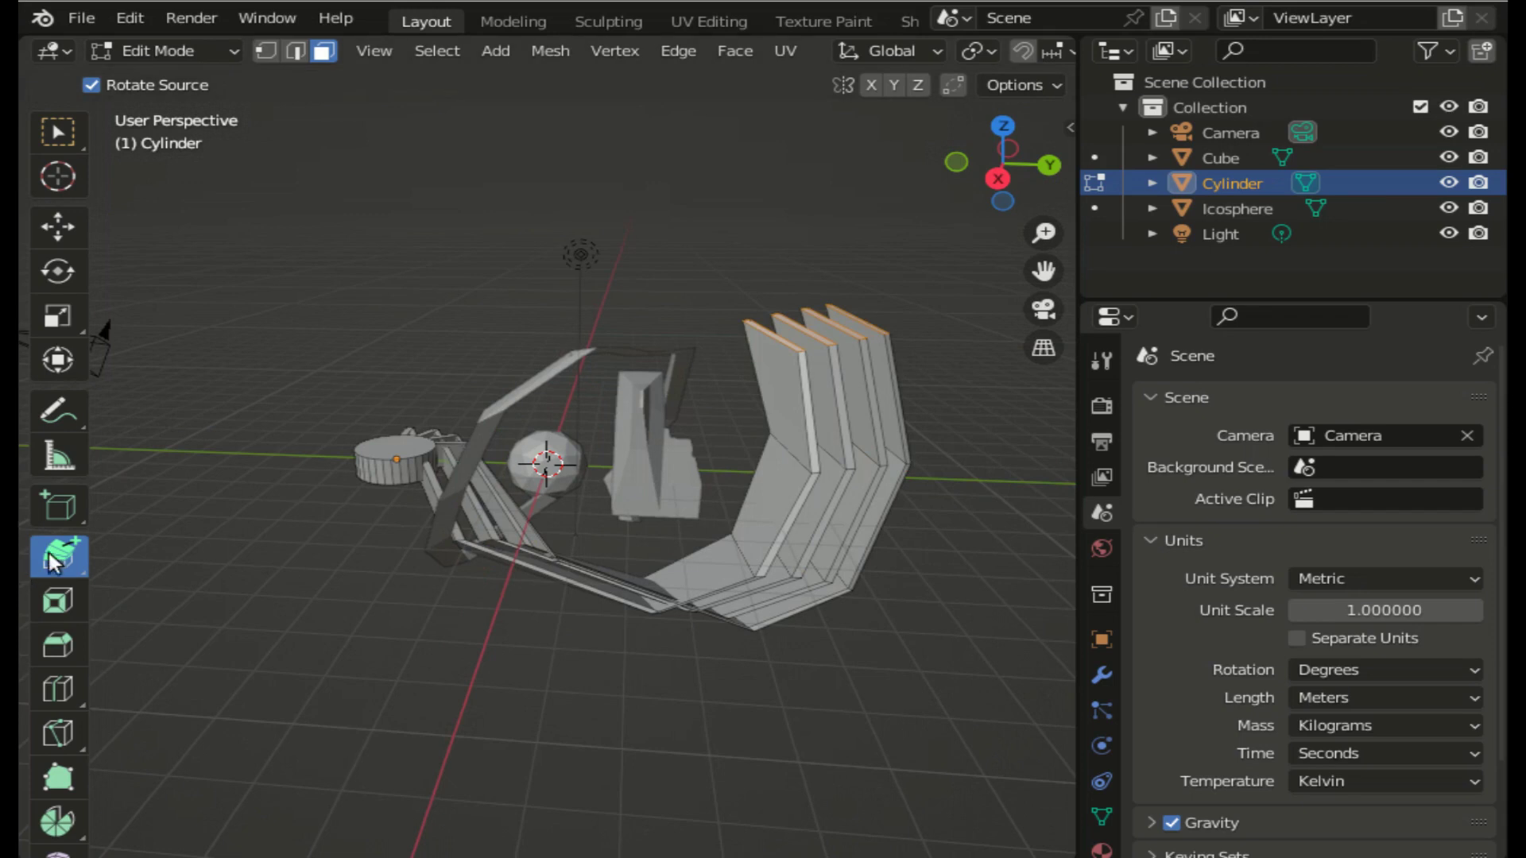
# - Use Extrude to Cursor to extend the walls through three clicked points into an arch
pyautogui.moveTo(58, 554); pyautogui.dragTo(141, 547)
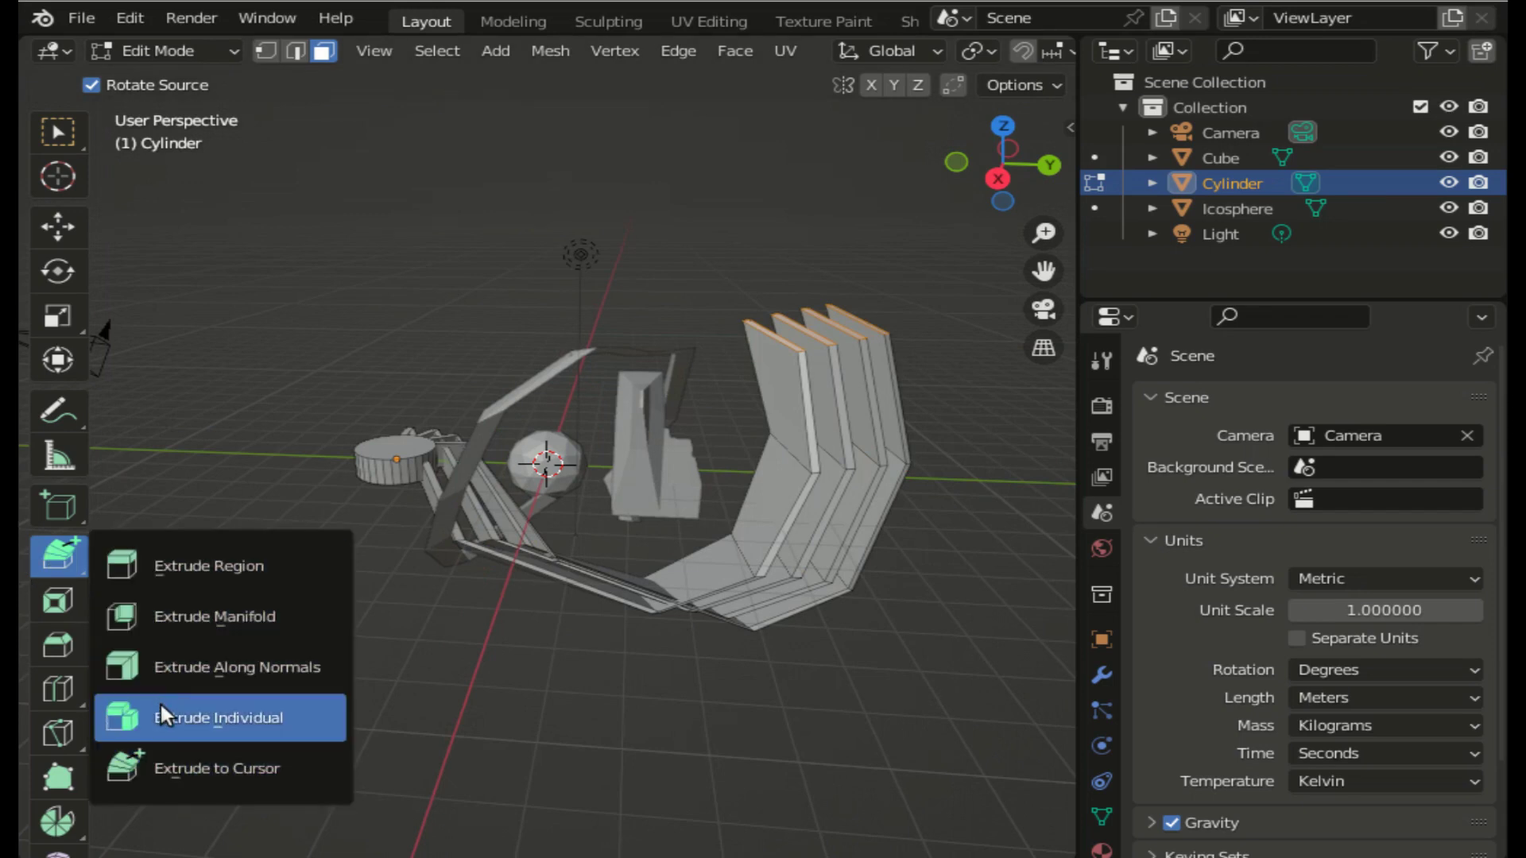
pyautogui.click(183, 752)
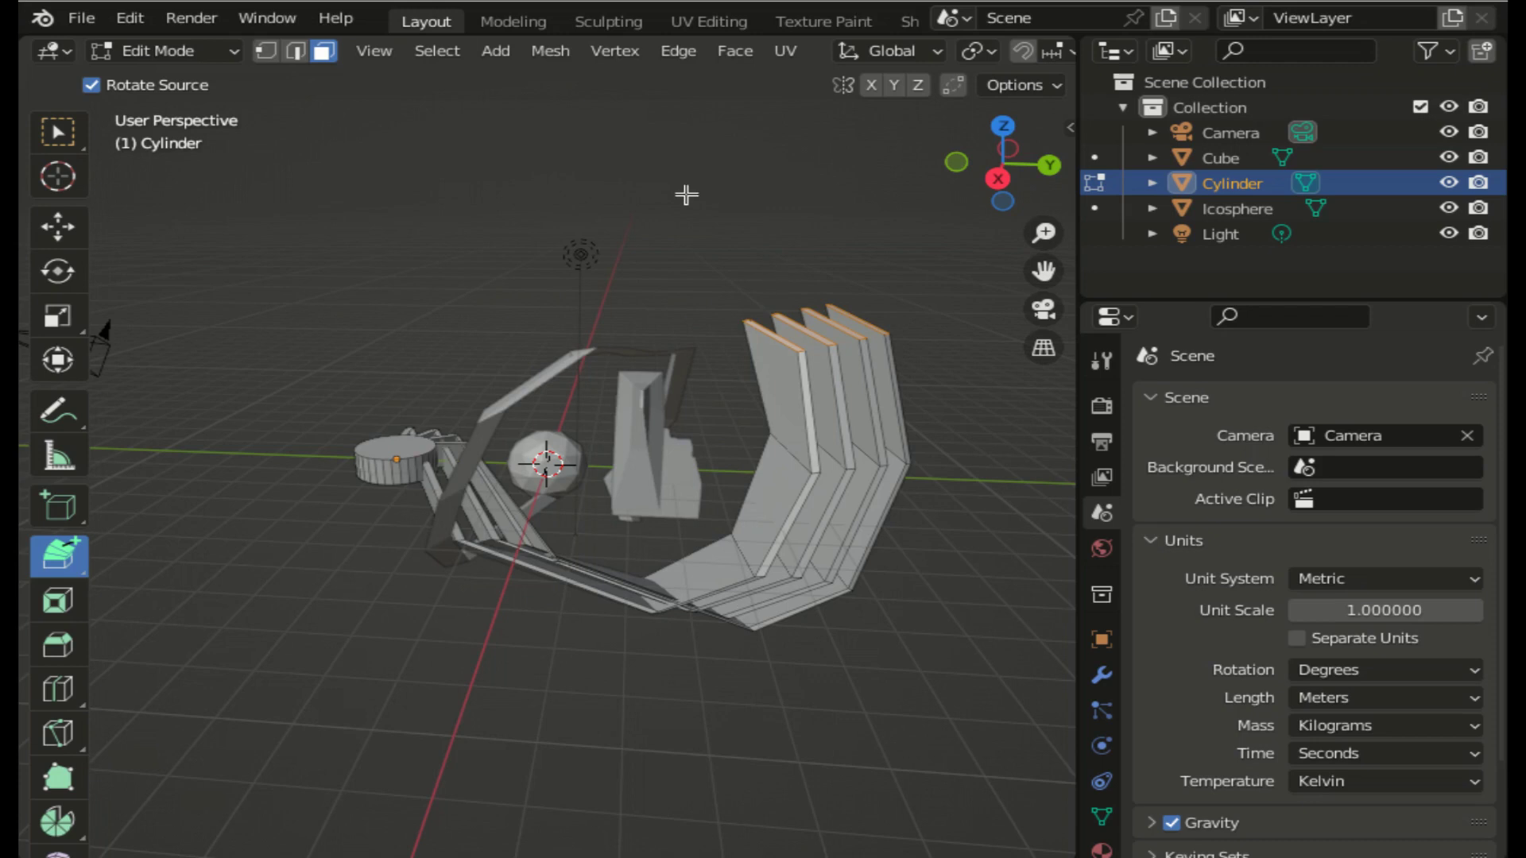
pyautogui.click(686, 195)
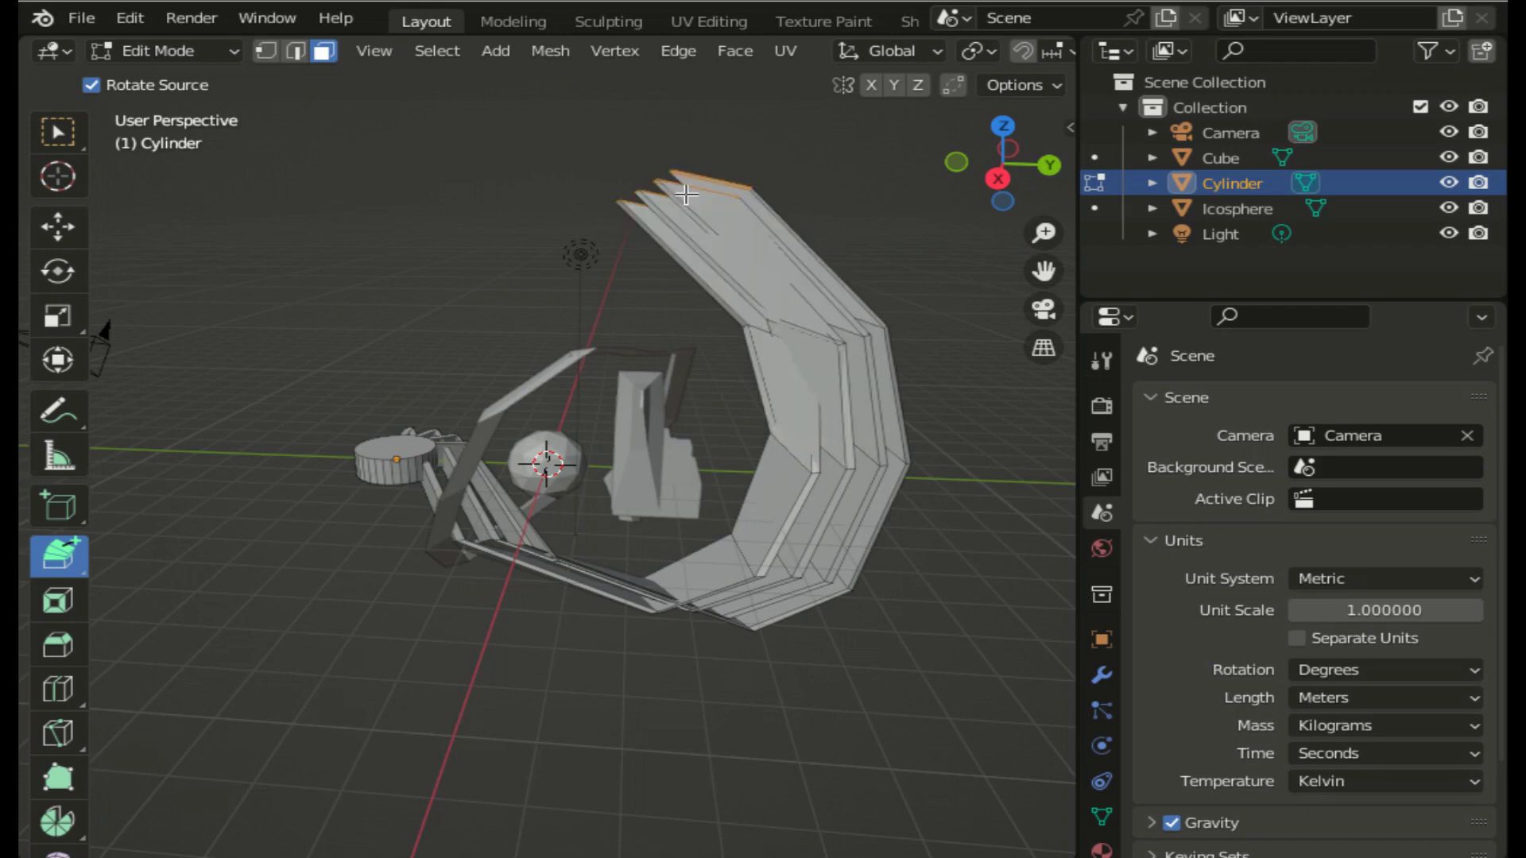
pyautogui.click(451, 203)
pyautogui.click(284, 338)
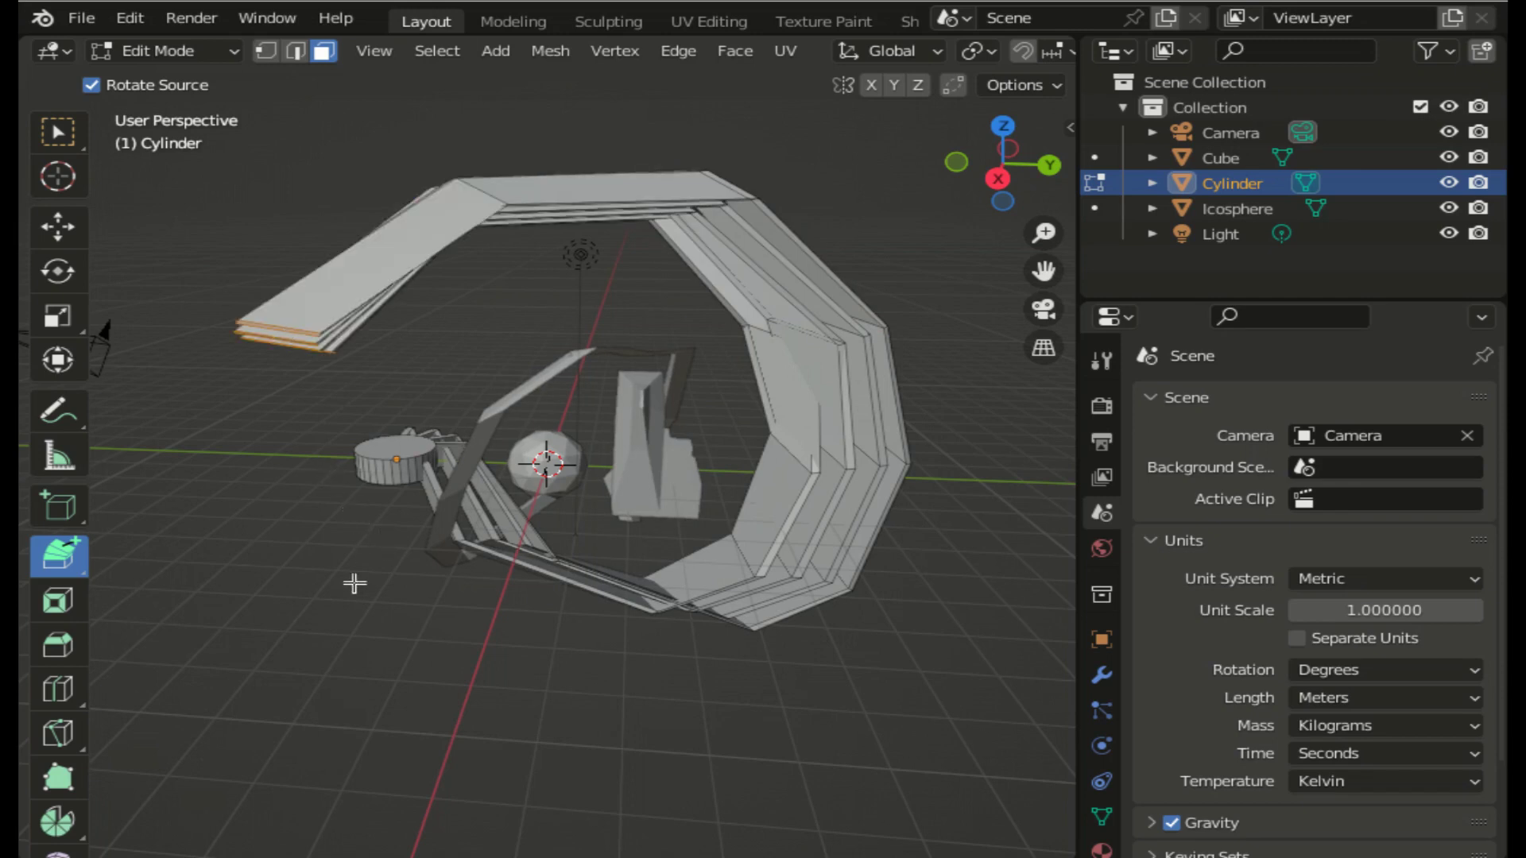
pyautogui.moveTo(1003, 165)
pyautogui.mouseDown()
pyautogui.moveTo(979, 181)
pyautogui.moveTo(952, 355)
pyautogui.mouseUp()
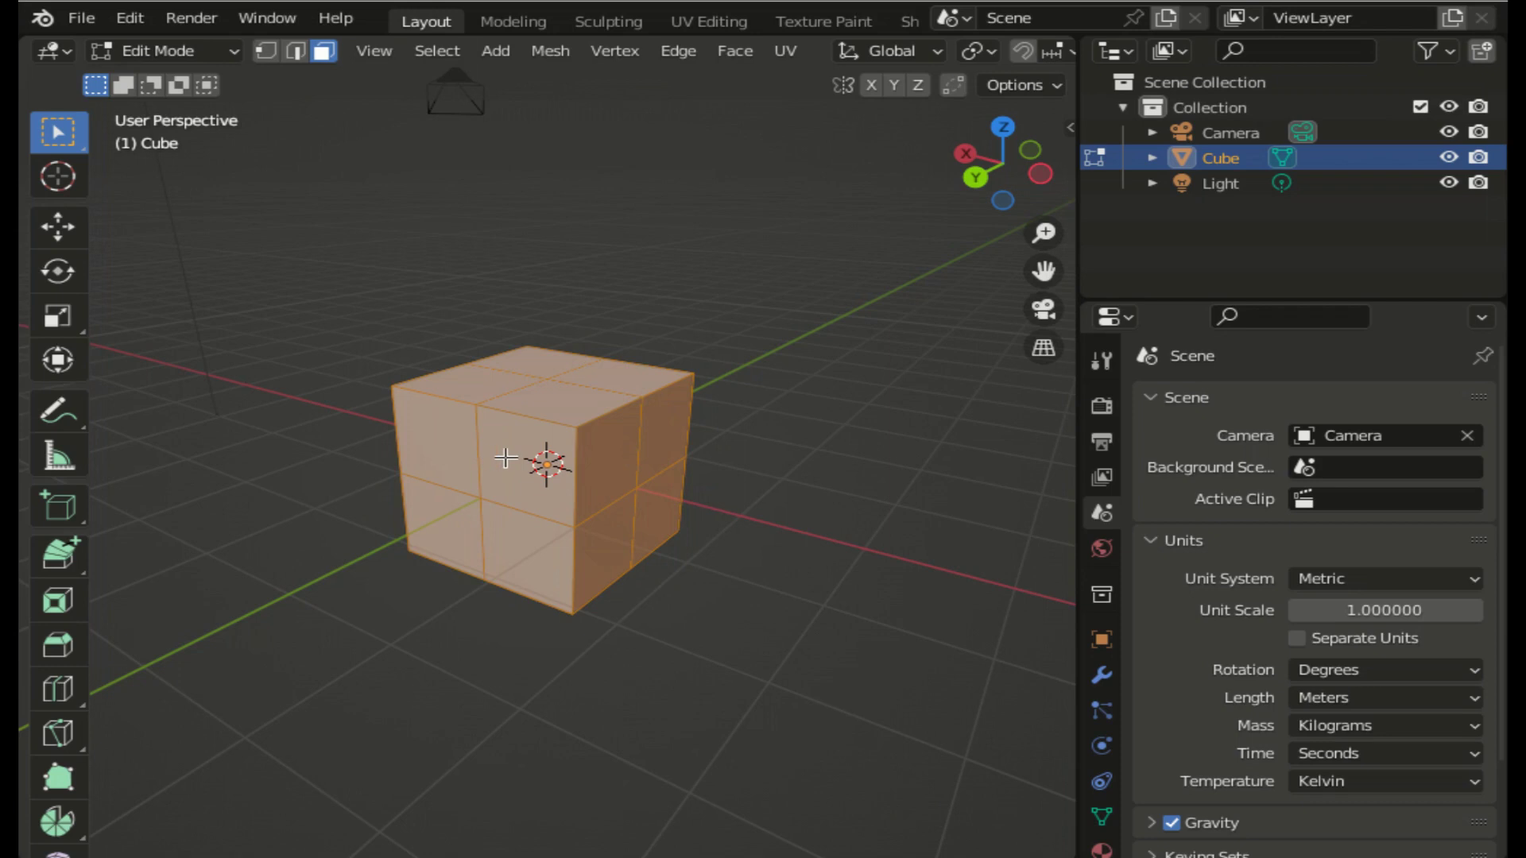
# - Inset a single upper front face of the subdivided cube by 0.2675 m
pyautogui.click(506, 458)
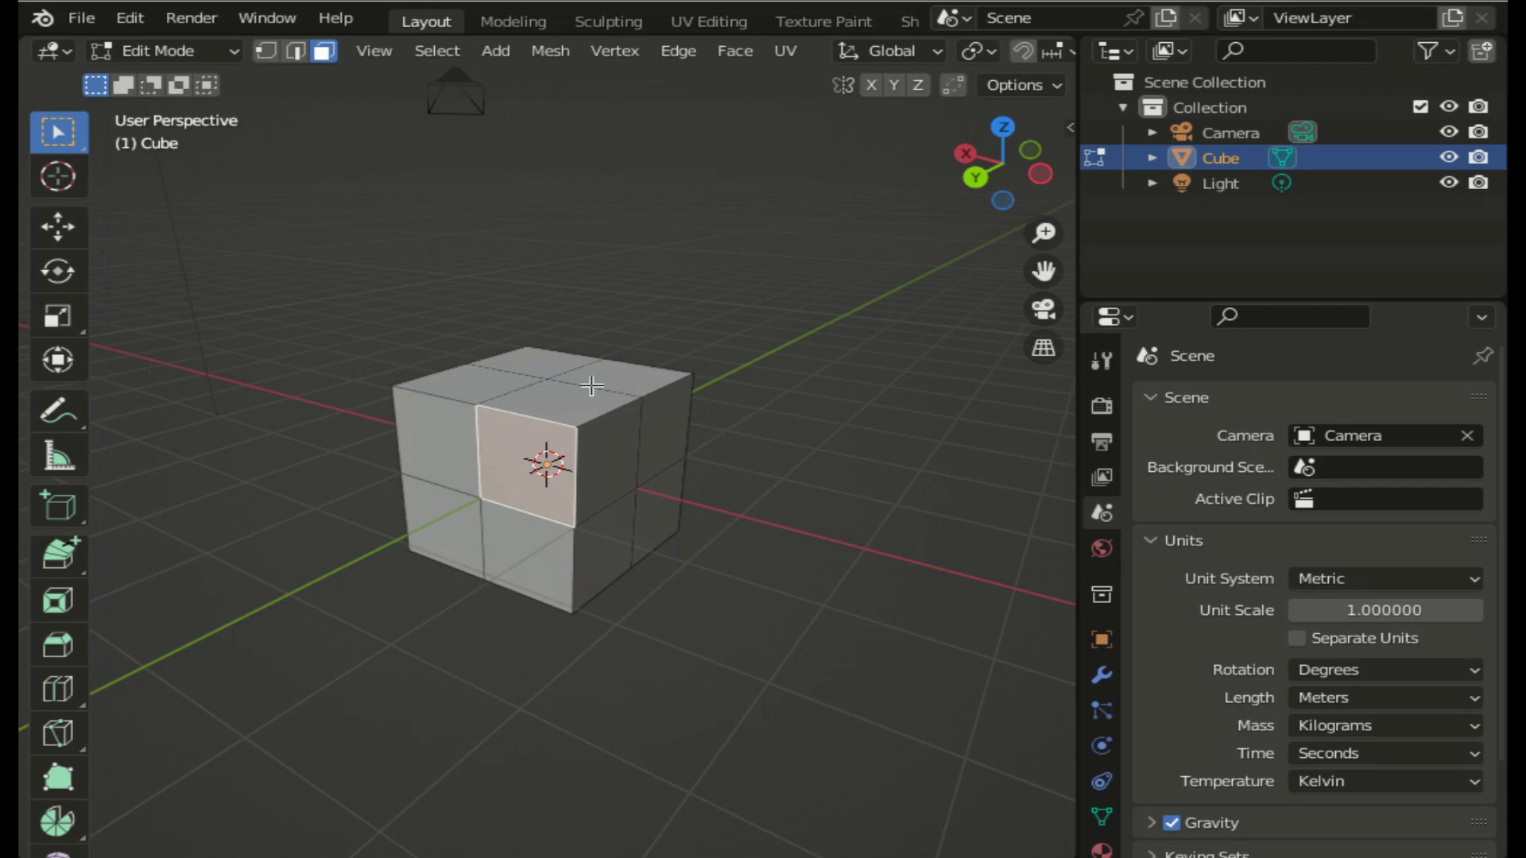
pyautogui.press('i')
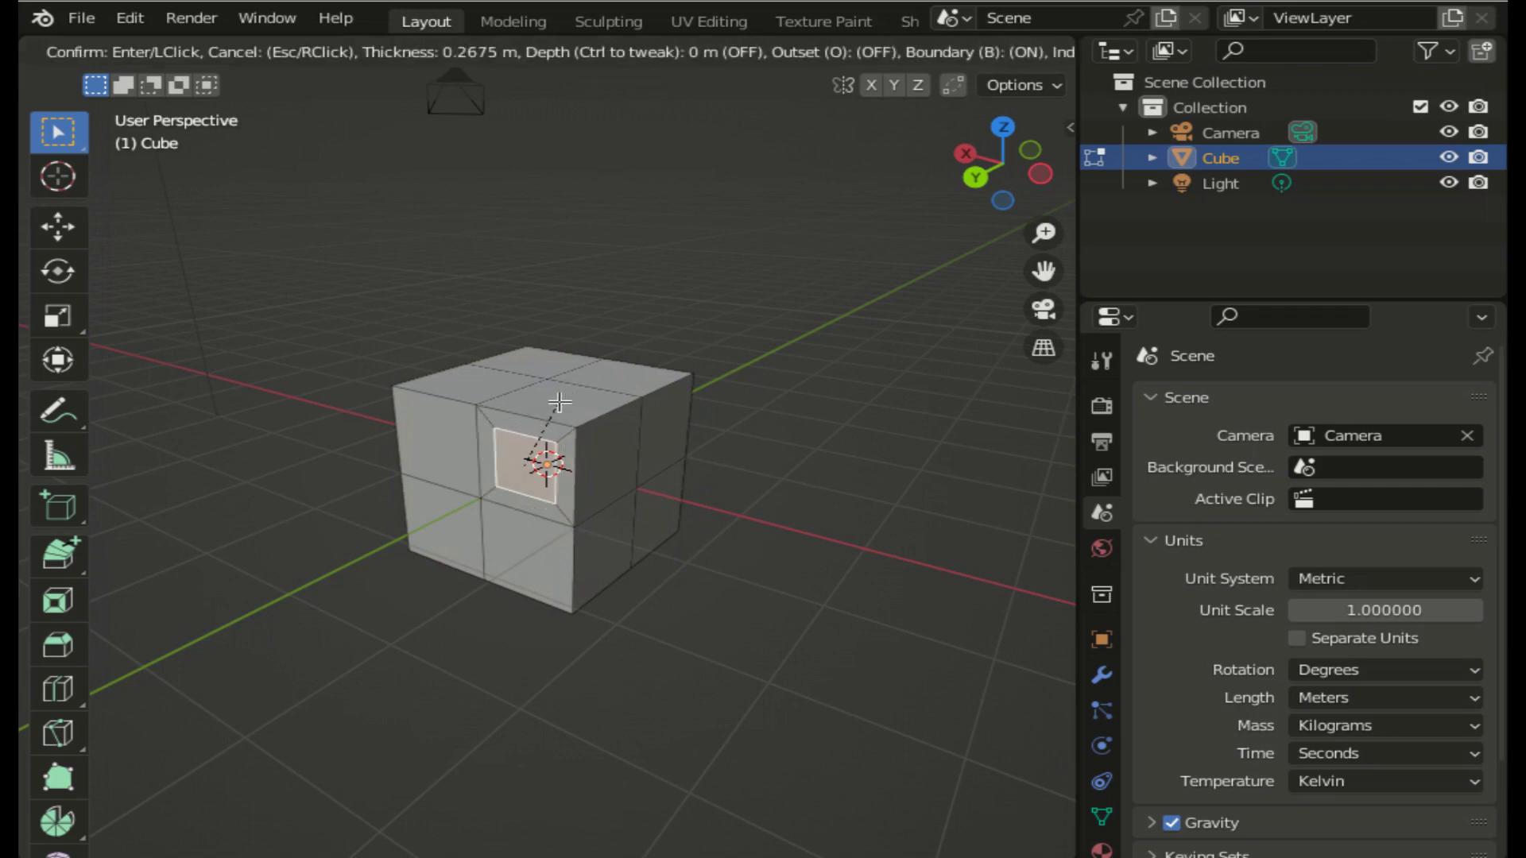
pyautogui.click(559, 403)
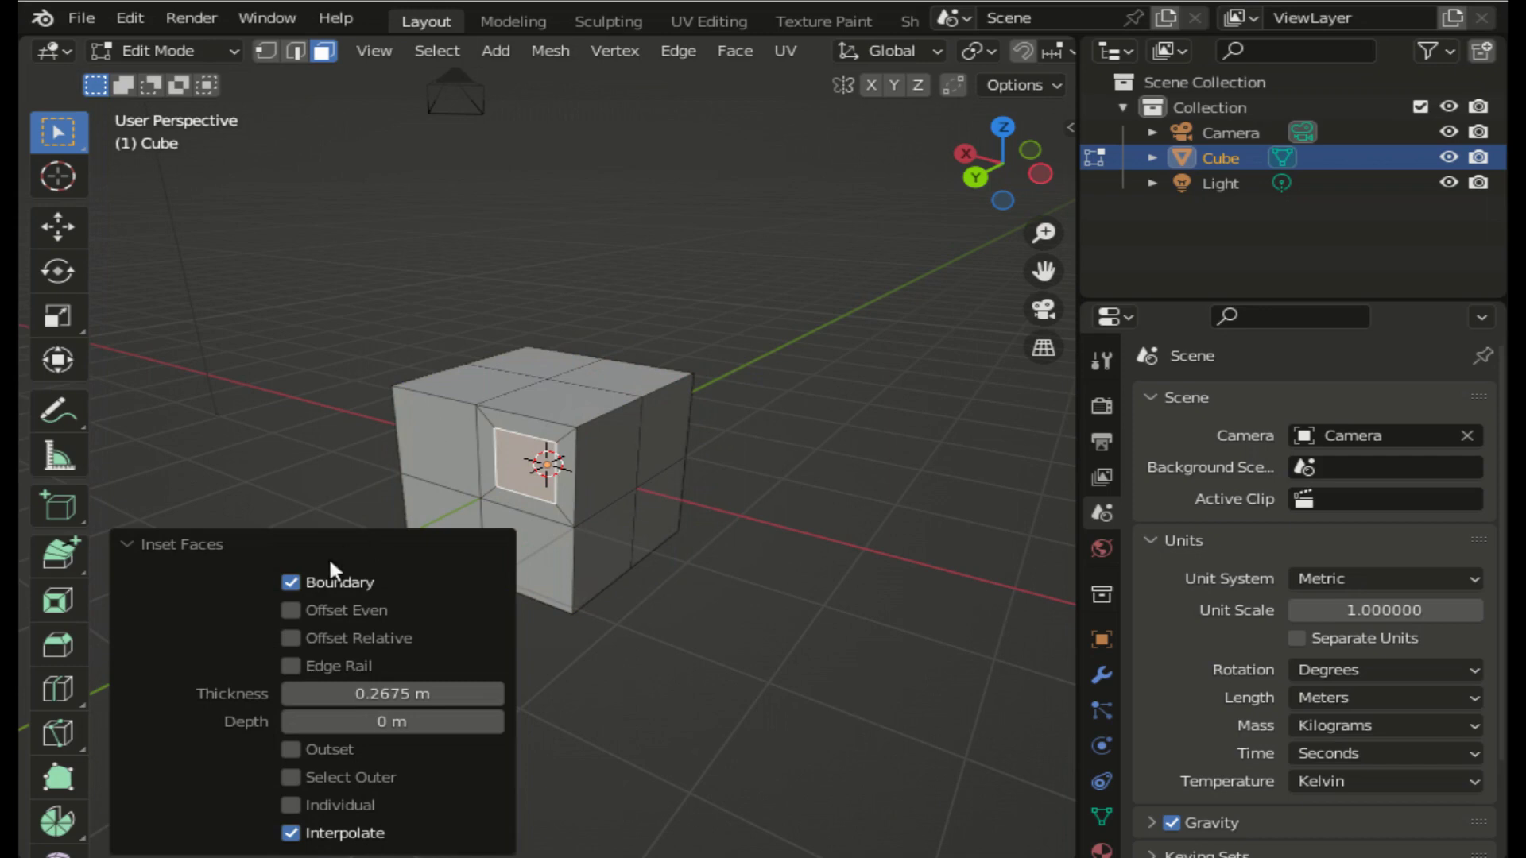
# - Compare Offset Even, Offset Relative and Select Outer inset options, leave them off, and deselect
pyautogui.click(290, 610)
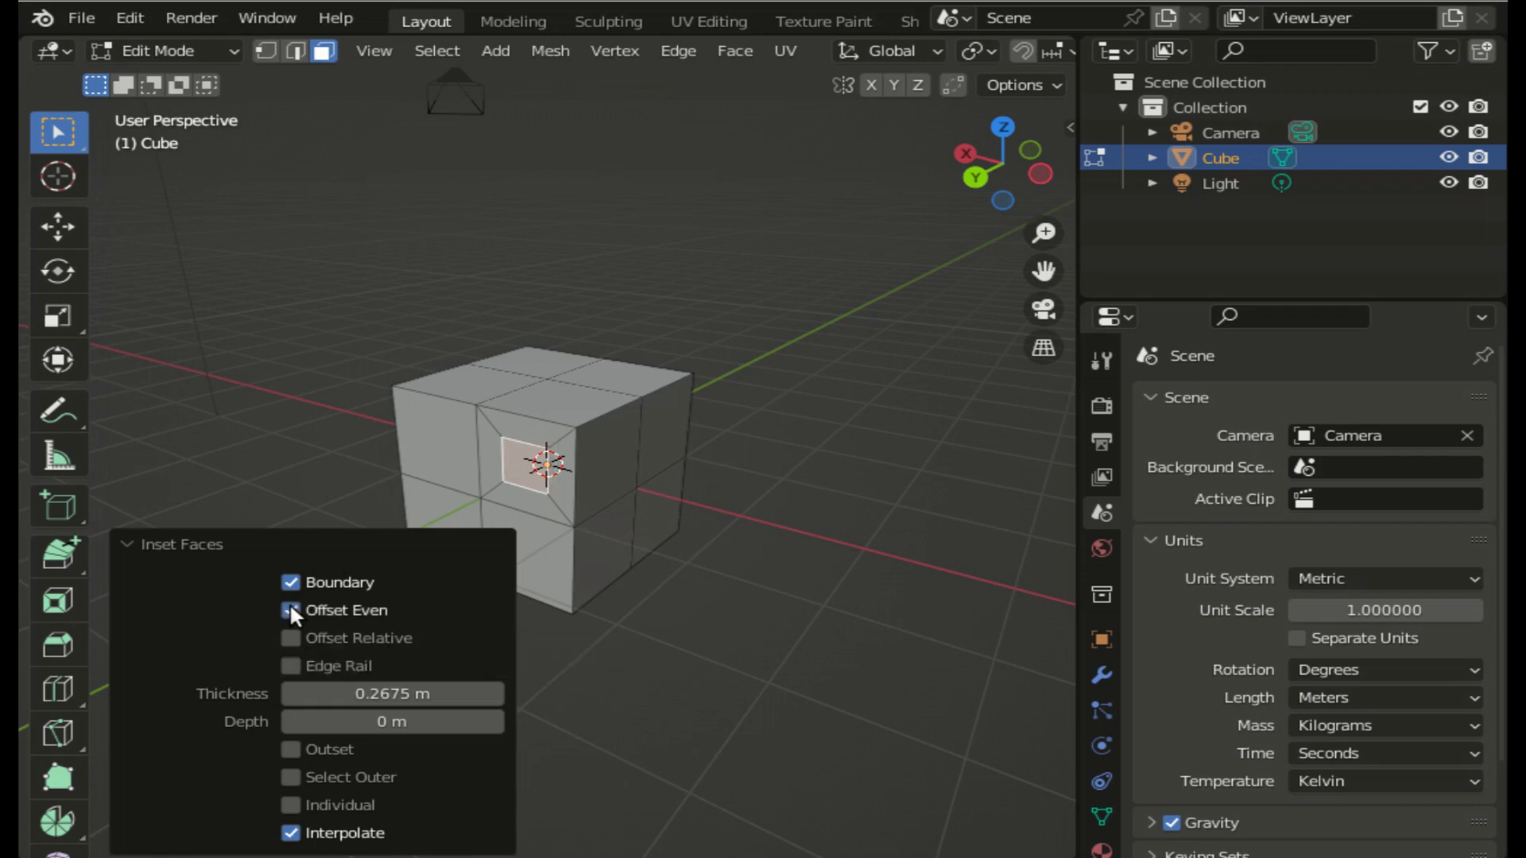
pyautogui.click(289, 609)
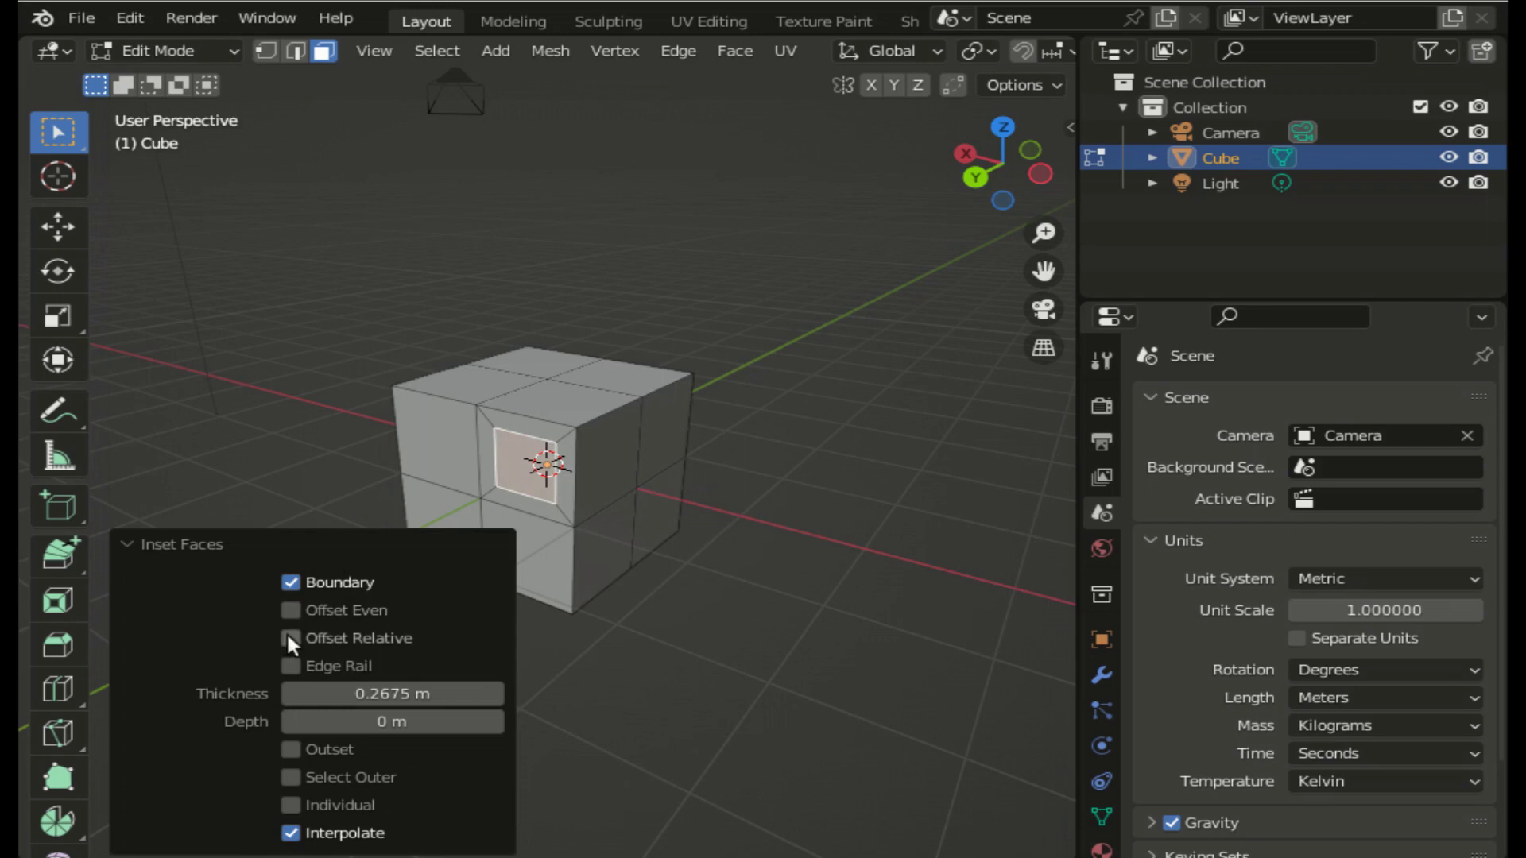
pyautogui.click(291, 638)
pyautogui.click(291, 609)
pyautogui.click(291, 609)
pyautogui.click(291, 637)
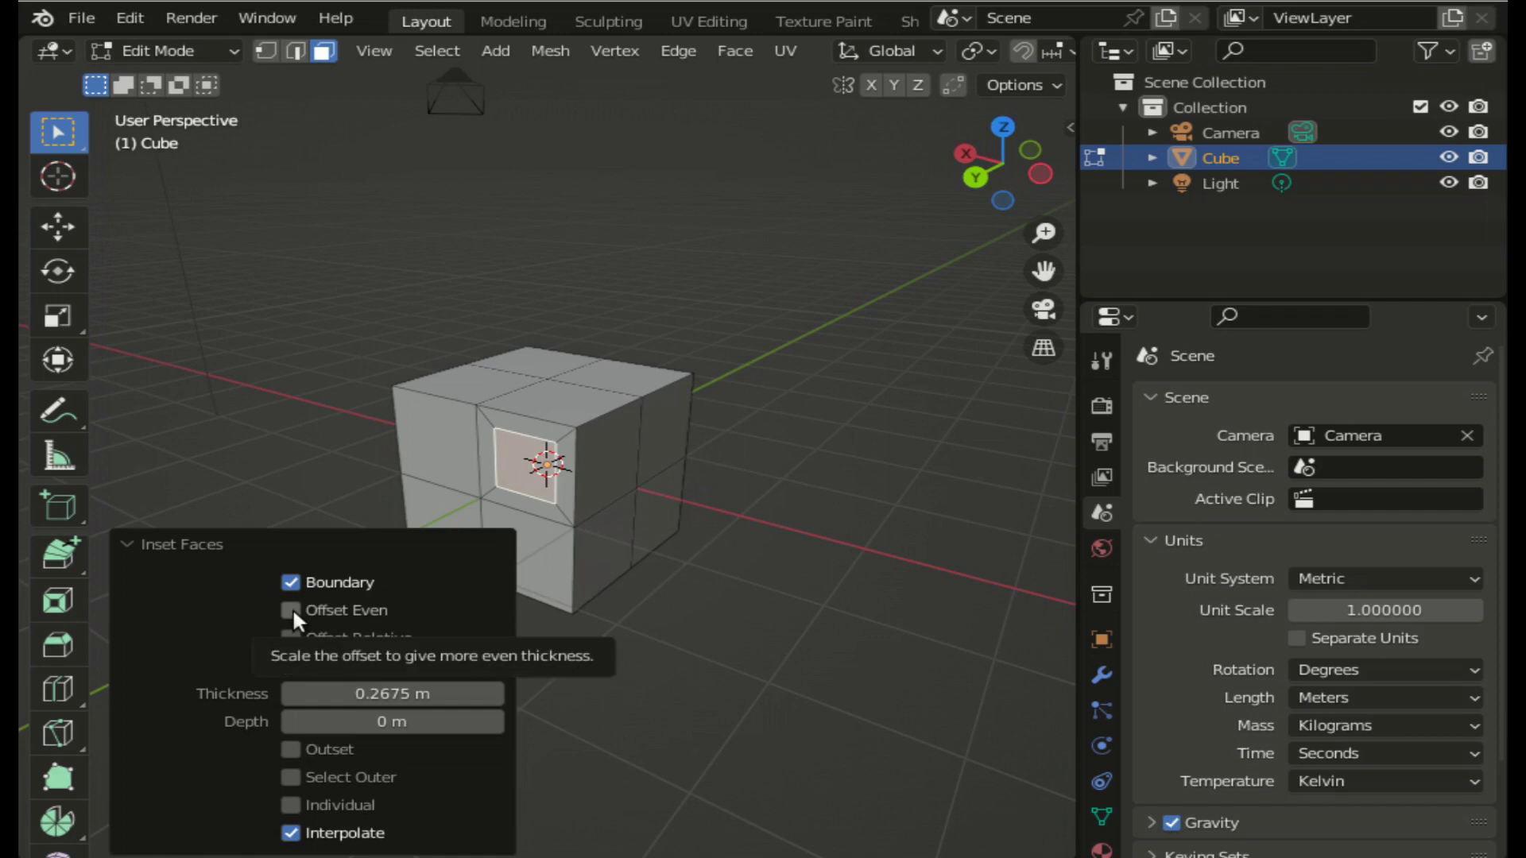
pyautogui.click(291, 610)
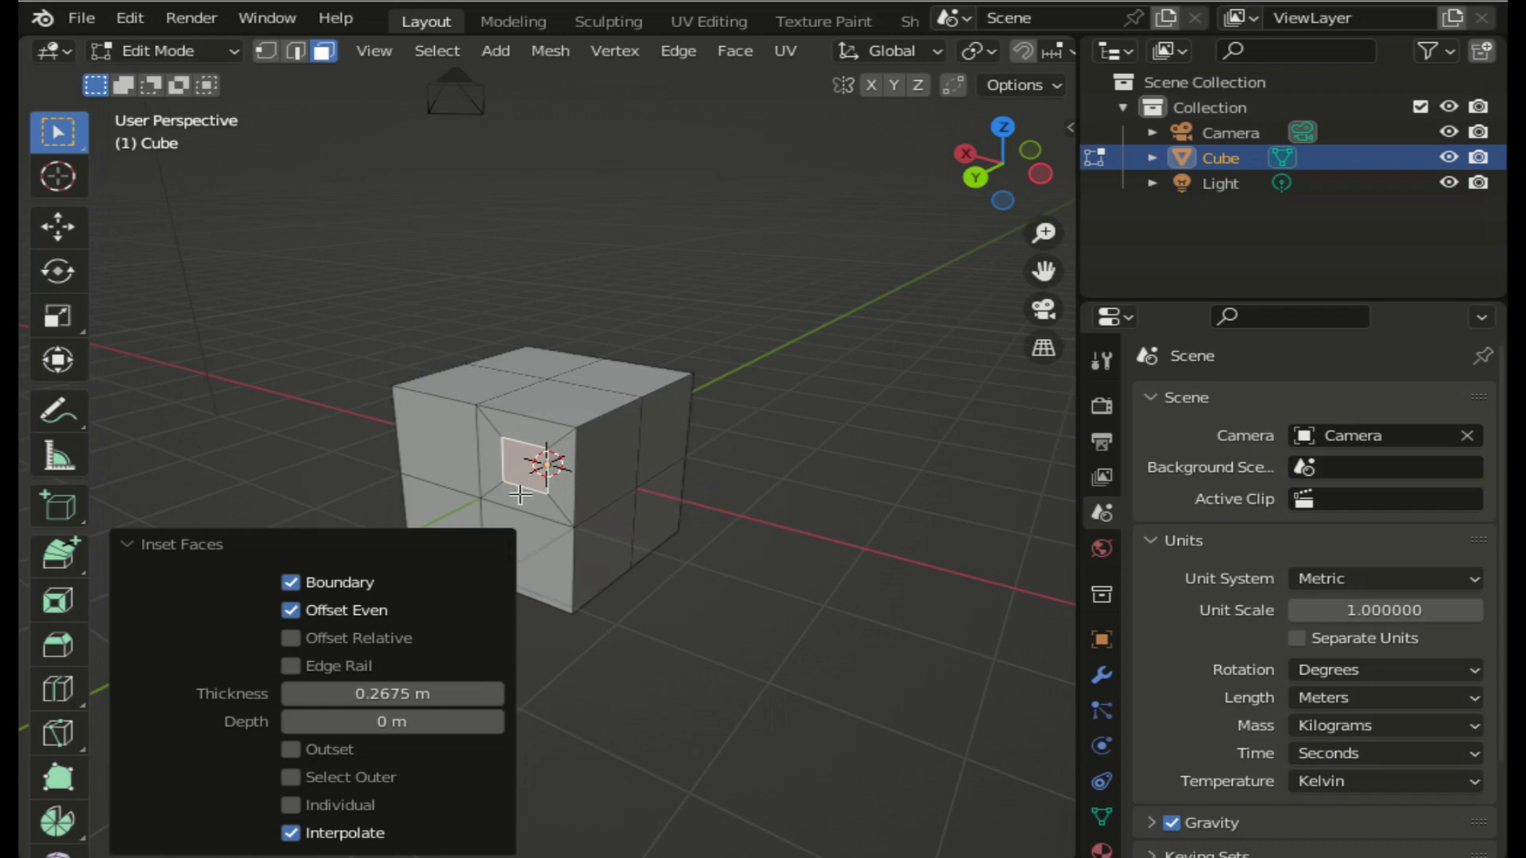
pyautogui.click(289, 610)
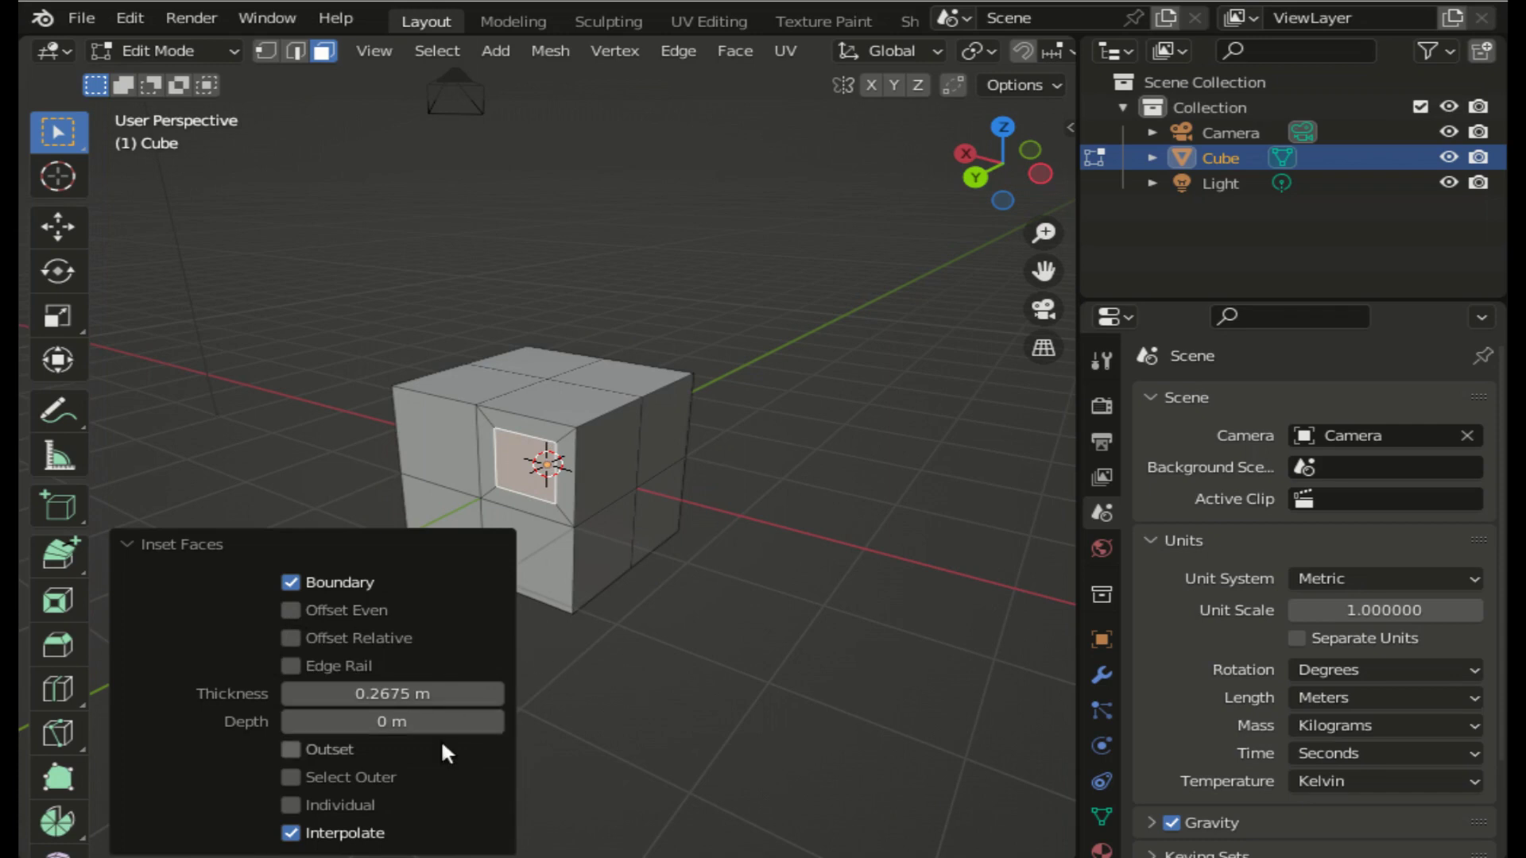
pyautogui.click(291, 777)
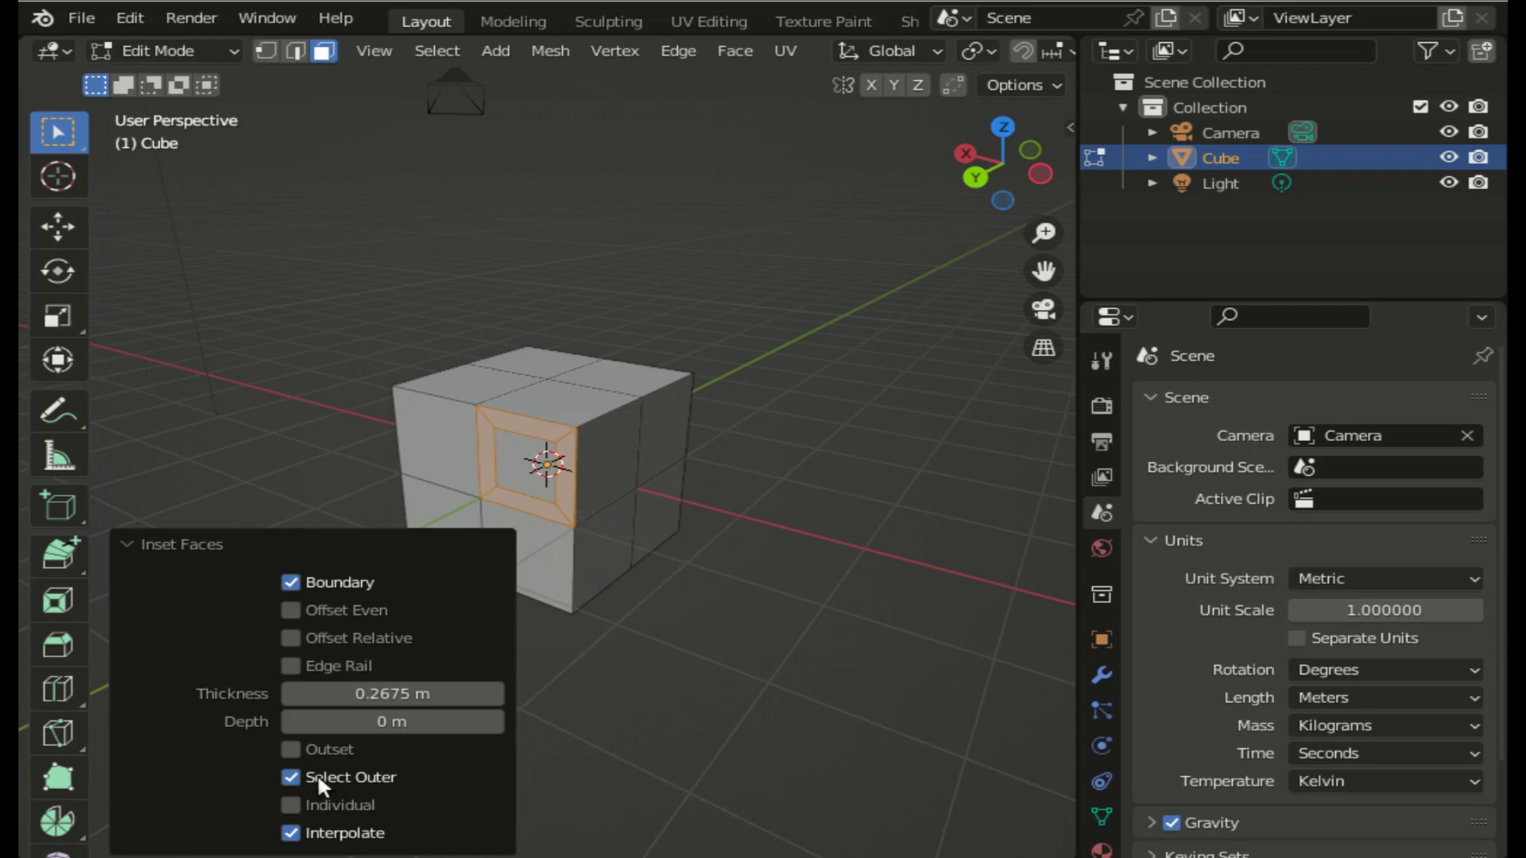
pyautogui.click(288, 771)
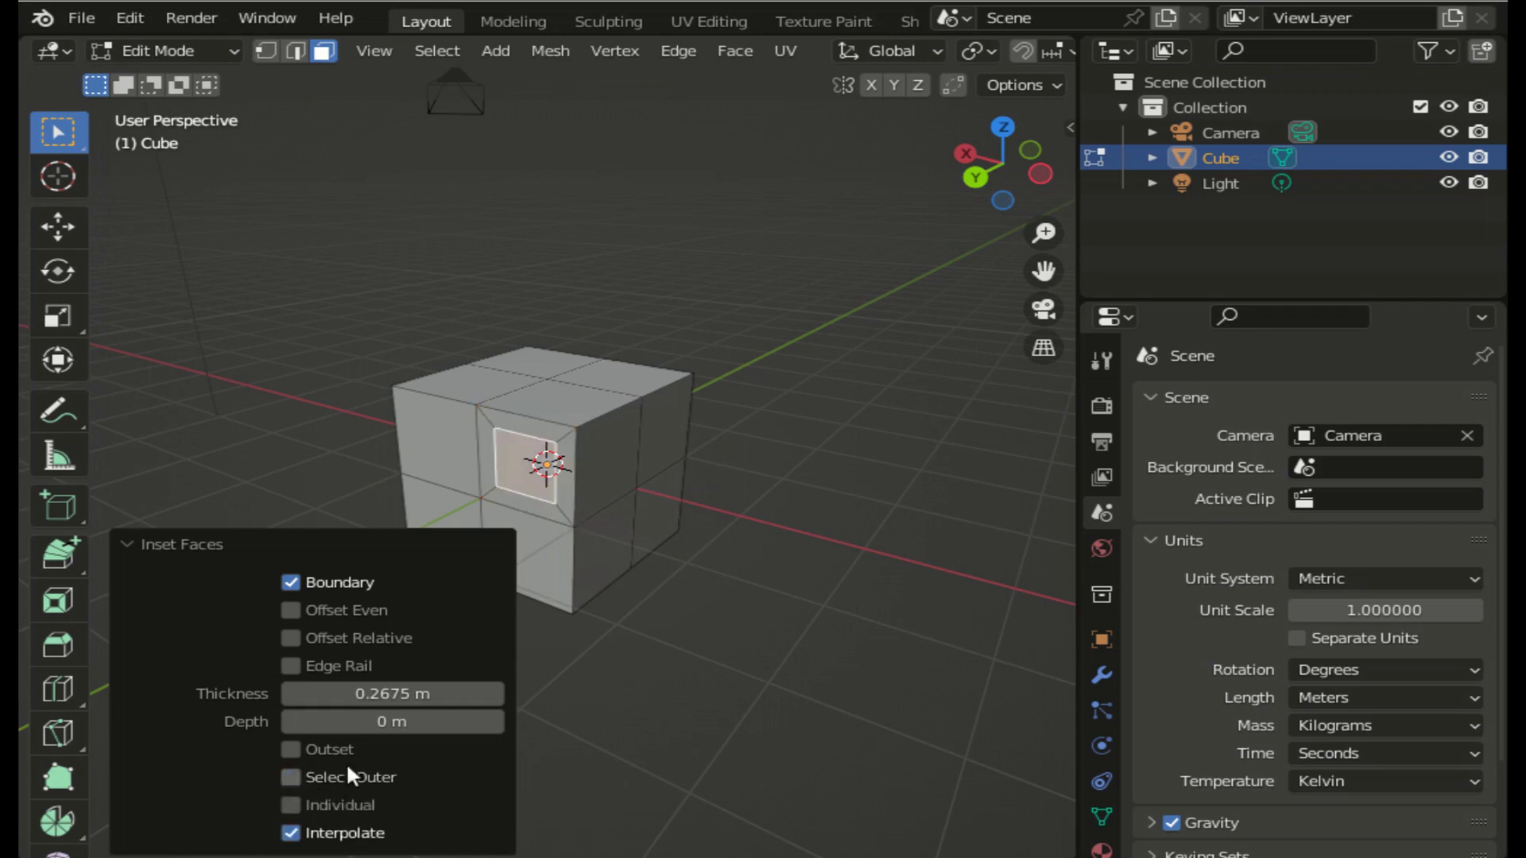
pyautogui.click(646, 691)
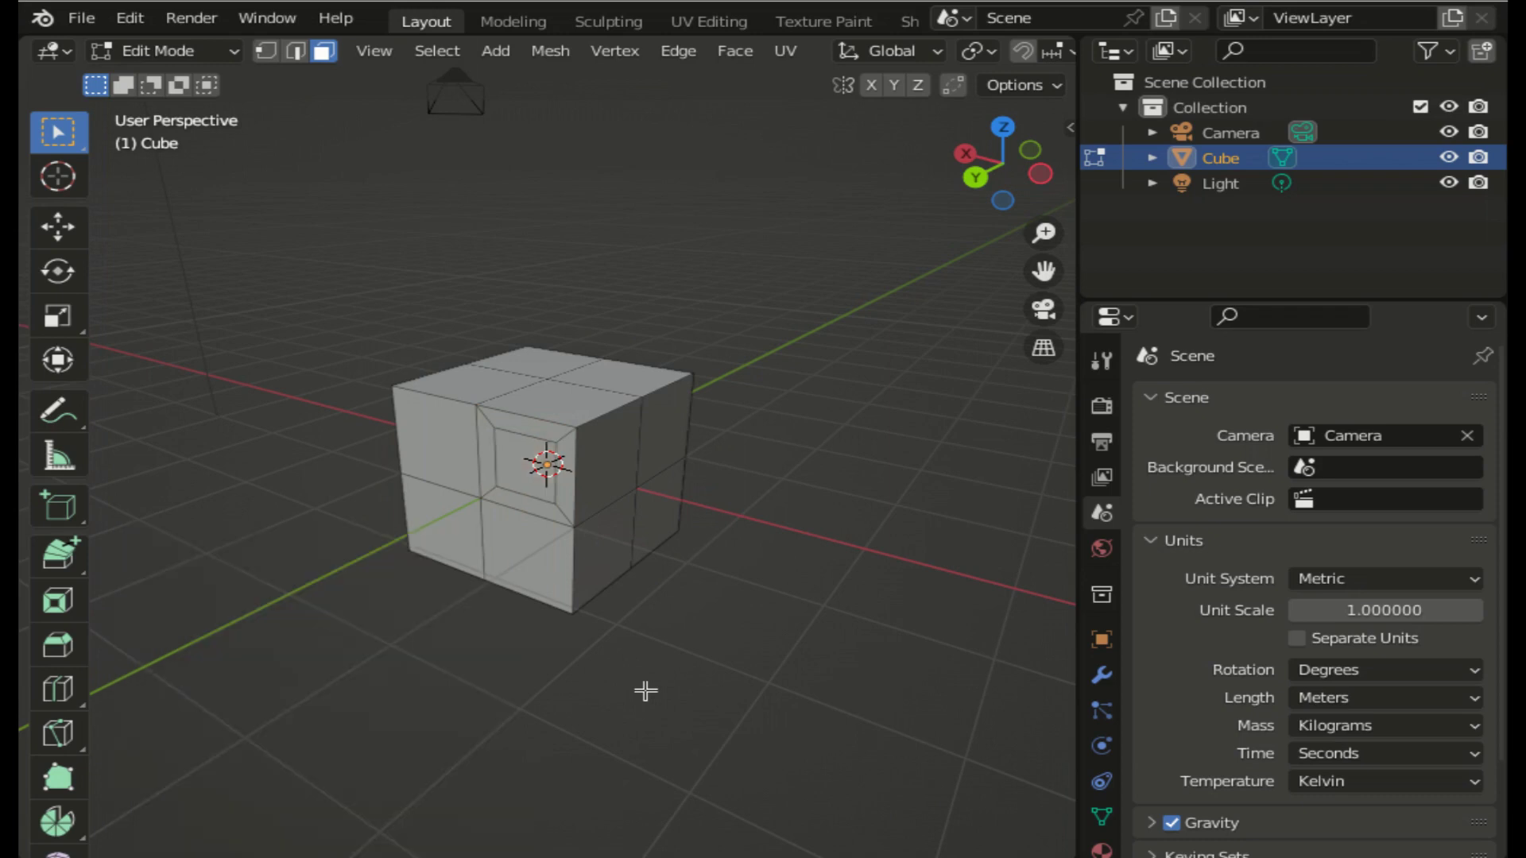
# - Inset the two stacked left-side faces, trying Offset Even and leaving it off
pyautogui.click(453, 451)
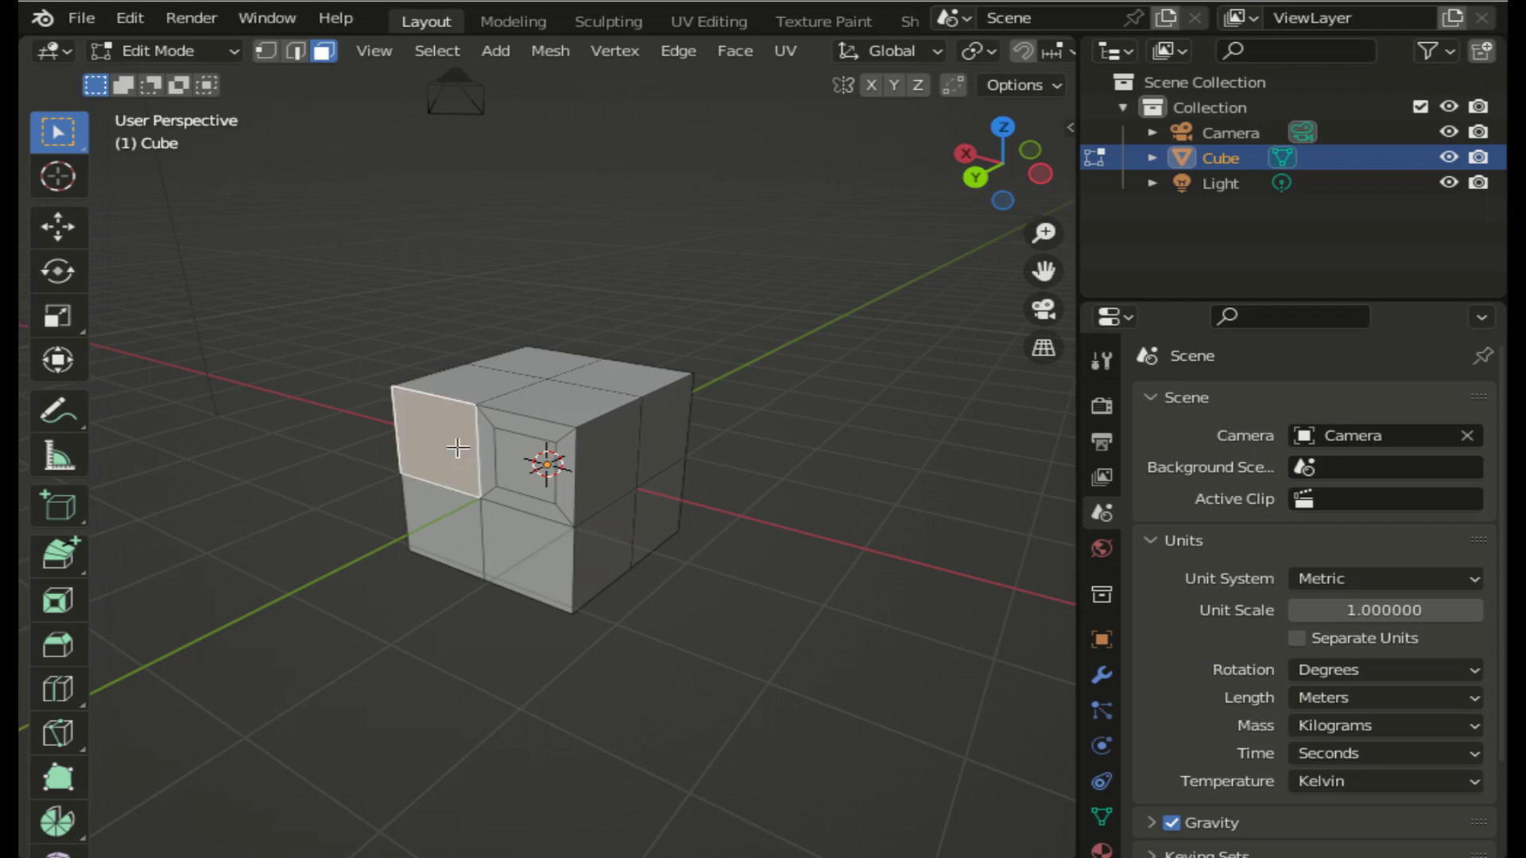
pyautogui.keyDown('shift'); pyautogui.click(442, 528); pyautogui.keyUp('shift')
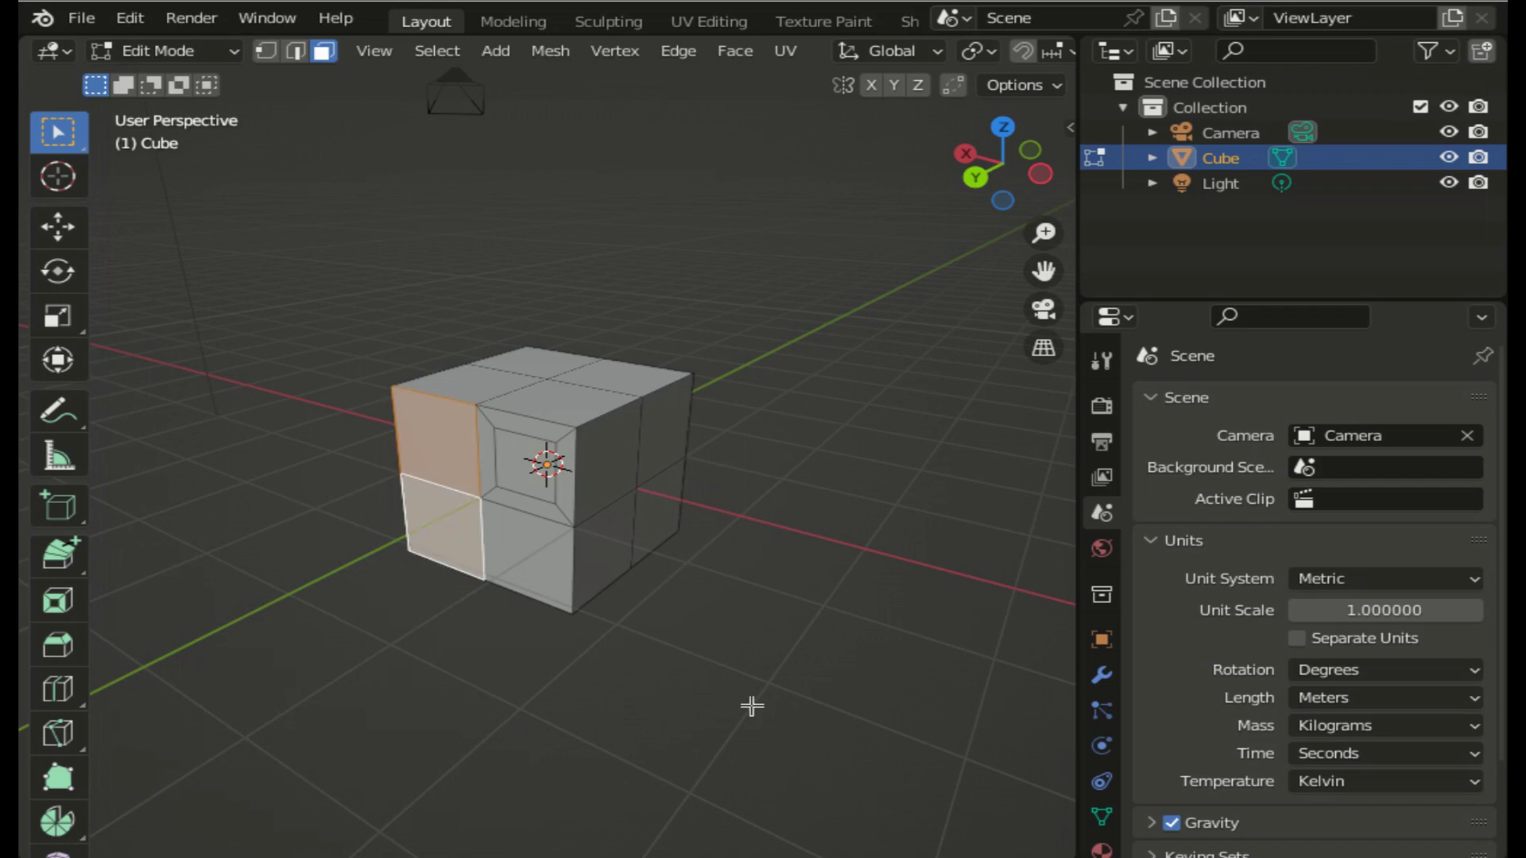
pyautogui.press('i')
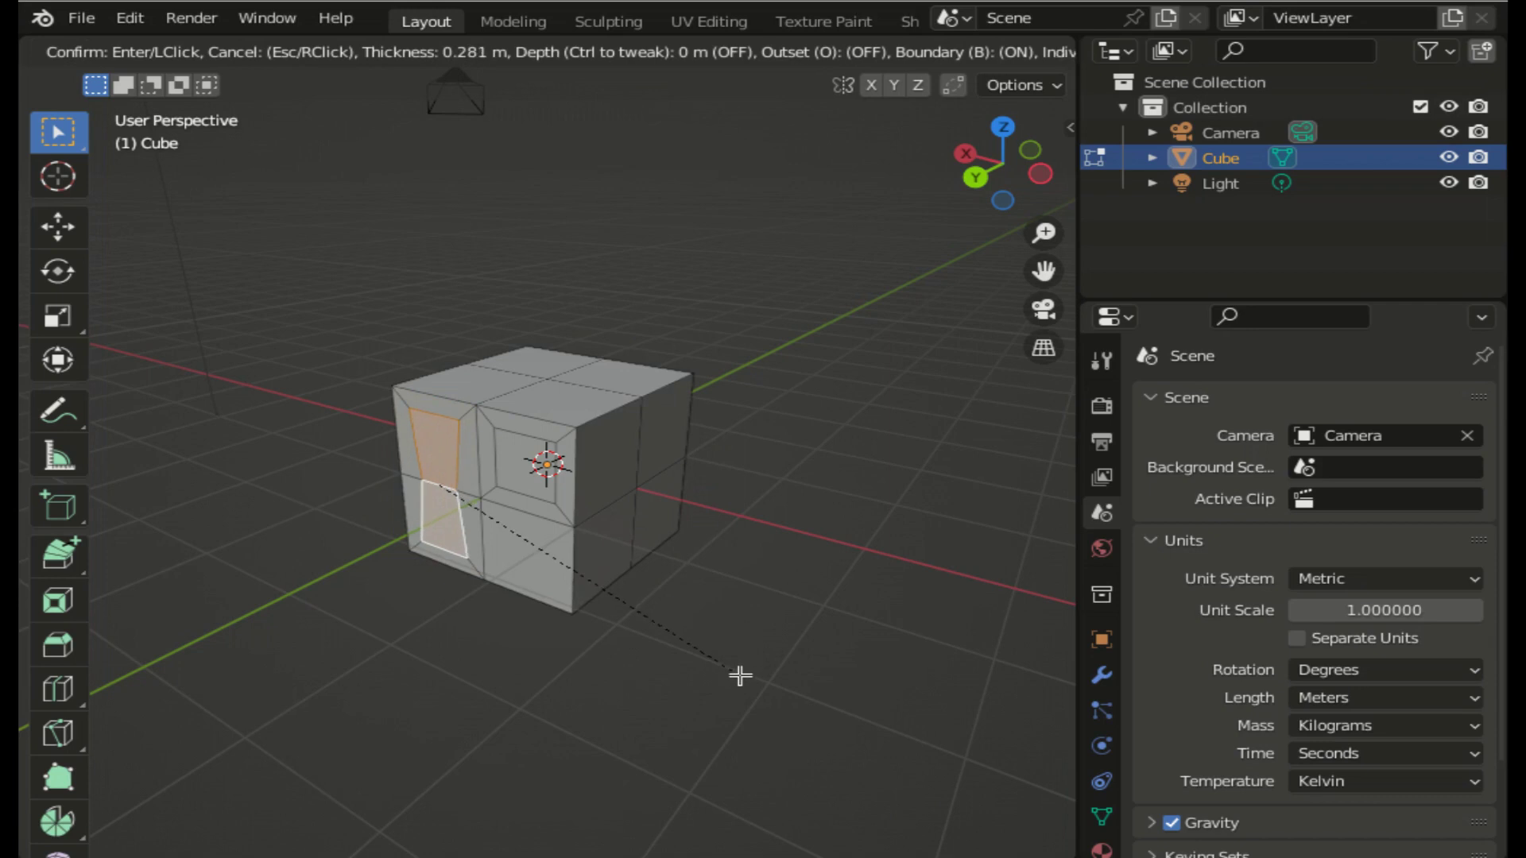
pyautogui.click(737, 676)
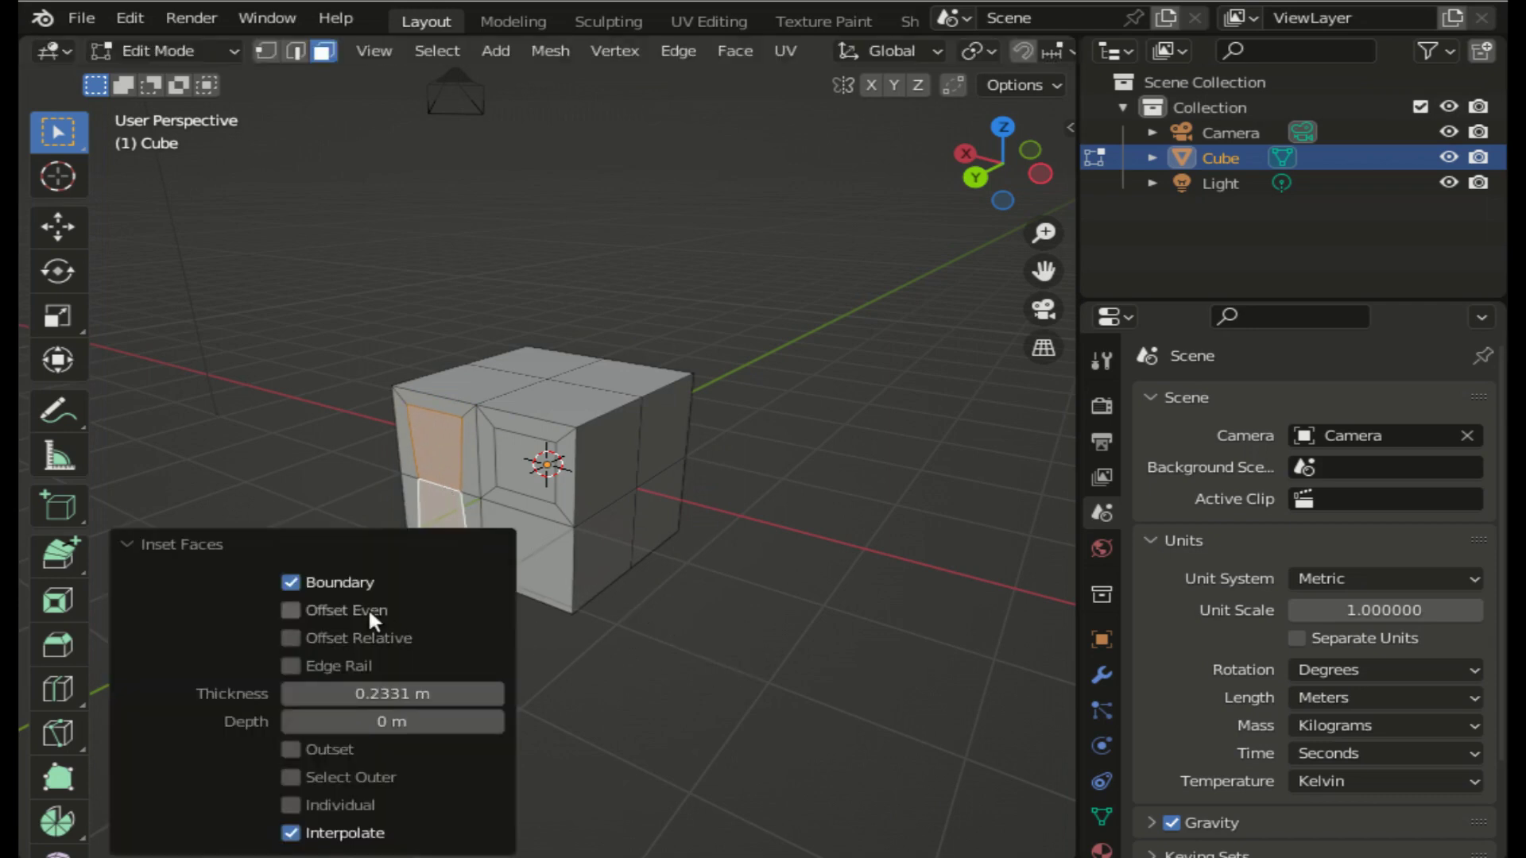
pyautogui.click(287, 610)
pyautogui.click(290, 607)
# - Deselect, undo back to the two selected faces, and start a fresh inset on them
pyautogui.click(670, 698)
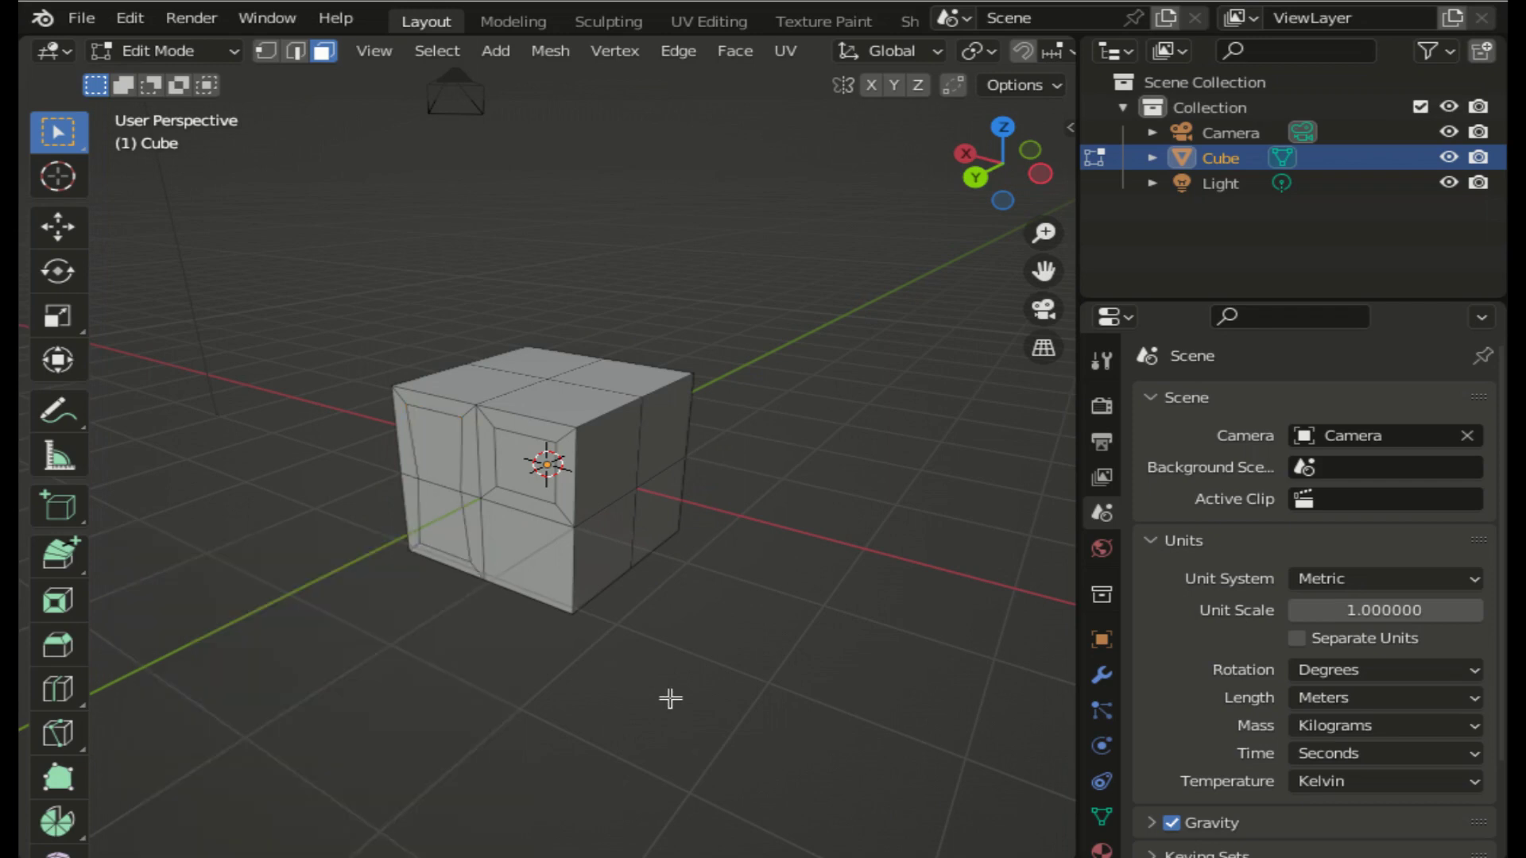
pyautogui.hotkey('ctrl', 'z')
pyautogui.hotkey('ctrl', 'z')
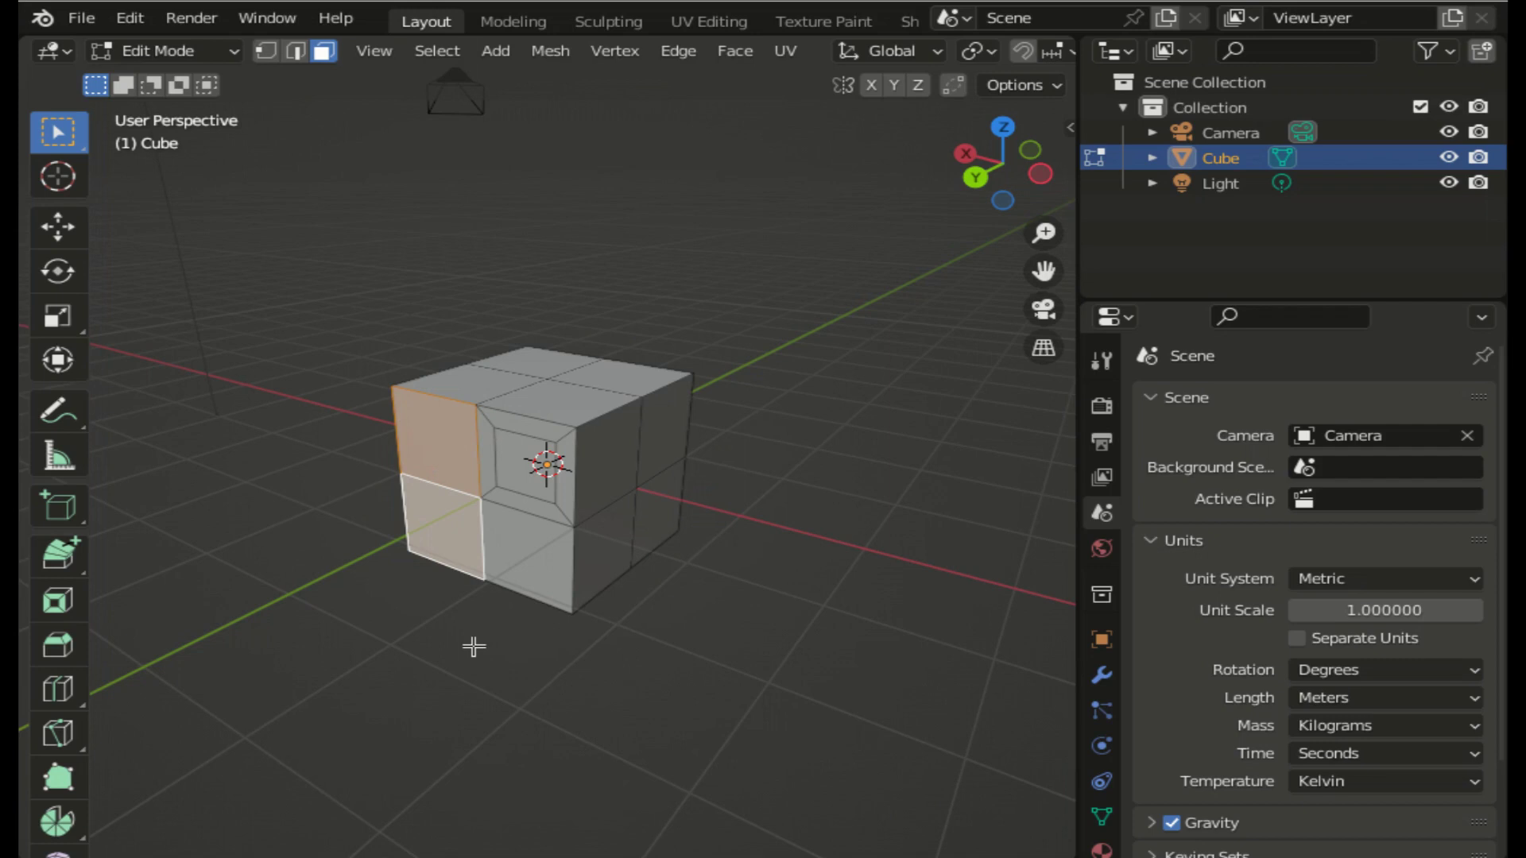
pyautogui.press('i')
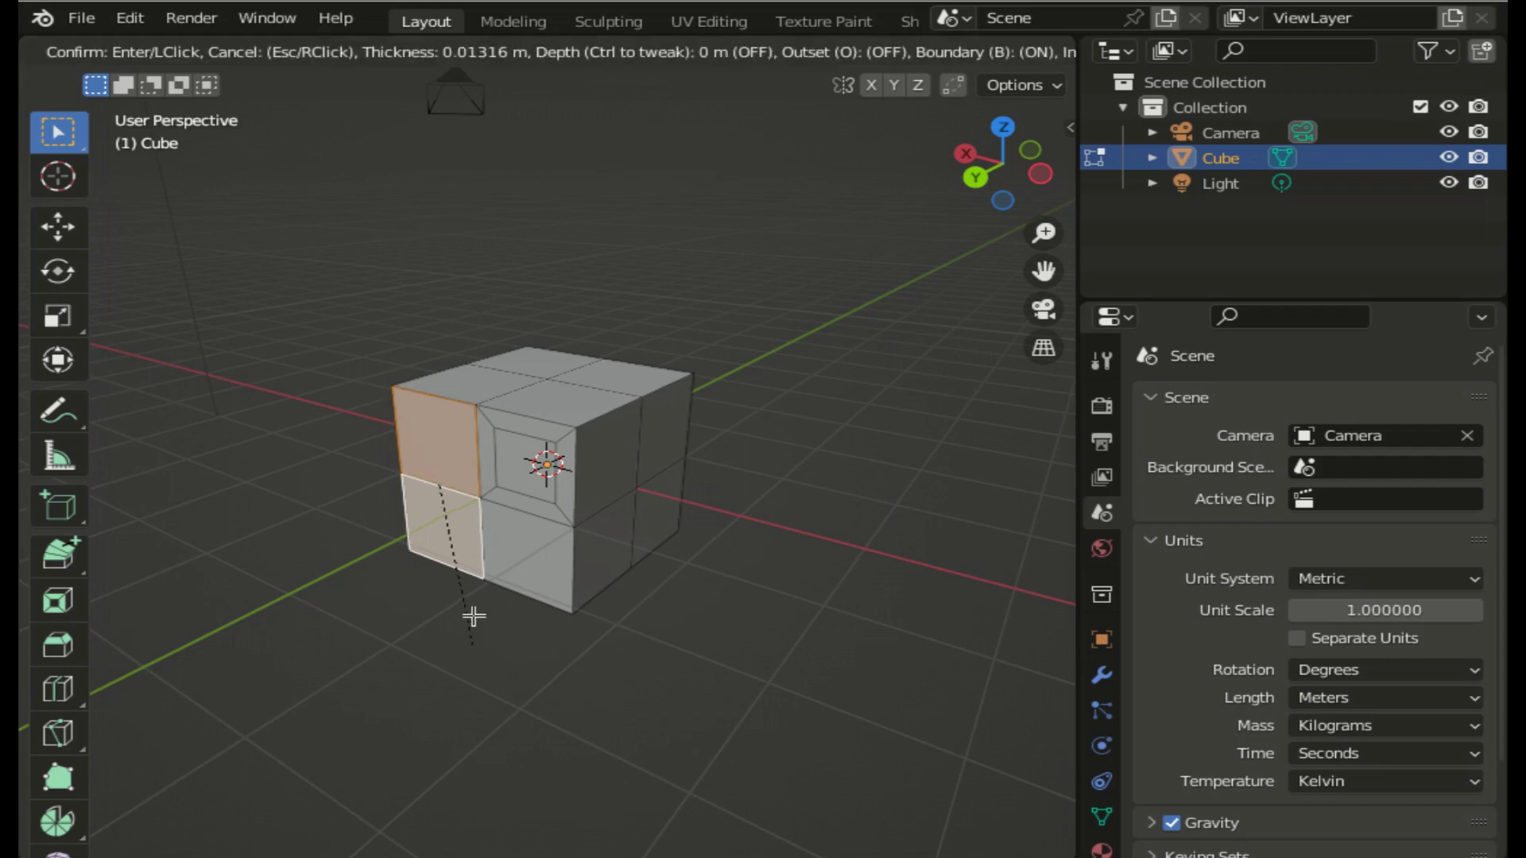